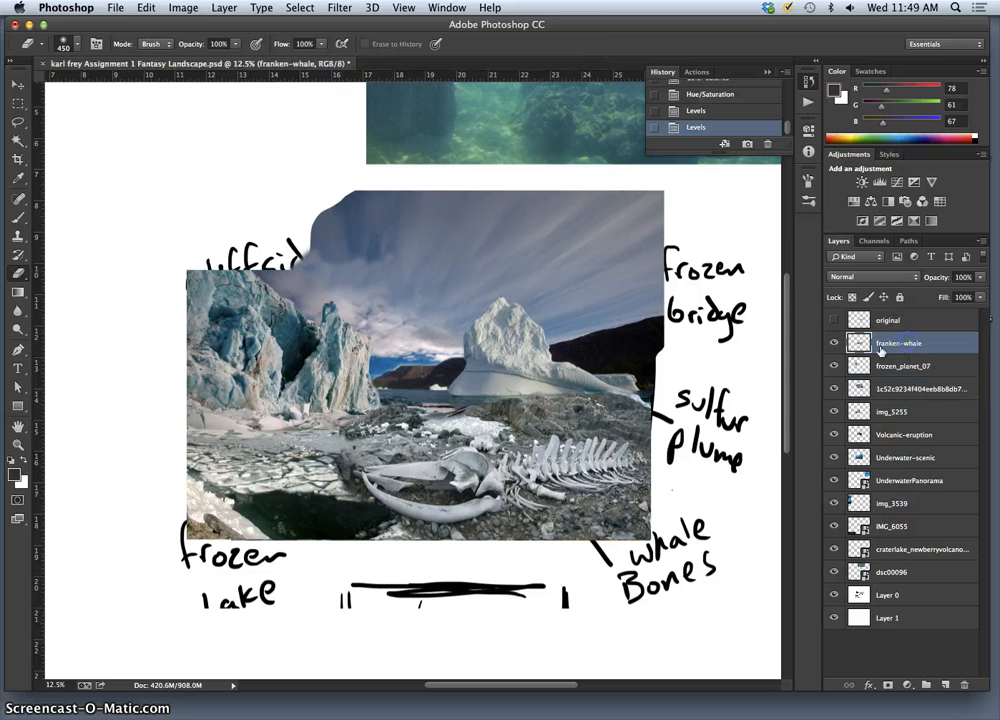
Erase the visible edge of the franken-whale layer beside the whale's jaw with the 450 px eraser.
{"action": "left_click_drag", "start_coordinate": [346, 494], "coordinate": [351, 491]}
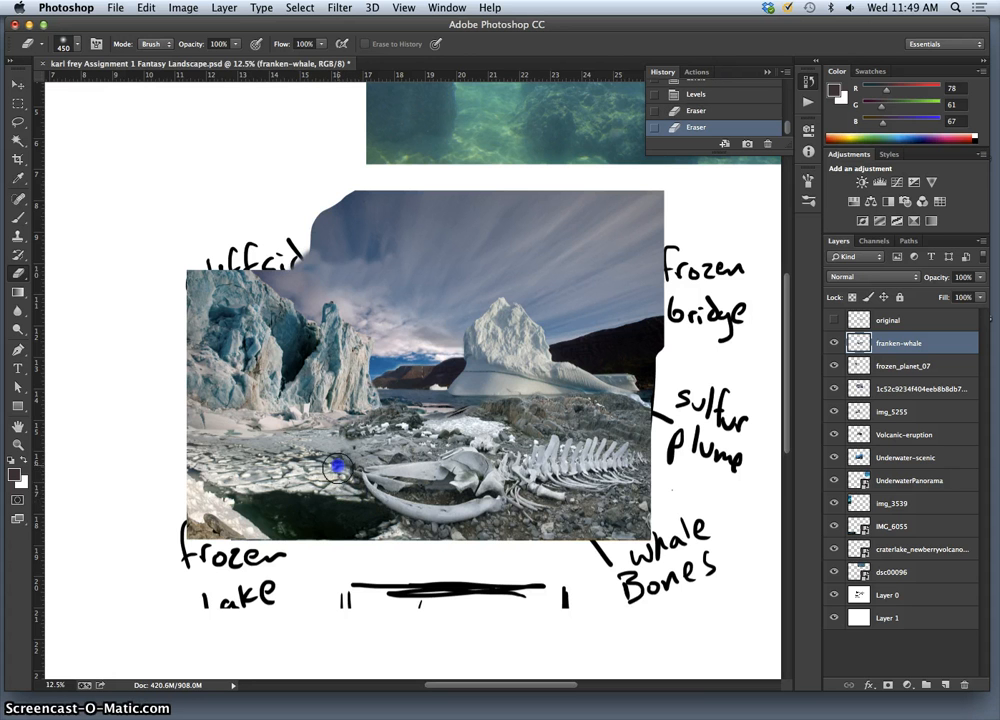
{"action": "key", "text": "super+equal"}
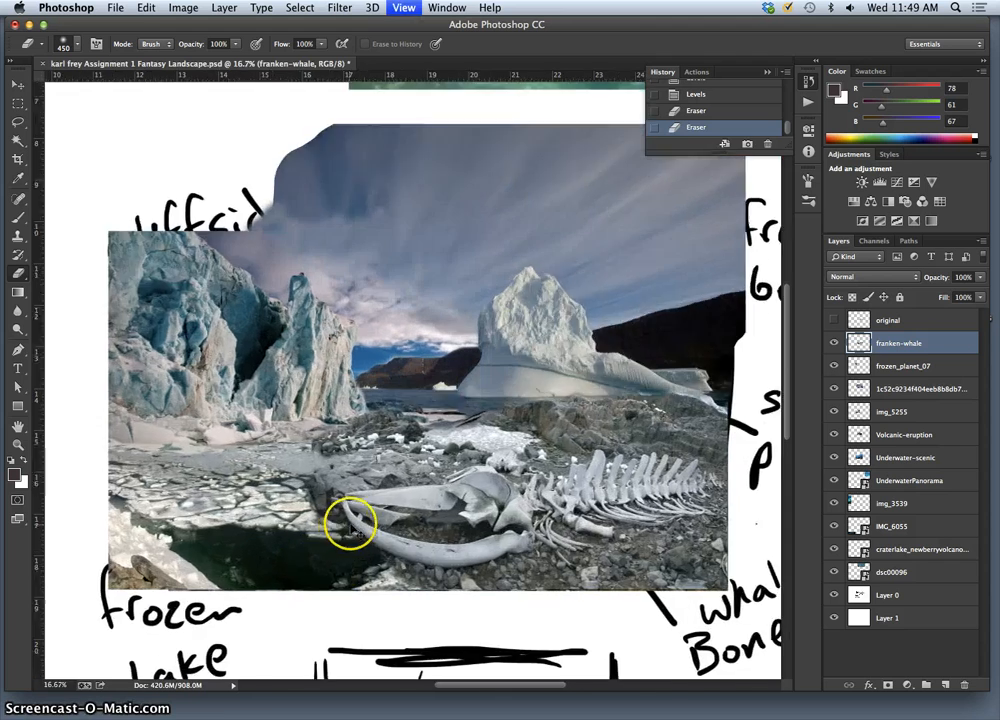
{"action": "key", "text": "super+equal"}
{"action": "key", "text": "super+equal"}
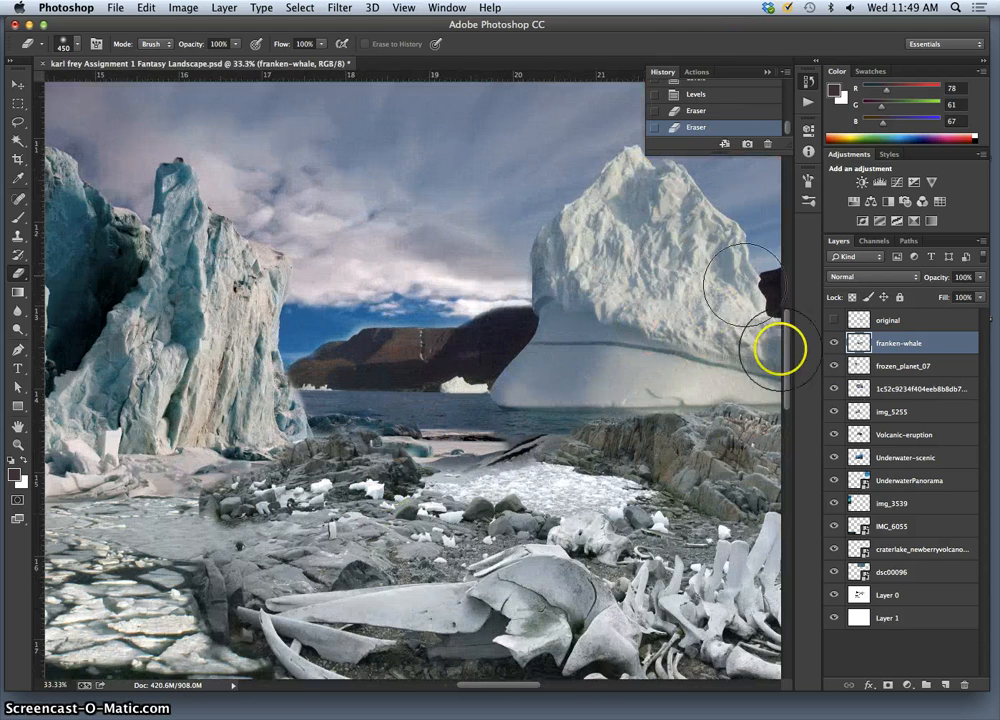
Toggle the visibility of the img_5255, 1c52c9234f404eeb8b8db7 and frozen_planet_07 layers to identify their content, and select frozen_planet_07.
{"action": "left_click", "coordinate": [837, 412]}
{"action": "left_click", "coordinate": [837, 412]}
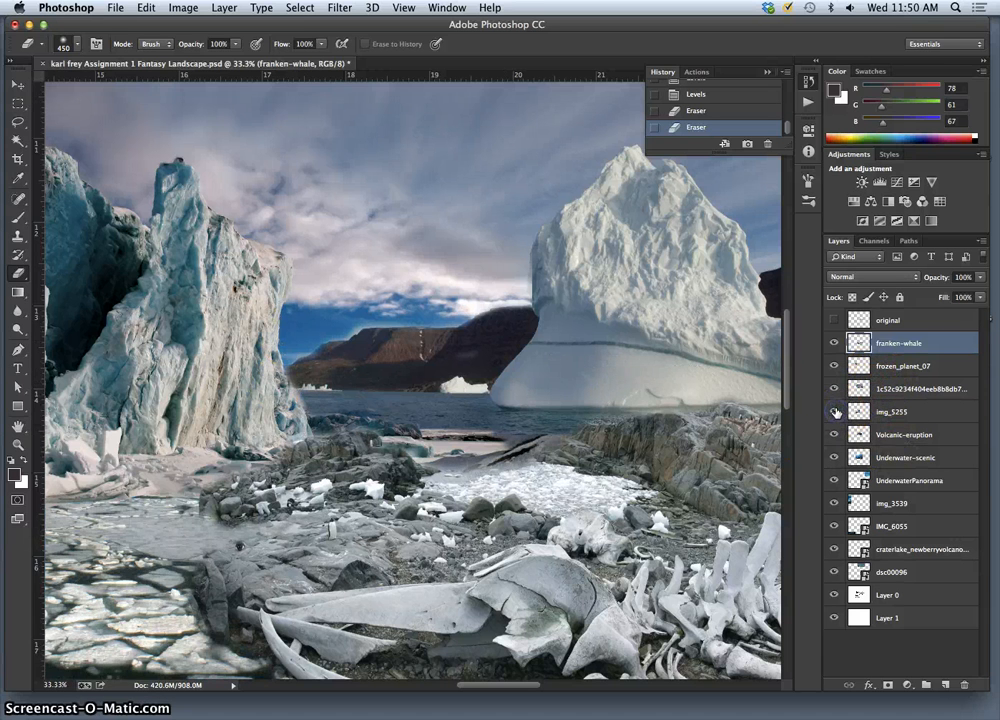
{"action": "left_click", "coordinate": [836, 389]}
{"action": "left_click", "coordinate": [836, 389]}
{"action": "left_click", "coordinate": [836, 368]}
{"action": "left_click", "coordinate": [836, 368]}
{"action": "left_click", "coordinate": [862, 364]}
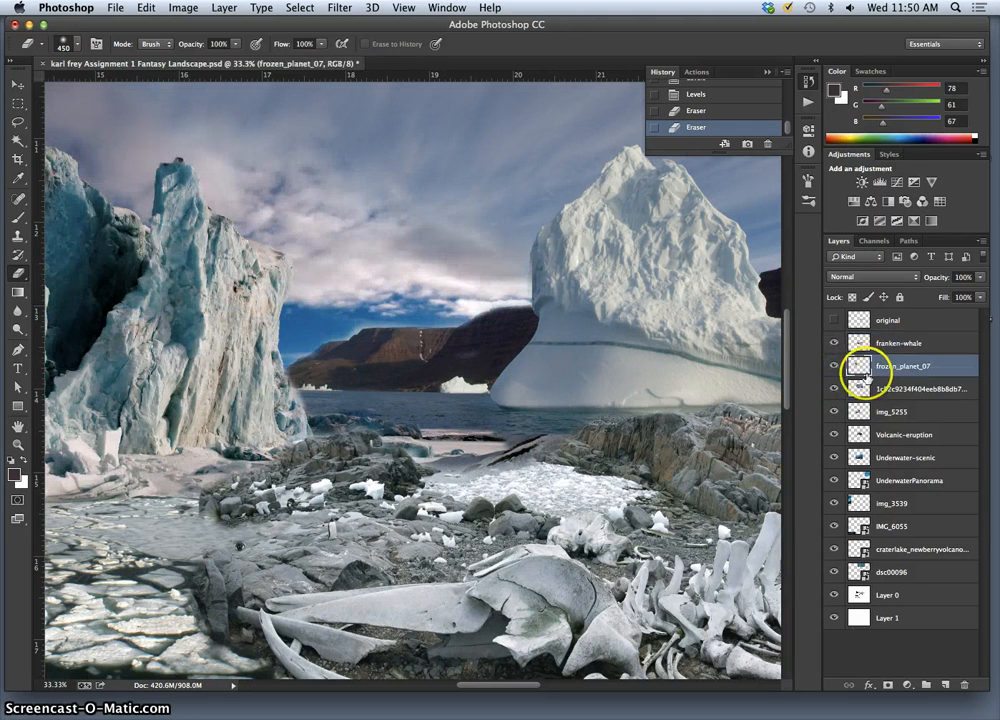
Set the eraser brush to 103 px with 24% hardness.
{"action": "left_click", "coordinate": [72, 46]}
{"action": "left_click", "coordinate": [125, 87]}
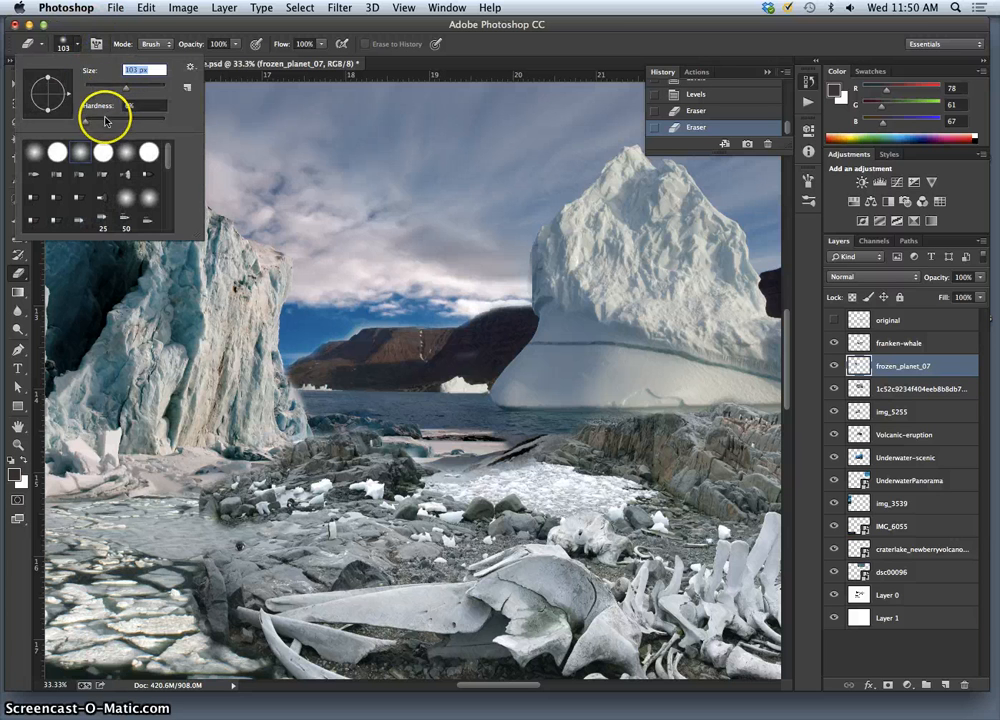
{"action": "left_click", "coordinate": [104, 120]}
Try erasing the haze where the glacier's edge meets the mountain at 100% opacity, and undo the strokes.
{"action": "left_click_drag", "start_coordinate": [303, 398], "coordinate": [297, 395]}
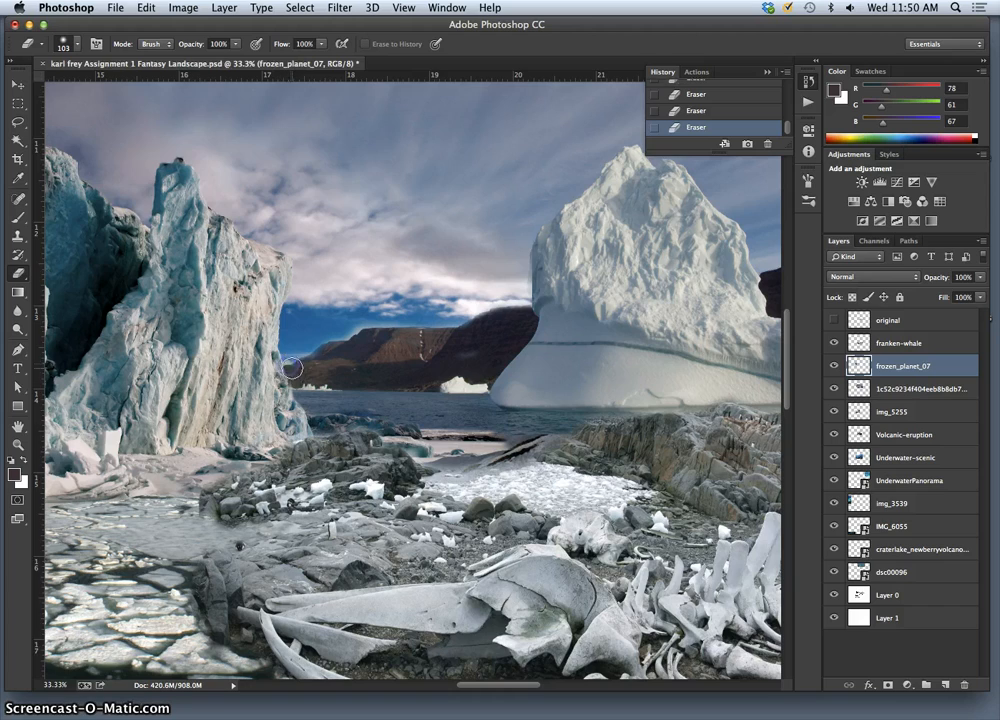
{"action": "key", "text": "super+z"}
{"action": "key", "text": "super+plus"}
{"action": "key", "text": "super+plus"}
{"action": "key", "text": "super+plus"}
{"action": "key", "text": "super+plus"}
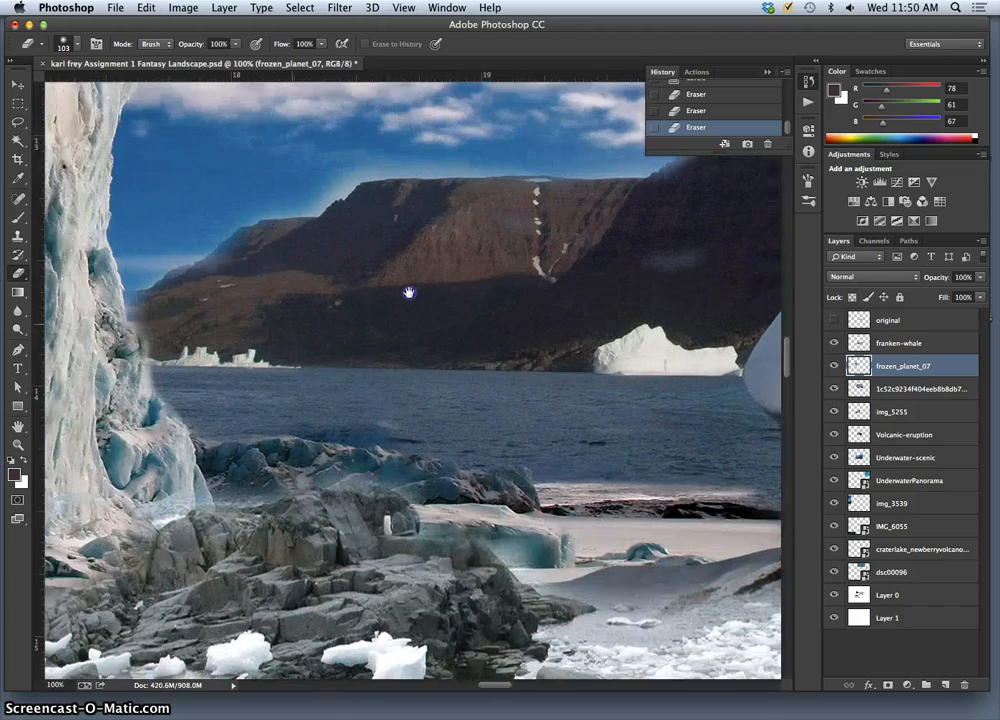
{"action": "left_click_drag", "start_coordinate": [409, 292], "coordinate": [452, 286]}
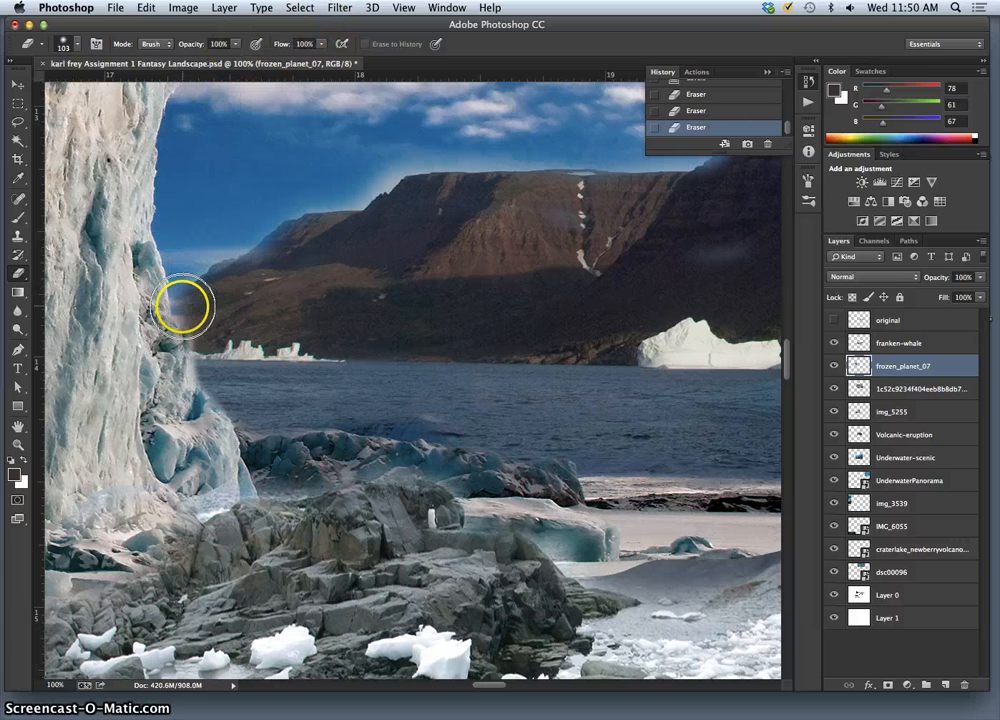
{"action": "mouse_move", "coordinate": [182, 301]}
{"action": "left_mouse_down"}
{"action": "mouse_move", "coordinate": [189, 315]}
{"action": "mouse_move", "coordinate": [177, 291]}
{"action": "left_mouse_up"}
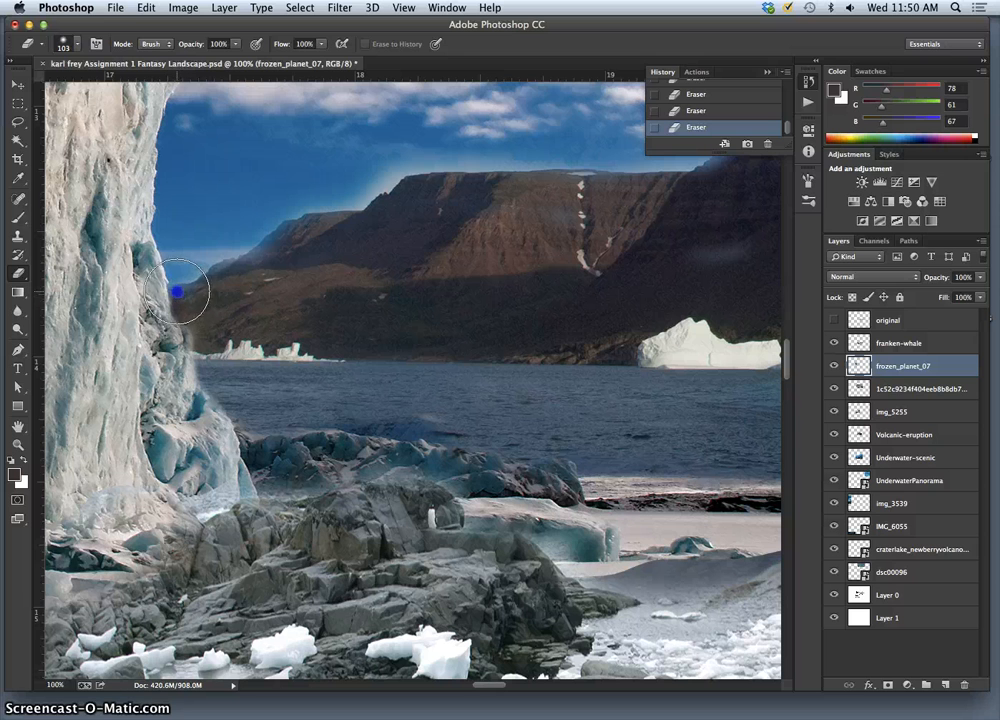
{"action": "key", "text": "super+z"}
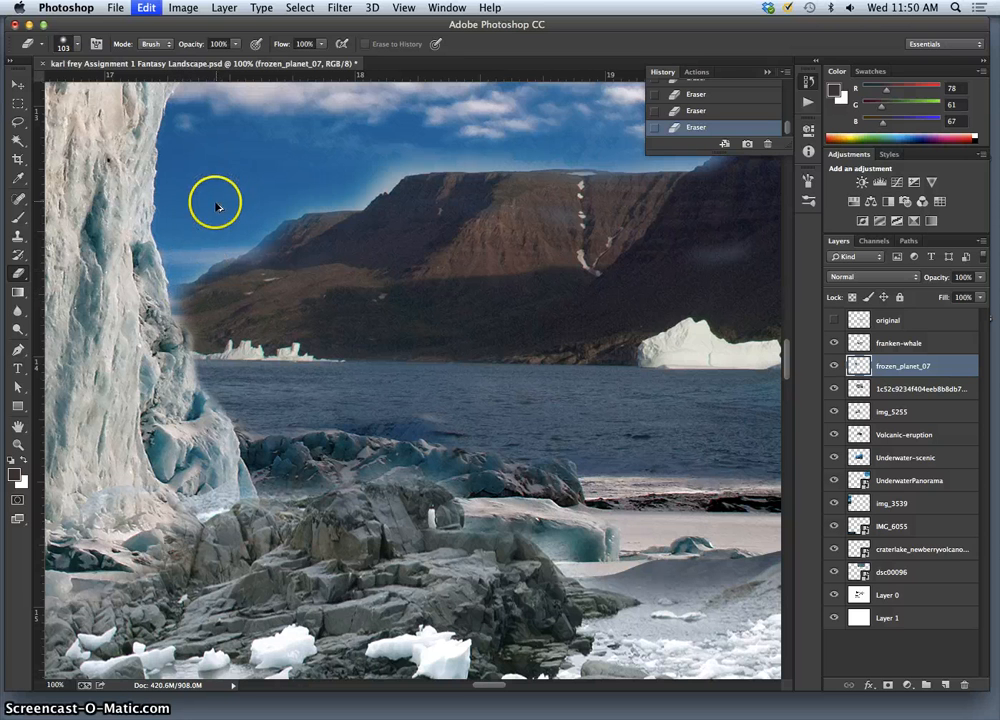
Set the eraser to 79% opacity and 62 px, and erase the haze between the glacier and the mountain.
{"action": "left_click", "coordinate": [236, 45]}
{"action": "left_click", "coordinate": [224, 60]}
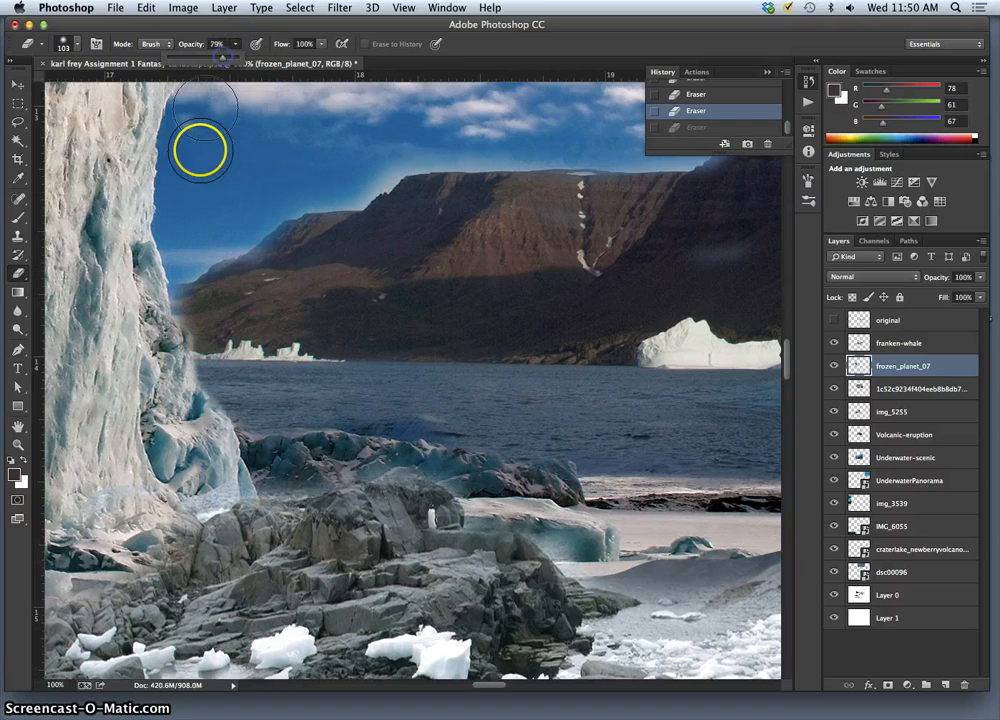
{"action": "left_click", "coordinate": [70, 46]}
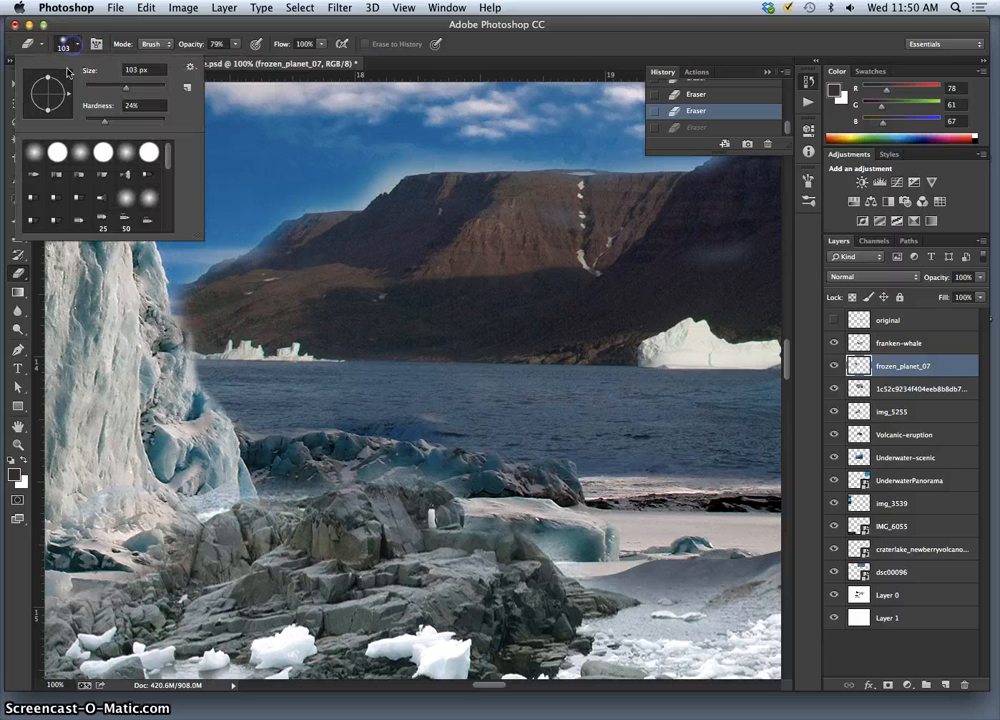
{"action": "left_click_drag", "start_coordinate": [105, 88], "coordinate": [109, 88]}
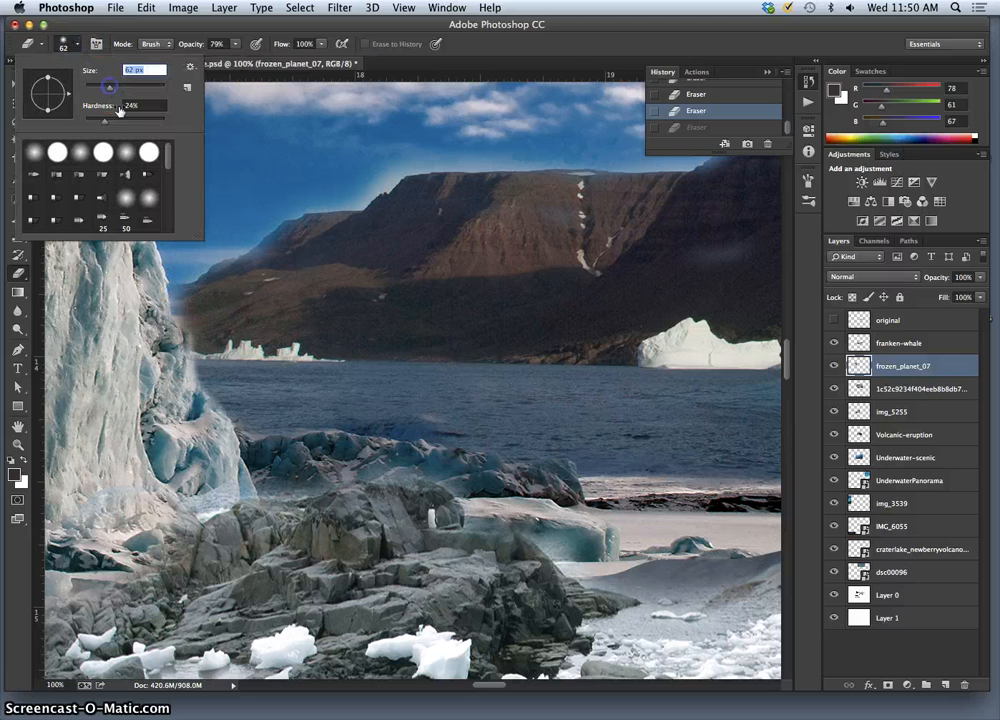
{"action": "left_click", "coordinate": [183, 316]}
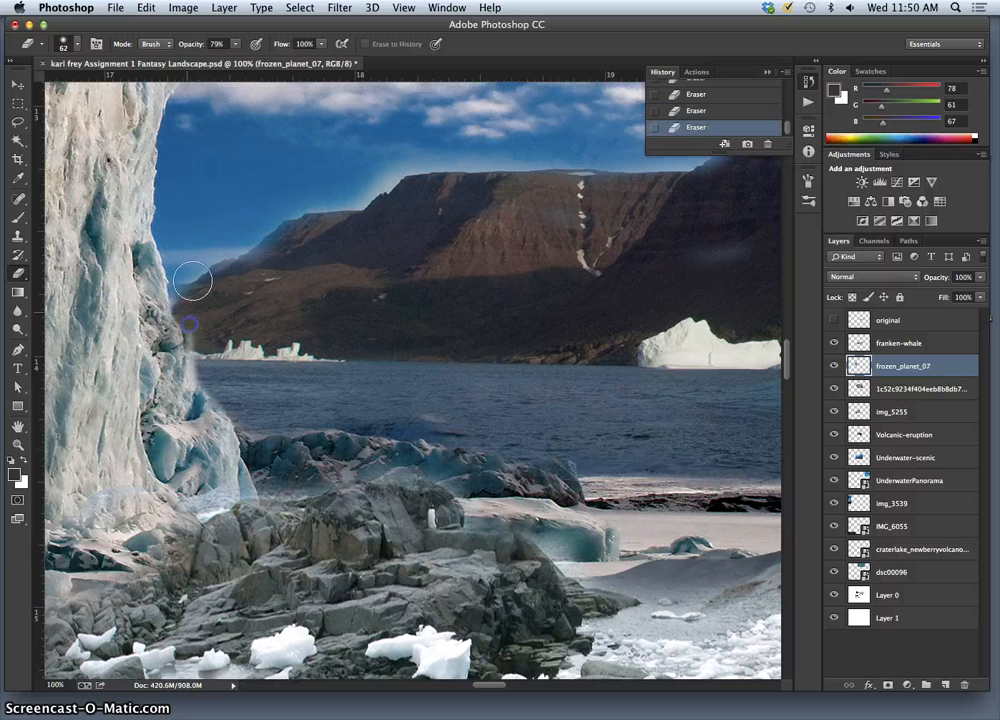
Lower the eraser opacity to 61% and clean up the haze along the mountain's lower skyline.
{"action": "left_click", "coordinate": [234, 44]}
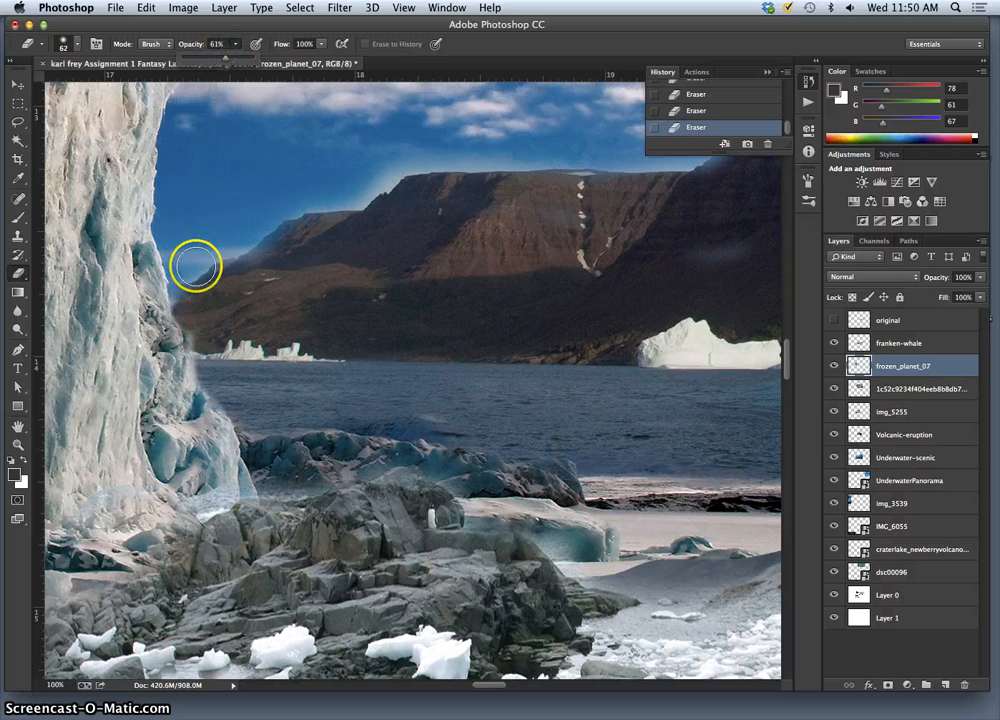
{"action": "mouse_move", "coordinate": [184, 300]}
{"action": "left_mouse_down"}
{"action": "mouse_move", "coordinate": [178, 309]}
{"action": "mouse_move", "coordinate": [197, 294]}
{"action": "left_mouse_up"}
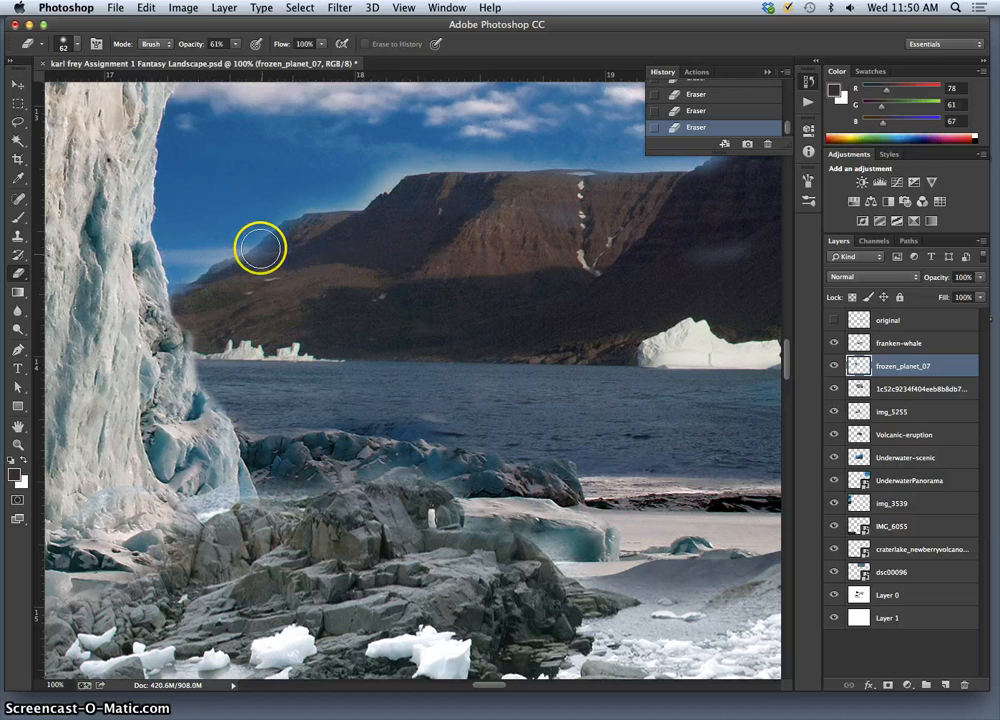
{"action": "left_click_drag", "start_coordinate": [255, 260], "coordinate": [251, 261]}
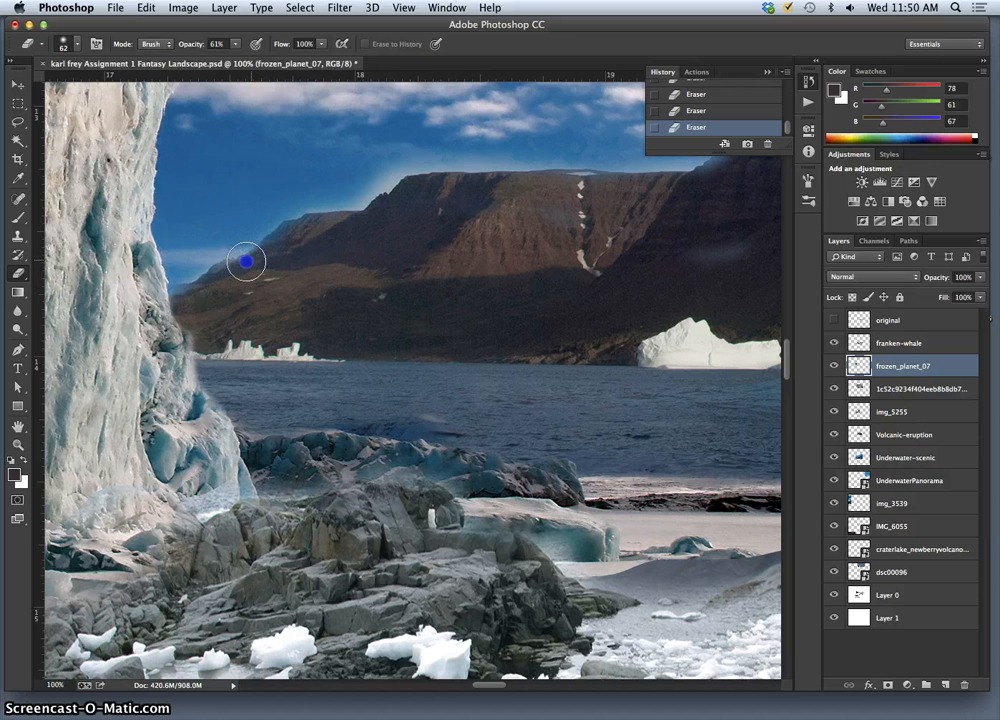
{"action": "left_click_drag", "start_coordinate": [344, 228], "coordinate": [352, 228]}
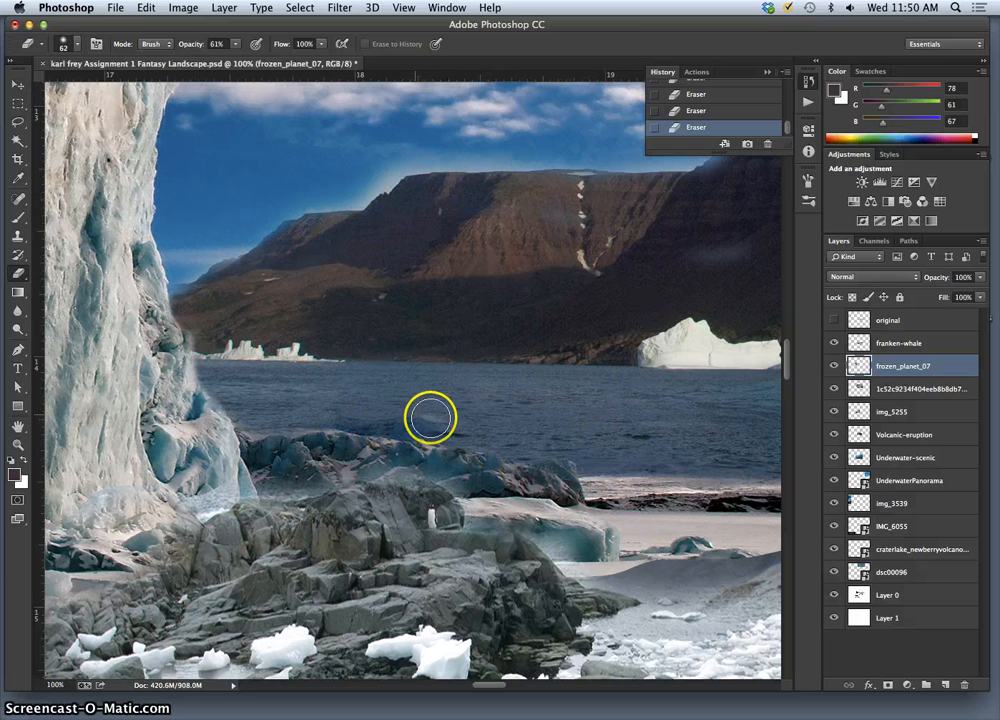
Erase the leftover faint patches over the water and the dark mountain slope on the frozen_planet_07 layer.
{"action": "left_click_drag", "start_coordinate": [421, 414], "coordinate": [428, 420]}
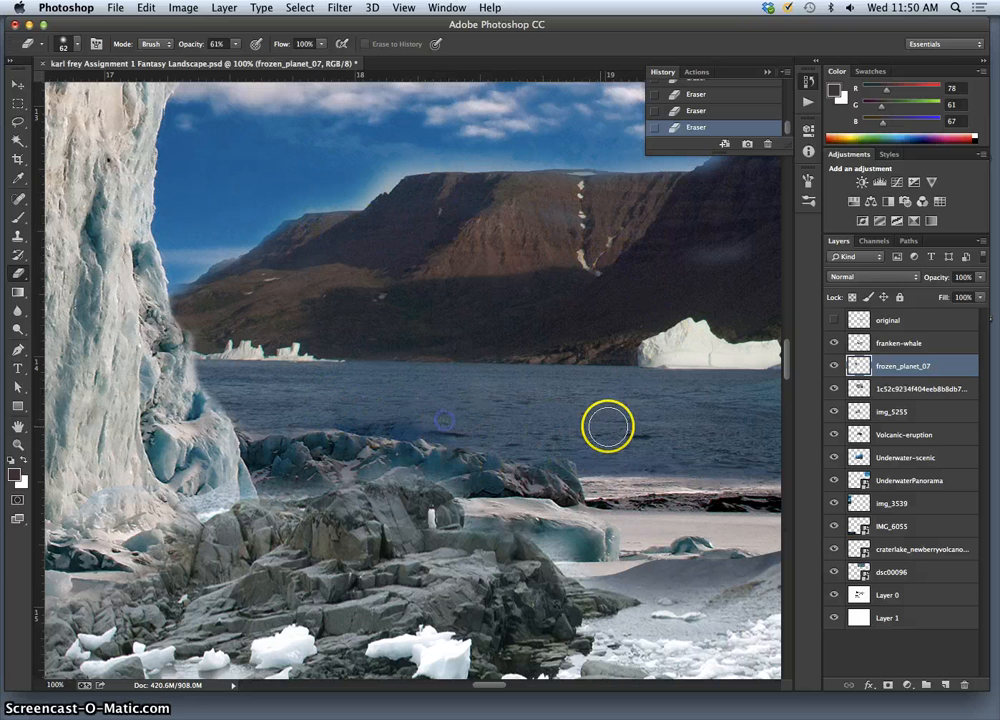
{"action": "left_click_drag", "start_coordinate": [734, 248], "coordinate": [690, 233]}
{"action": "mouse_move", "coordinate": [552, 227]}
{"action": "left_mouse_down"}
{"action": "mouse_move", "coordinate": [505, 231]}
{"action": "mouse_move", "coordinate": [559, 234]}
{"action": "mouse_move", "coordinate": [561, 243]}
{"action": "mouse_move", "coordinate": [625, 205]}
{"action": "left_mouse_up"}
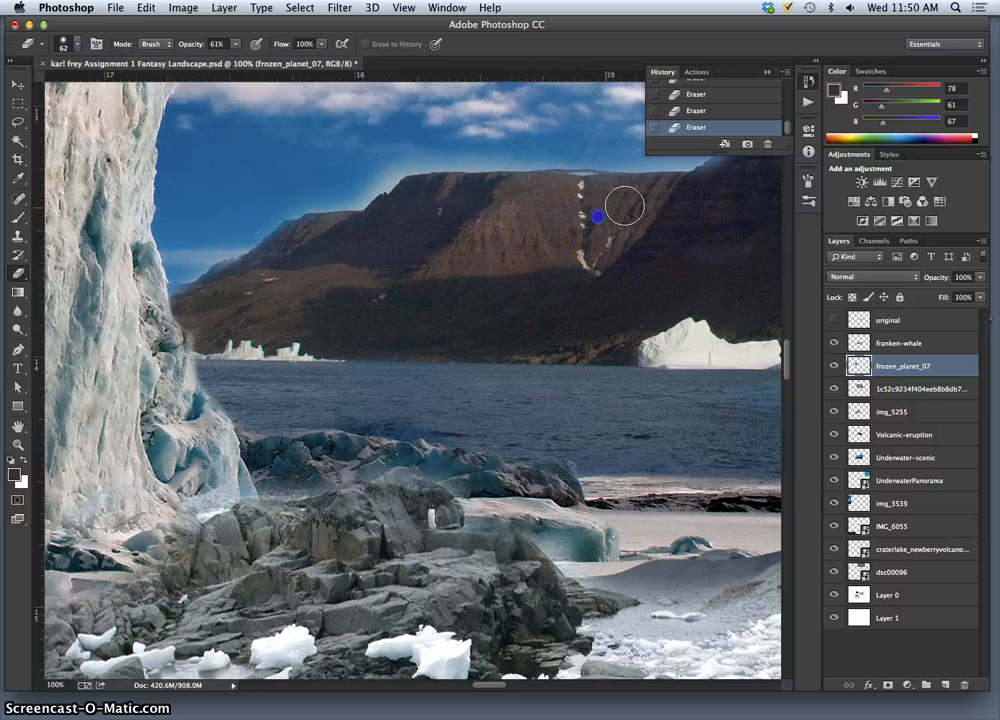
Check which layer overlaps the glacier's base, switch to the franken-whale layer and erase its bluish haze there.
{"action": "left_click_drag", "start_coordinate": [471, 393], "coordinate": [508, 330]}
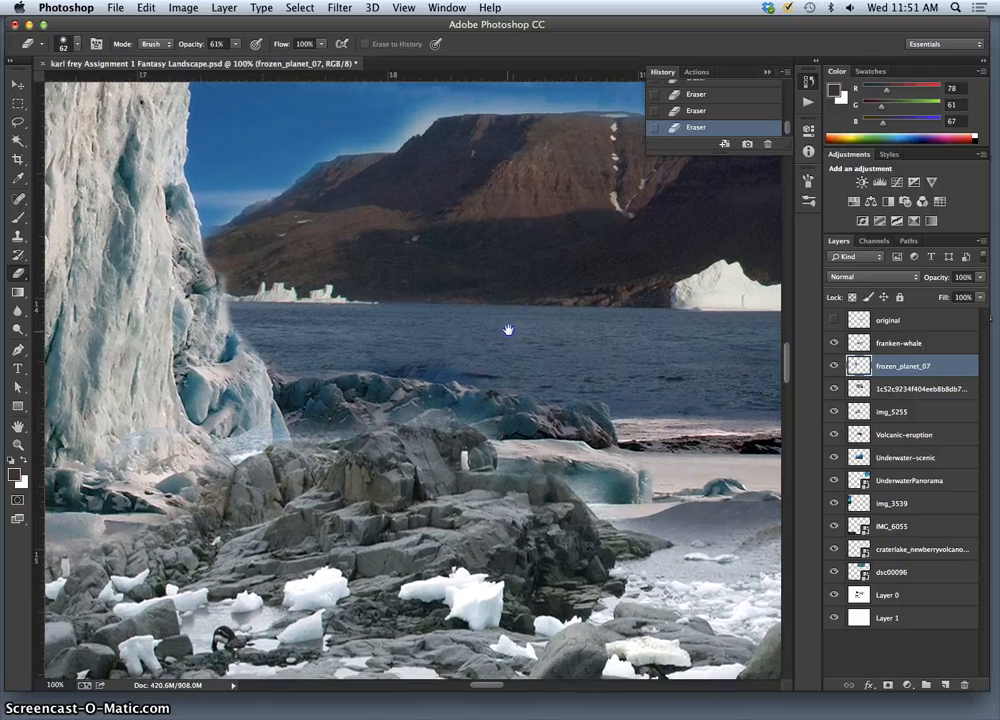
{"action": "mouse_move", "coordinate": [252, 425]}
{"action": "left_mouse_down"}
{"action": "mouse_move", "coordinate": [359, 351]}
{"action": "mouse_move", "coordinate": [347, 362]}
{"action": "left_mouse_up"}
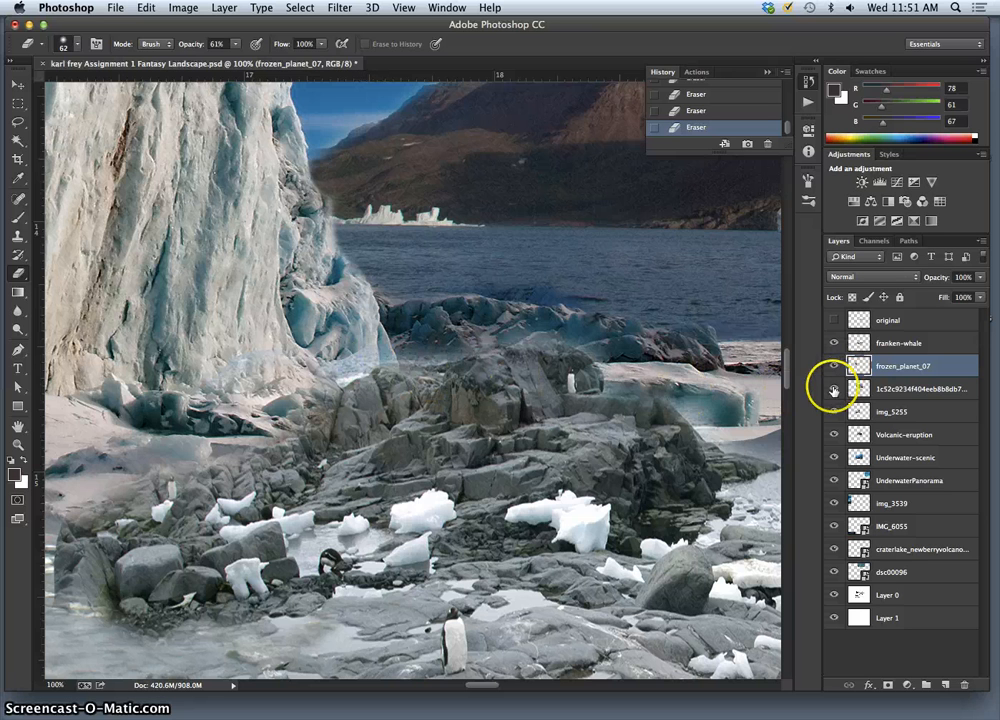
{"action": "left_click", "coordinate": [835, 389]}
{"action": "left_click", "coordinate": [835, 389]}
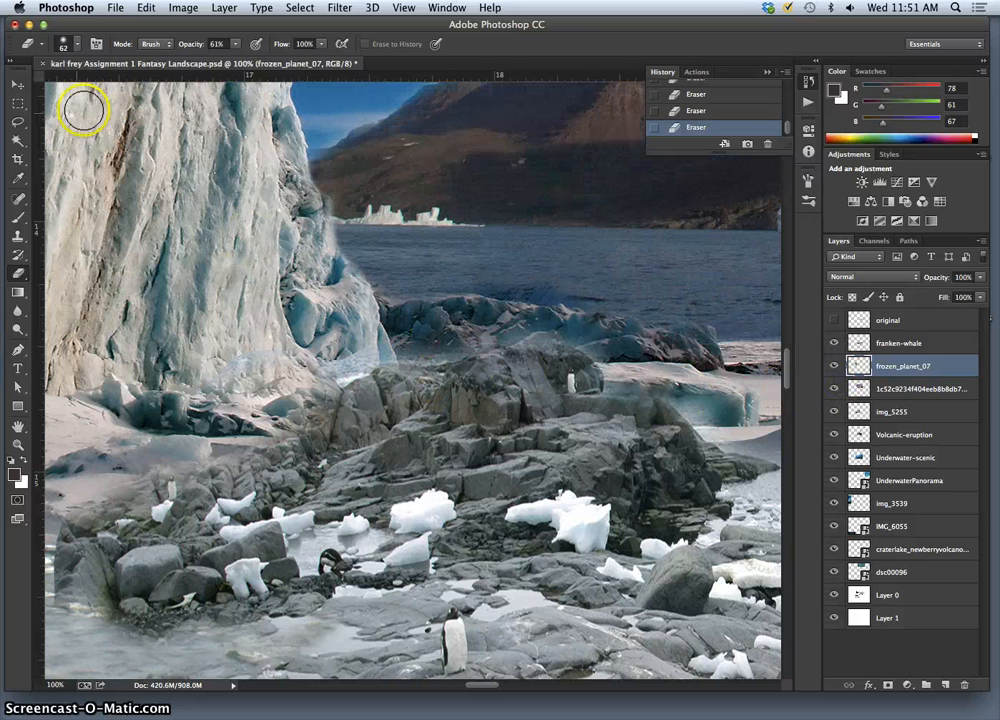
{"action": "left_click", "coordinate": [19, 86]}
{"action": "left_click", "coordinate": [187, 374]}
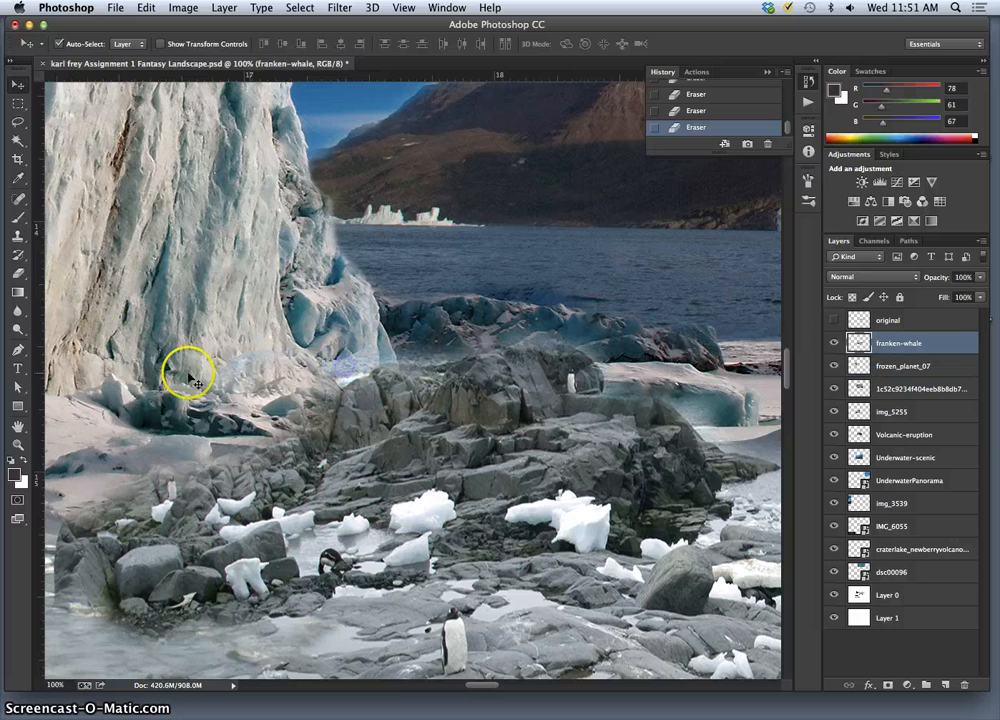
{"action": "left_click", "coordinate": [18, 272]}
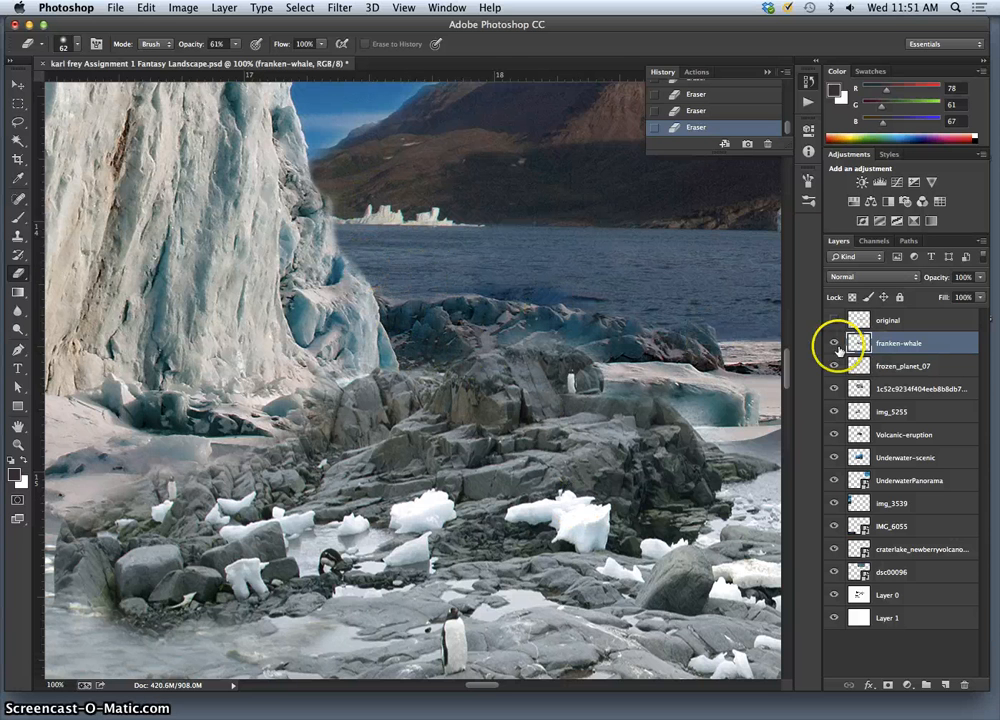
Select the frozen_planet_07 layer and erase the pale fringe along the glacier's edge beside the water and mountain.
{"action": "left_click", "coordinate": [17, 87]}
{"action": "left_click", "coordinate": [310, 295]}
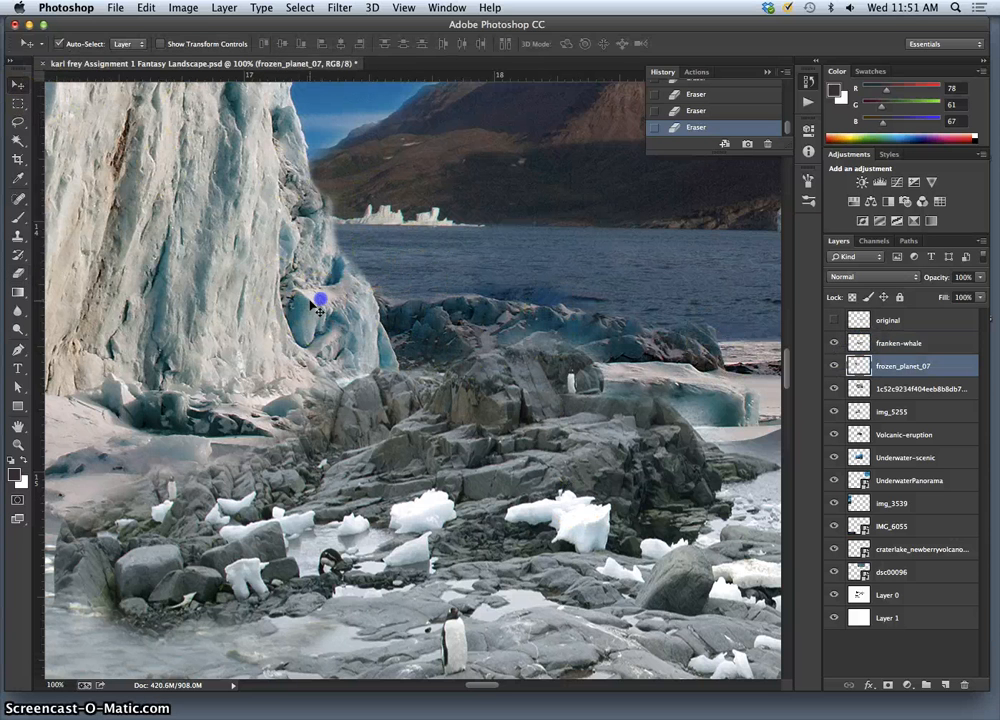
{"action": "left_click", "coordinate": [17, 271]}
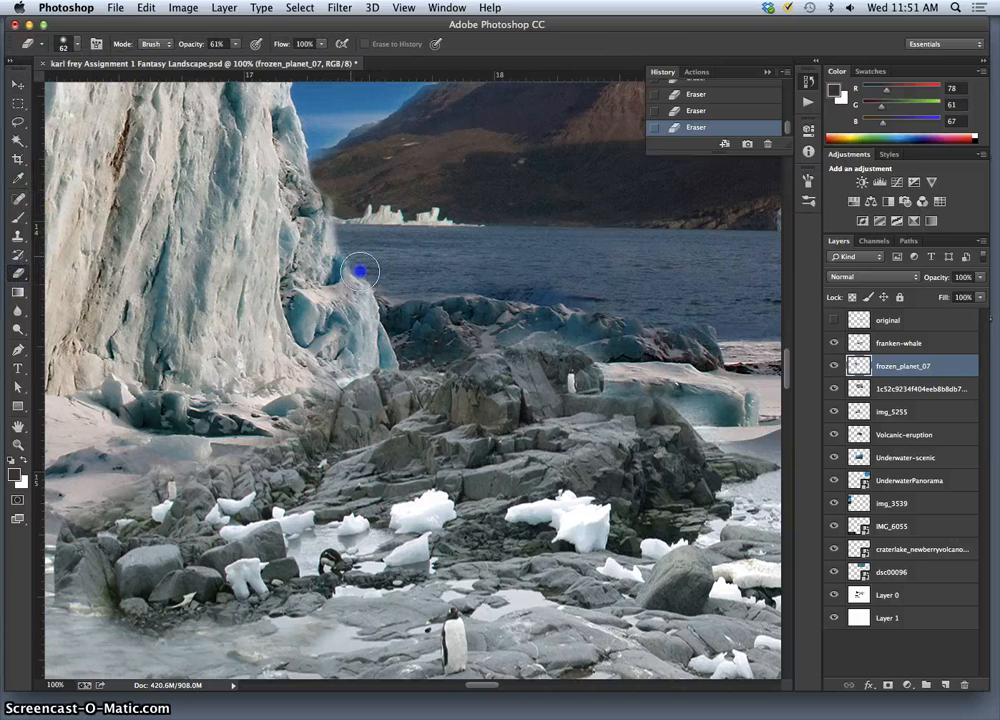
{"action": "left_click_drag", "start_coordinate": [336, 214], "coordinate": [333, 204]}
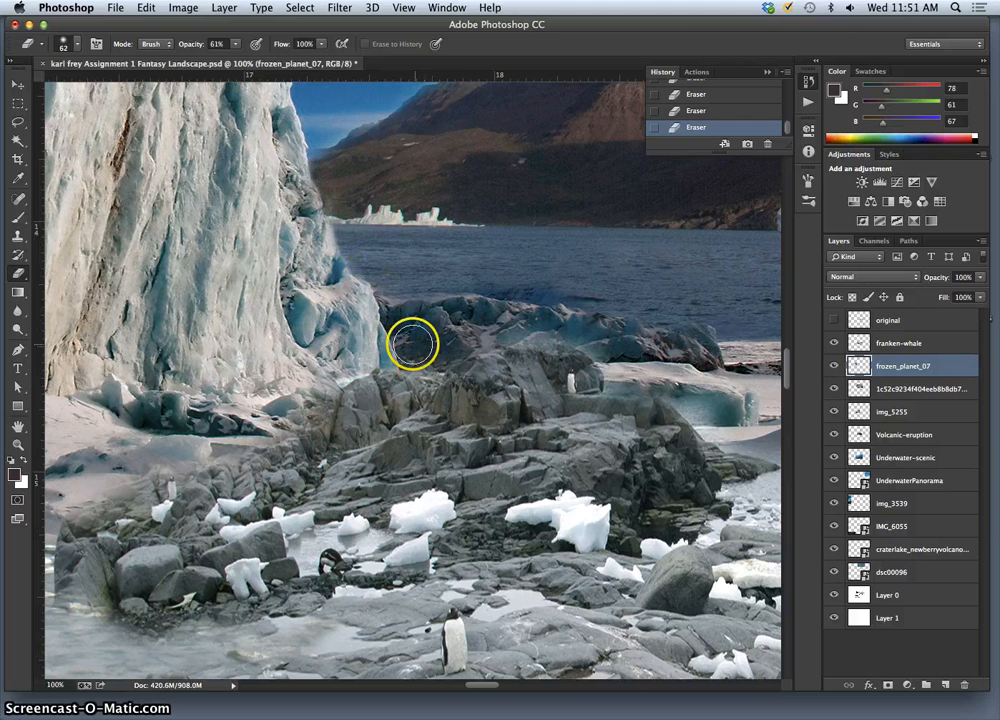
{"action": "left_click_drag", "start_coordinate": [333, 201], "coordinate": [325, 168]}
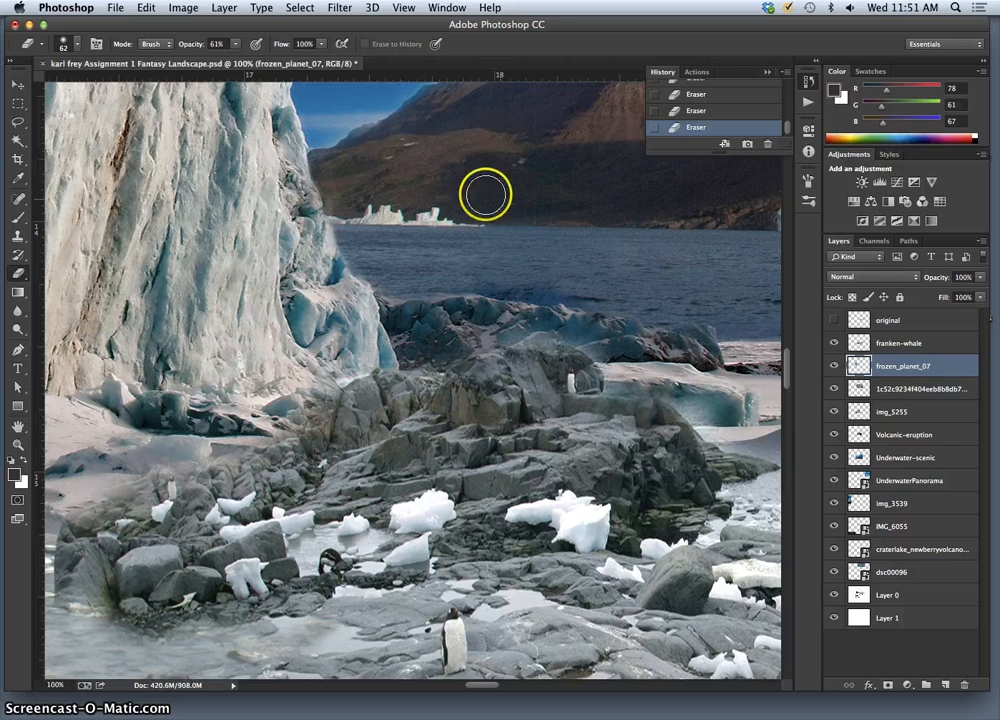
Switch to the Clone Stamp tool and set its brush size to 53 px for retouching the sky above the mountain.
{"action": "left_click_drag", "start_coordinate": [466, 152], "coordinate": [406, 297]}
{"action": "left_click_drag", "start_coordinate": [452, 244], "coordinate": [397, 290]}
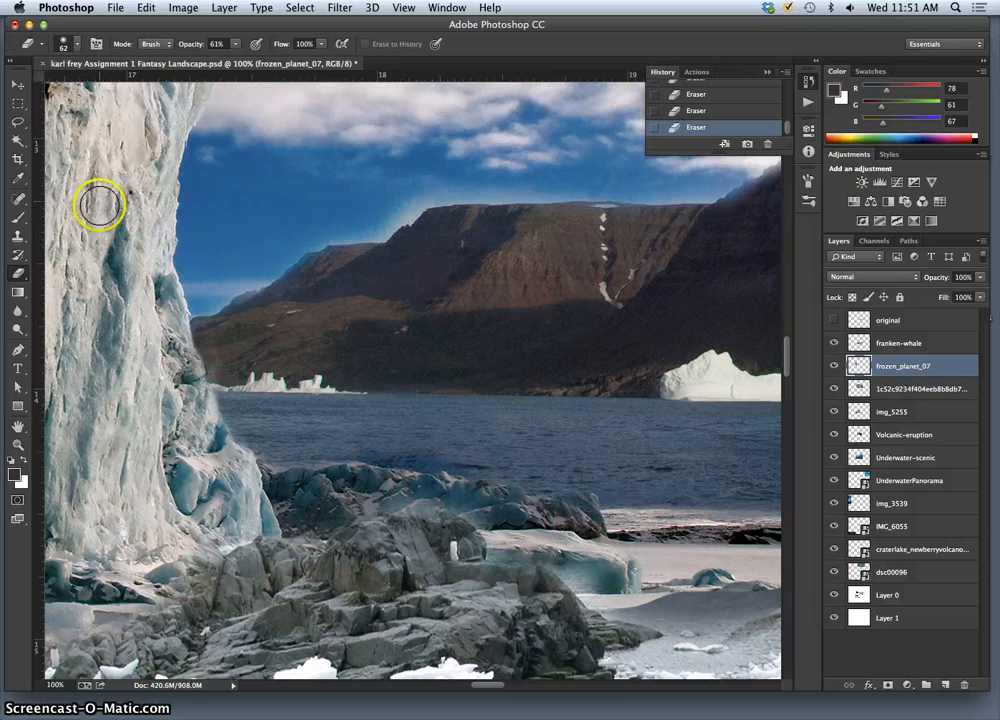
{"action": "left_click", "coordinate": [18, 236]}
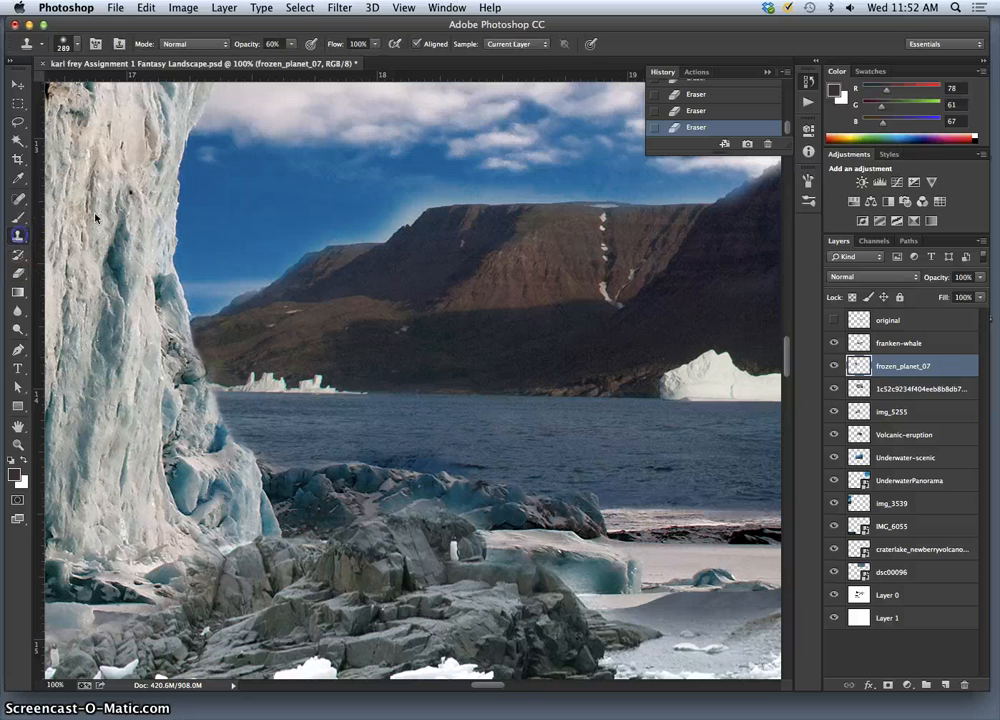
{"action": "left_click", "coordinate": [68, 42]}
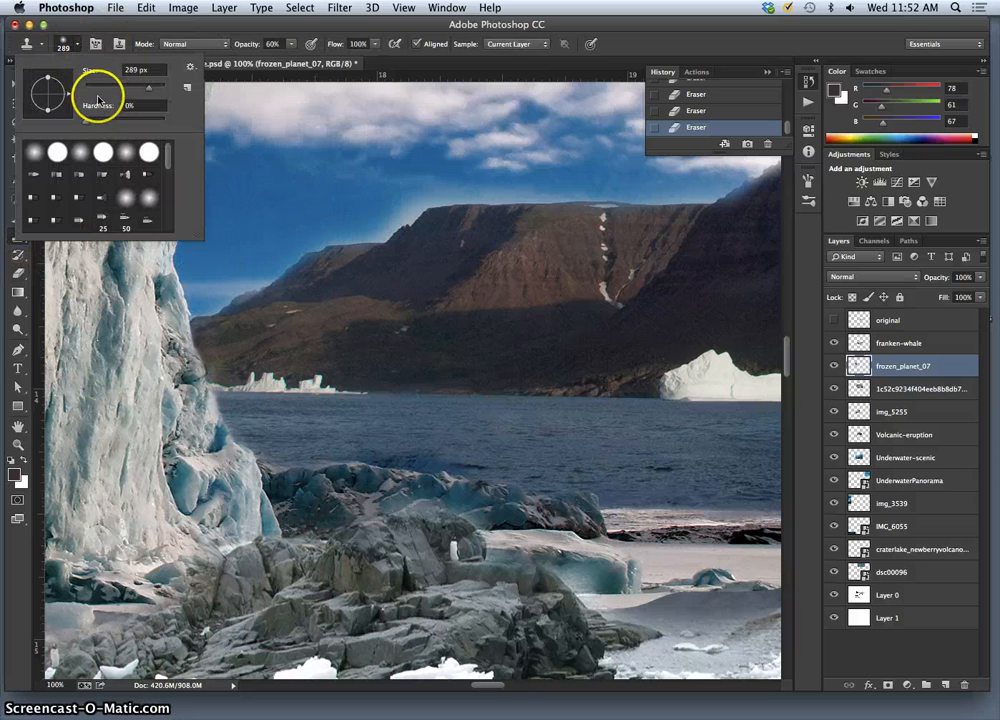
{"action": "left_click", "coordinate": [107, 88]}
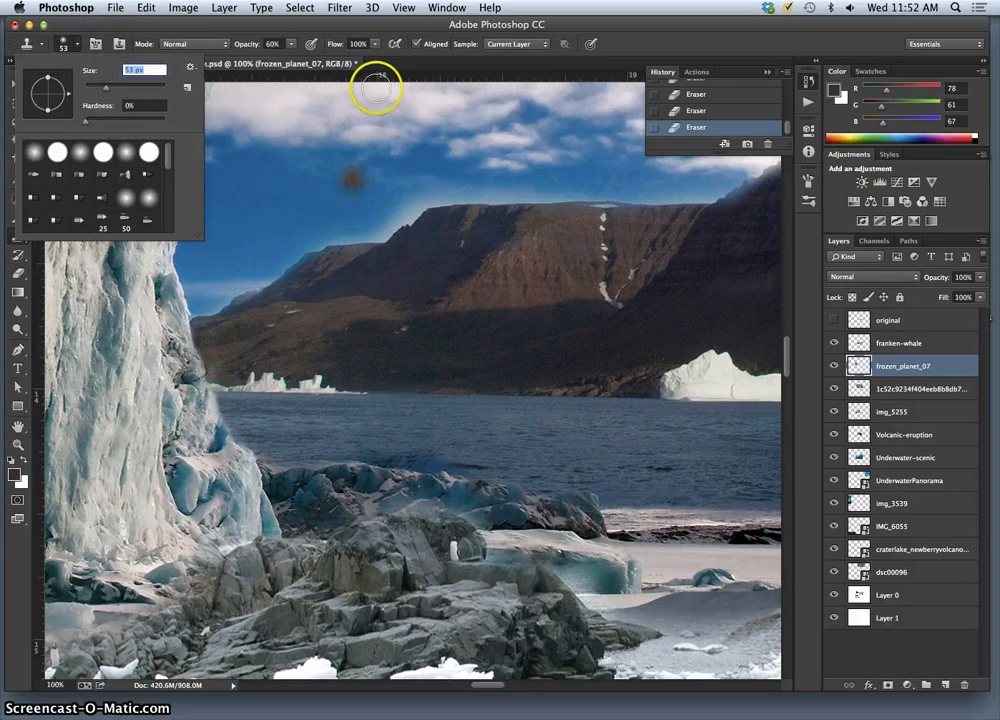
{"action": "left_click", "coordinate": [291, 45]}
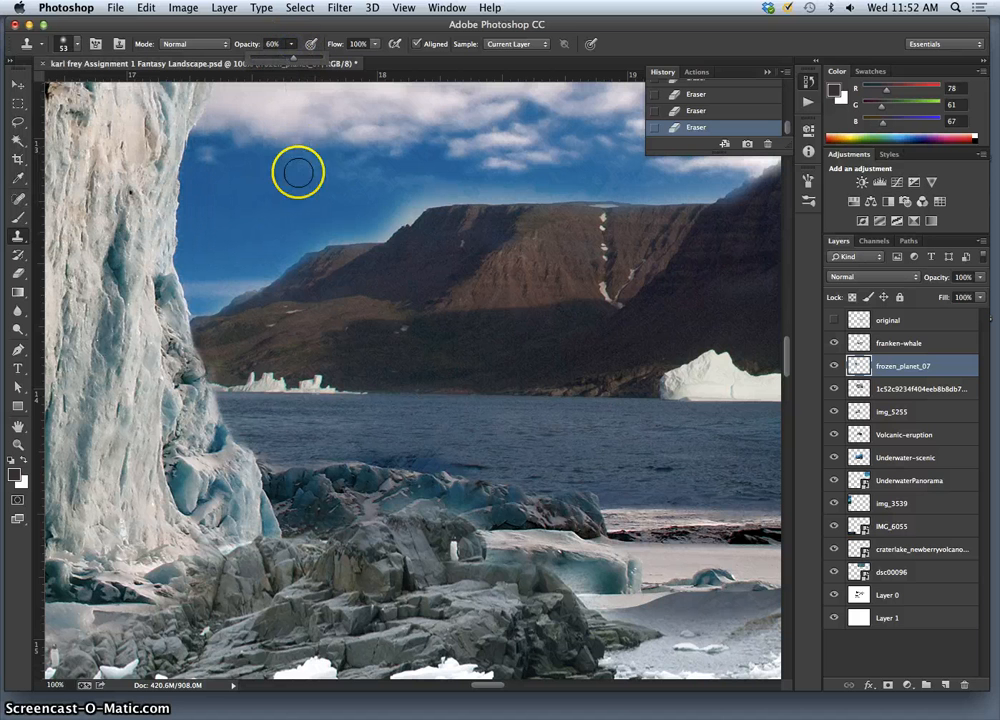
Try to clone blue sky over the pale halo along the mountain's left skyline on the frozen_planet_07 layer.
{"action": "left_click", "coordinate": [325, 212], "text": "alt"}
{"action": "left_click", "coordinate": [390, 222]}
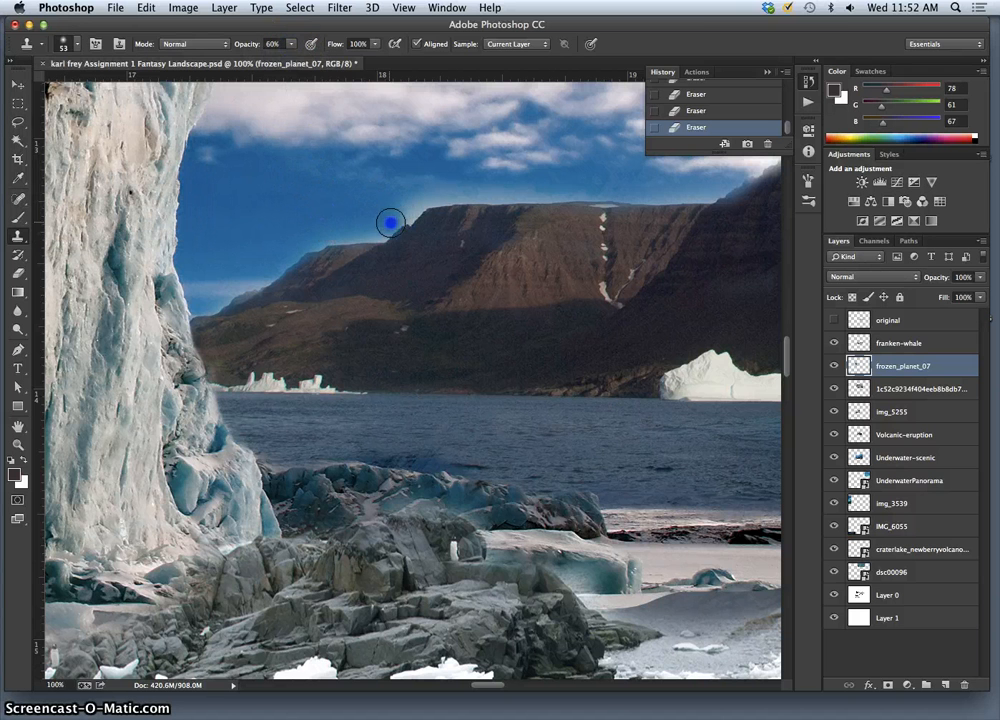
{"action": "left_click_drag", "start_coordinate": [385, 234], "coordinate": [404, 216]}
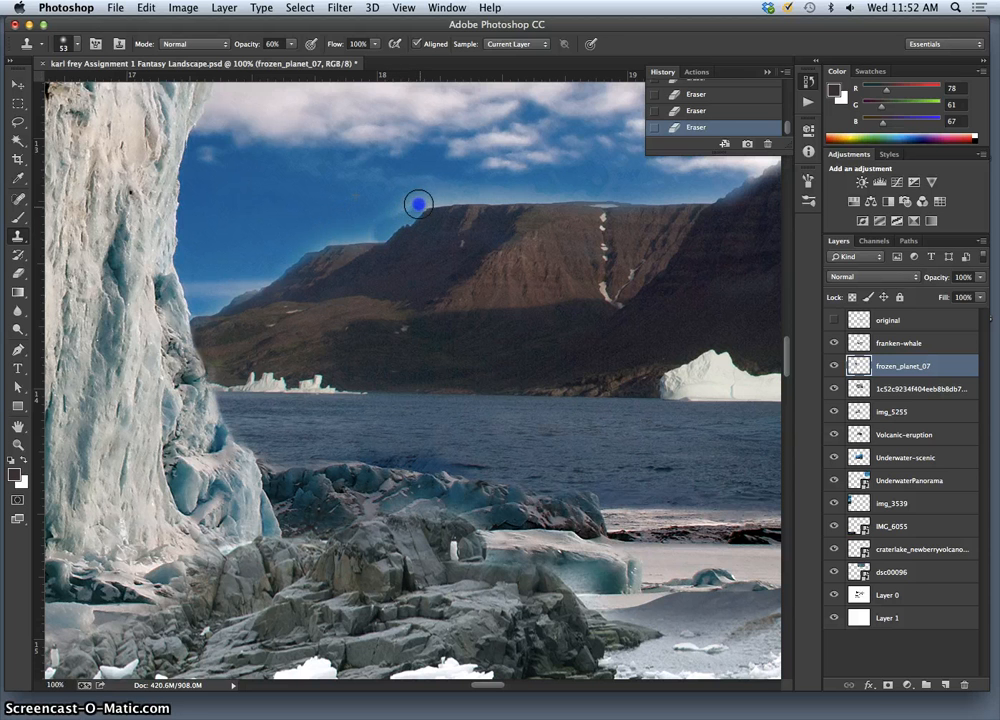
{"action": "left_click_drag", "start_coordinate": [388, 217], "coordinate": [362, 234]}
{"action": "left_click", "coordinate": [342, 219], "text": "alt"}
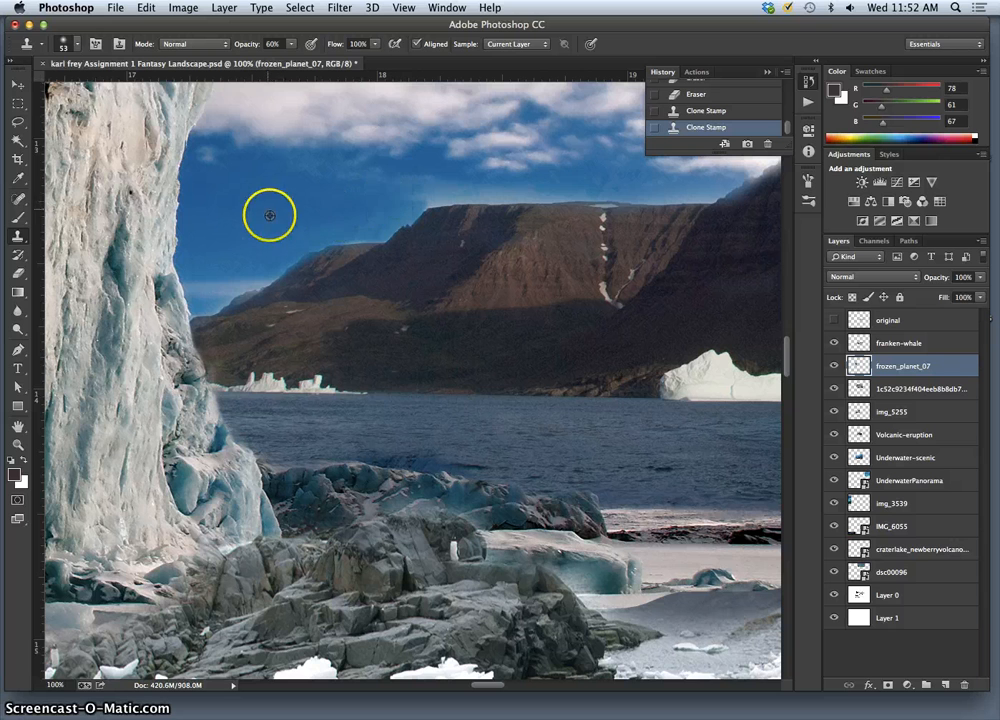
{"action": "left_click_drag", "start_coordinate": [411, 199], "coordinate": [432, 203]}
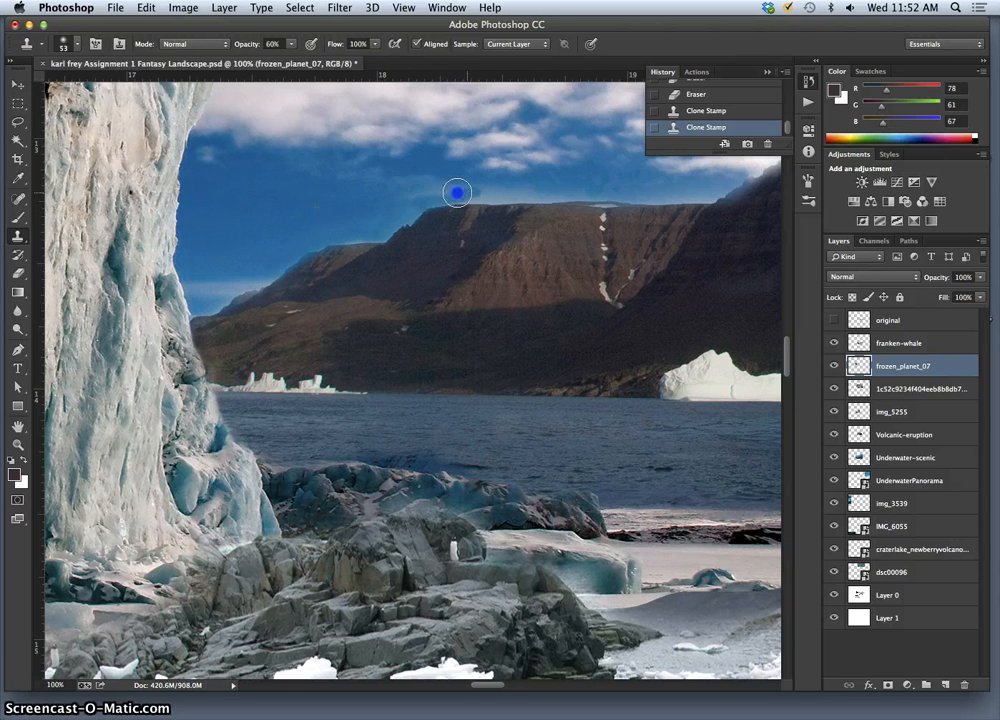
{"action": "left_click_drag", "start_coordinate": [420, 196], "coordinate": [396, 218]}
Revert the image to the last eraser stroke, discarding the clone strokes along the skyline.
{"action": "key", "text": "super+z"}
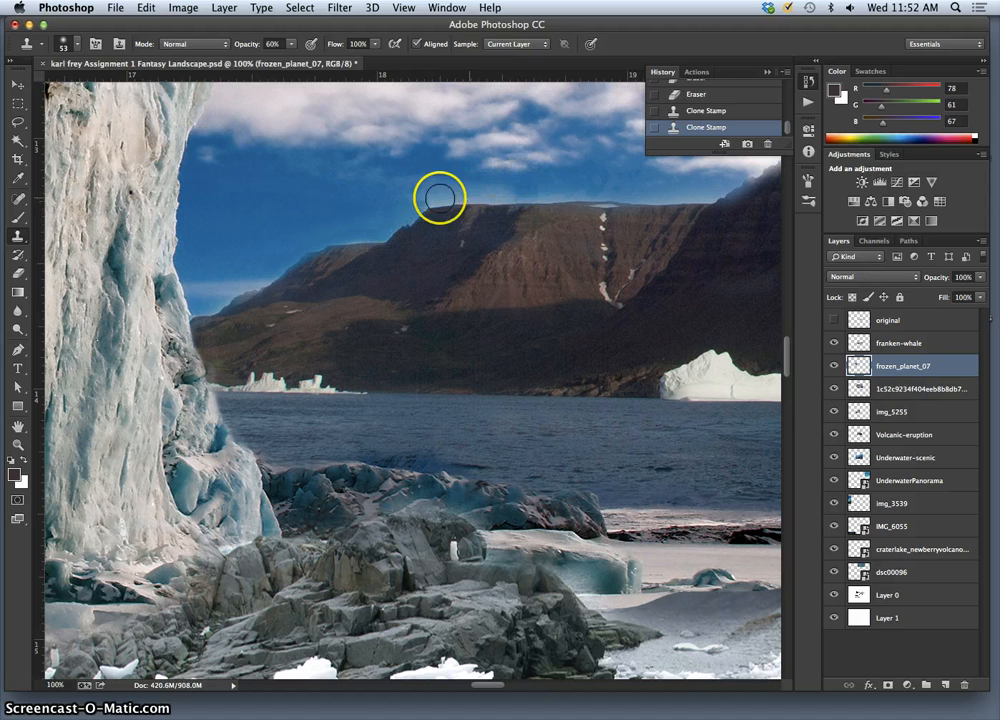
{"action": "left_click", "coordinate": [757, 111]}
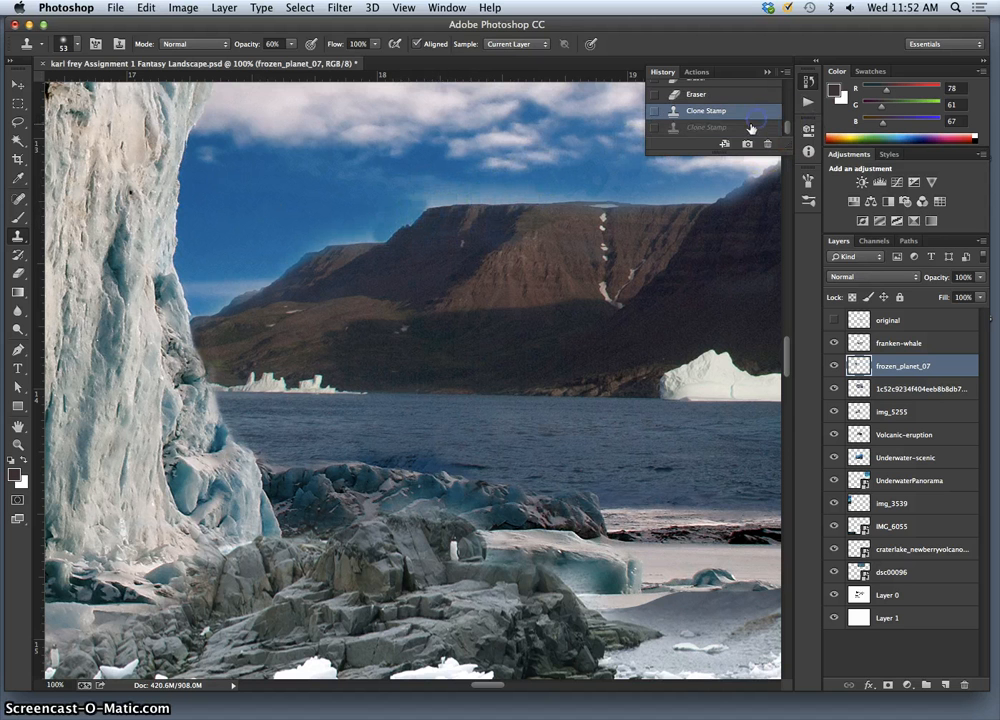
{"action": "left_click", "coordinate": [733, 95]}
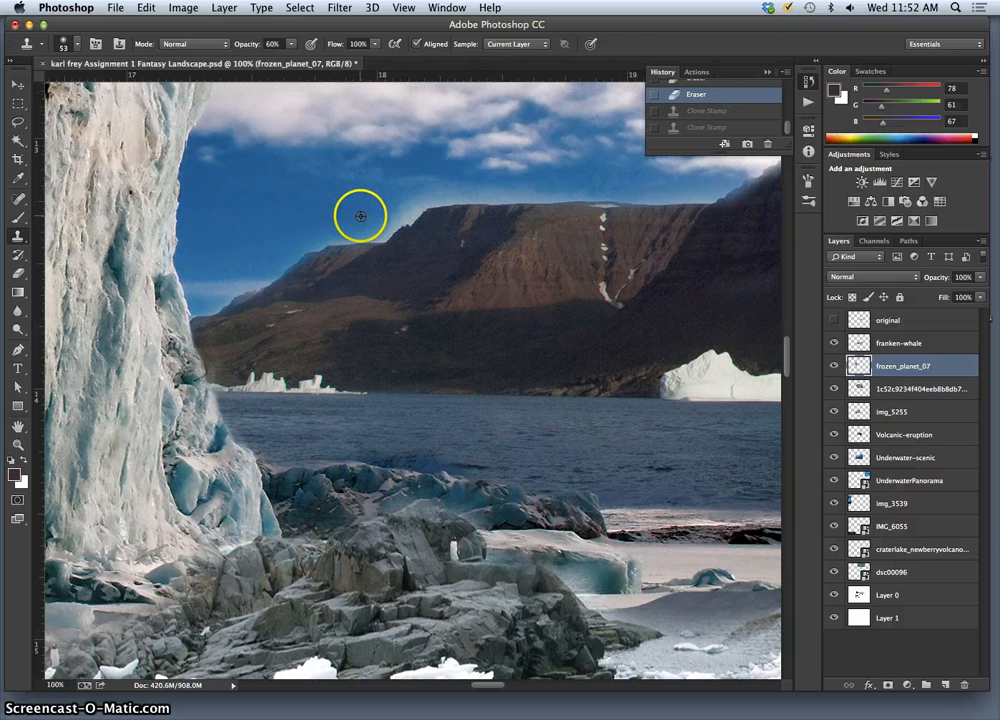
Sample the sky afresh and clone it over the pale halo on the step in the mountain's left skyline.
{"action": "left_click", "coordinate": [395, 221], "text": "alt"}
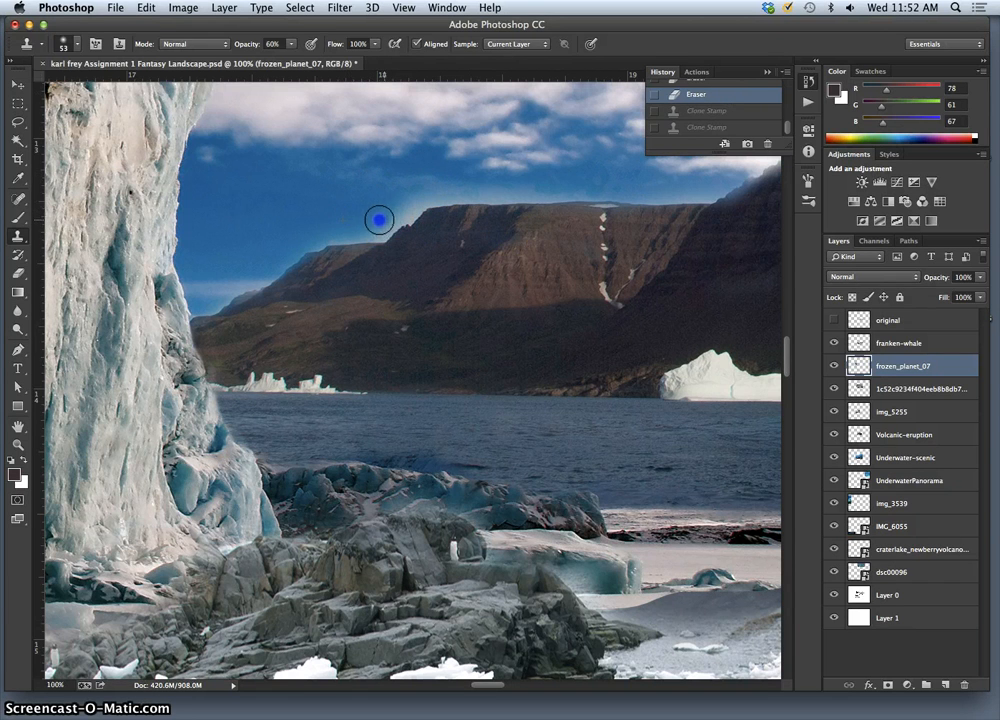
{"action": "left_click", "coordinate": [379, 220]}
{"action": "key", "text": "super+z"}
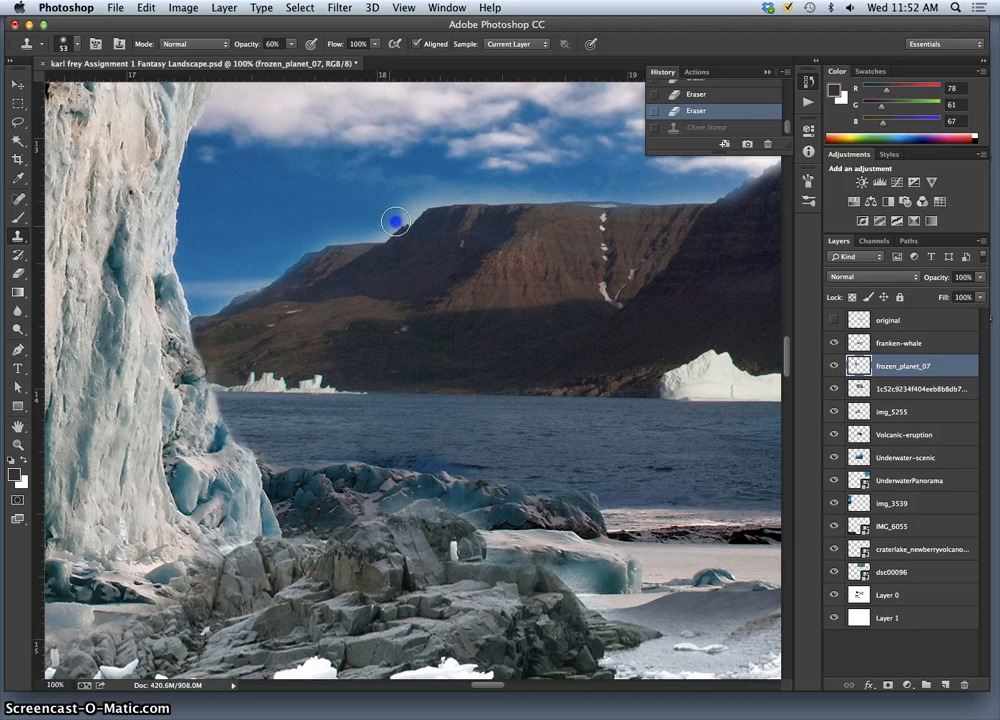
{"action": "left_click_drag", "start_coordinate": [408, 219], "coordinate": [419, 221]}
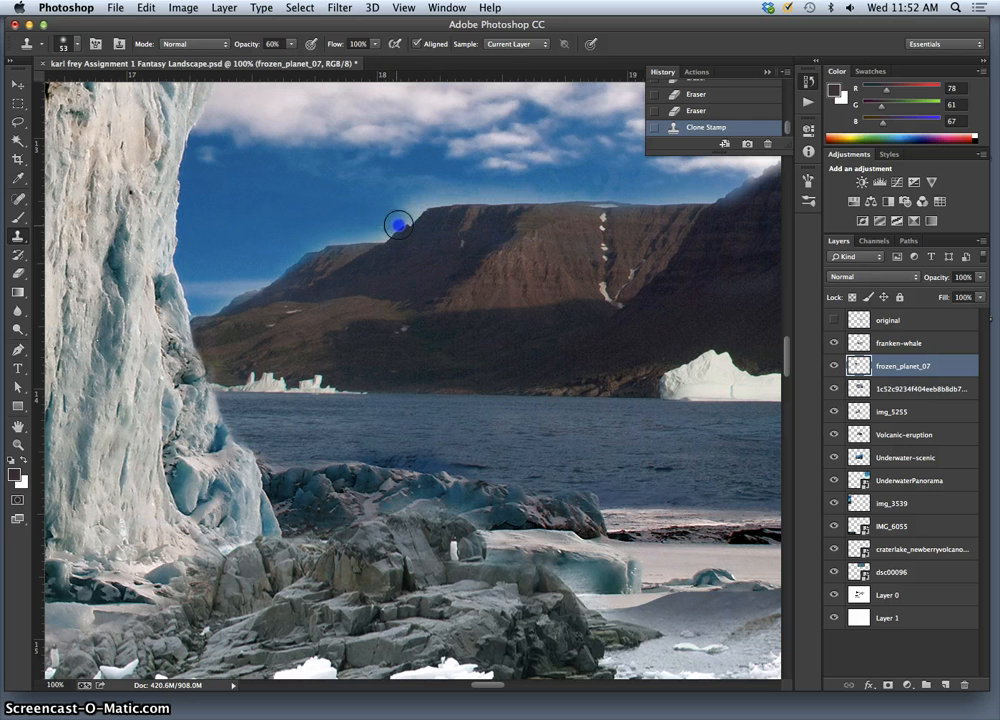
{"action": "left_click", "coordinate": [357, 226]}
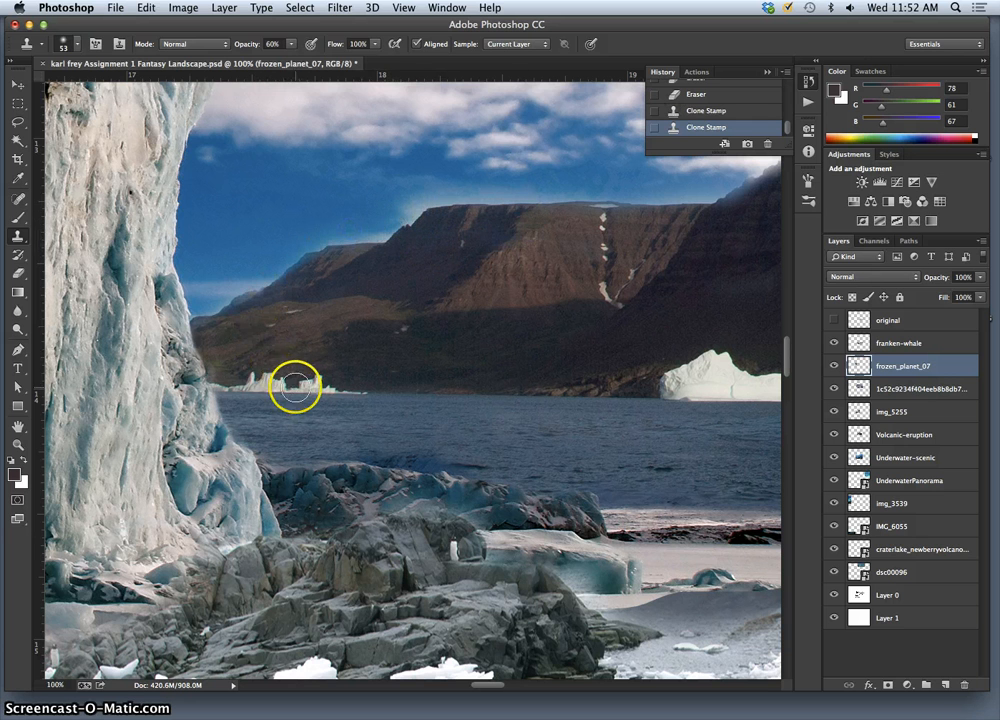
Erase the haze on the frozen_planet_07 layer where it overlaps the large iceberg's left edge and base.
{"action": "key", "text": "super+minus"}
{"action": "key", "text": "super+minus"}
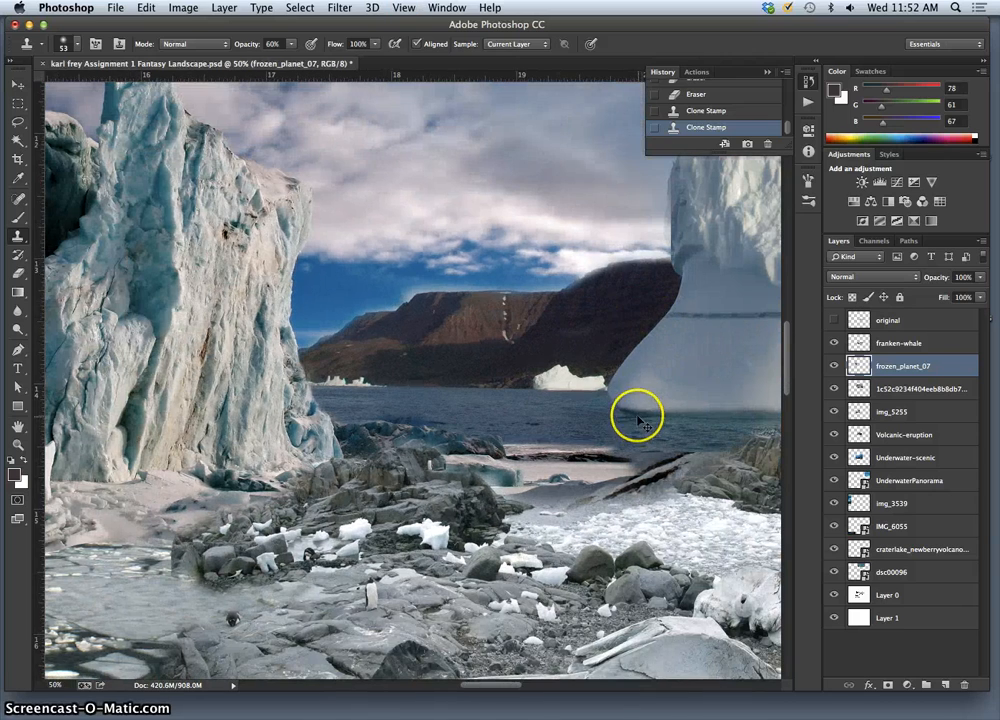
{"action": "left_click", "coordinate": [18, 273]}
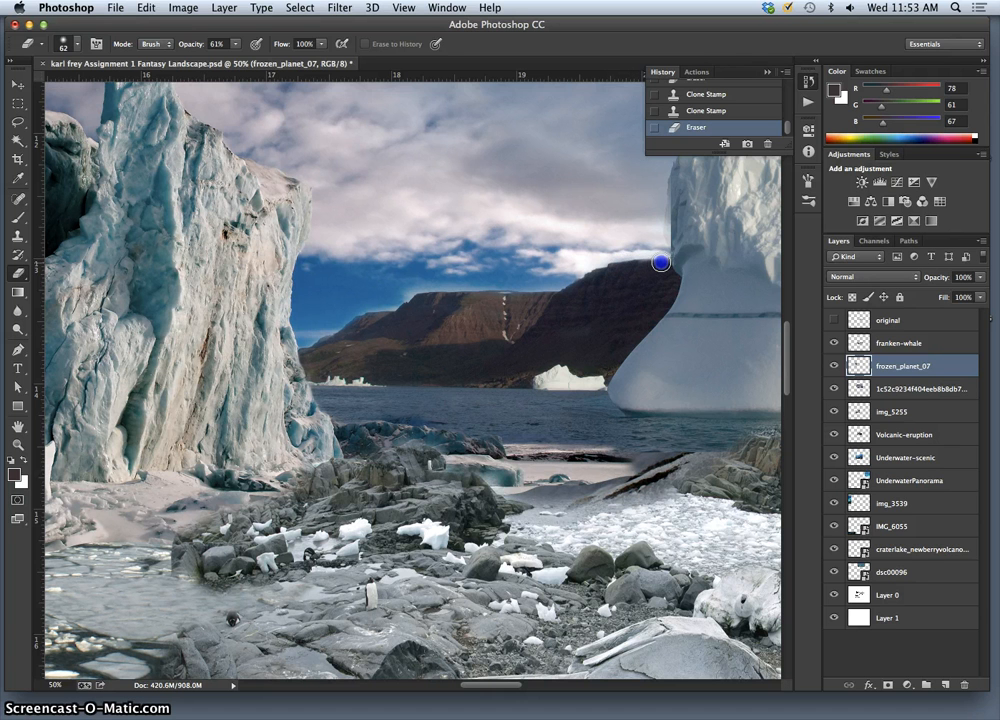
{"action": "left_click_drag", "start_coordinate": [667, 259], "coordinate": [647, 290]}
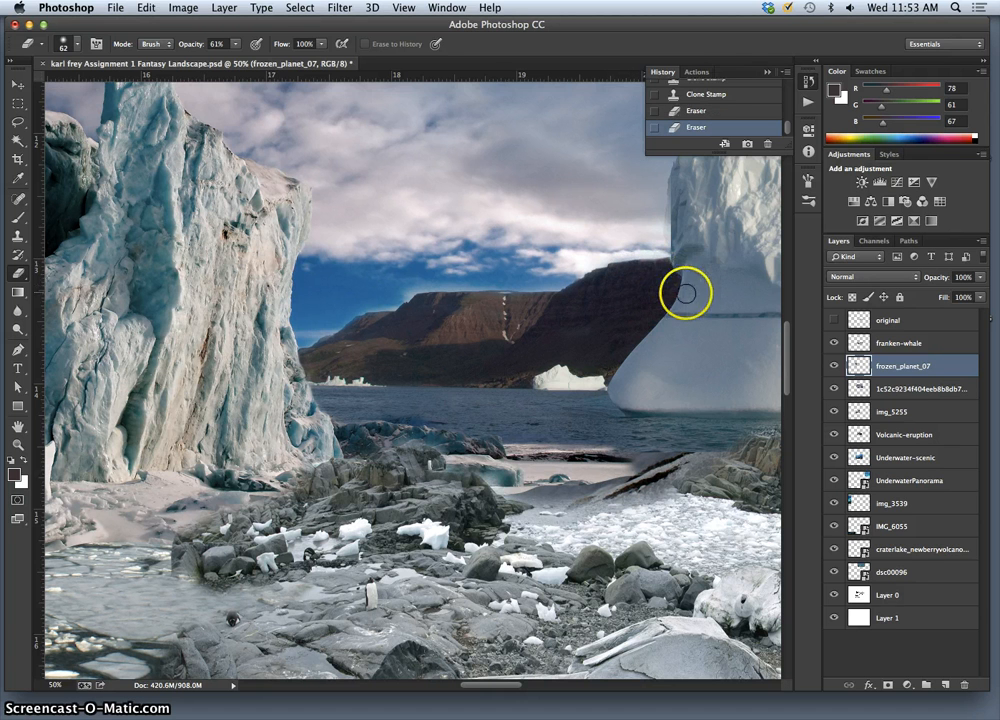
Select the large iceberg's layer and toggle its visibility to examine what lies beneath it.
{"action": "left_click", "coordinate": [17, 84]}
{"action": "left_click", "coordinate": [750, 263]}
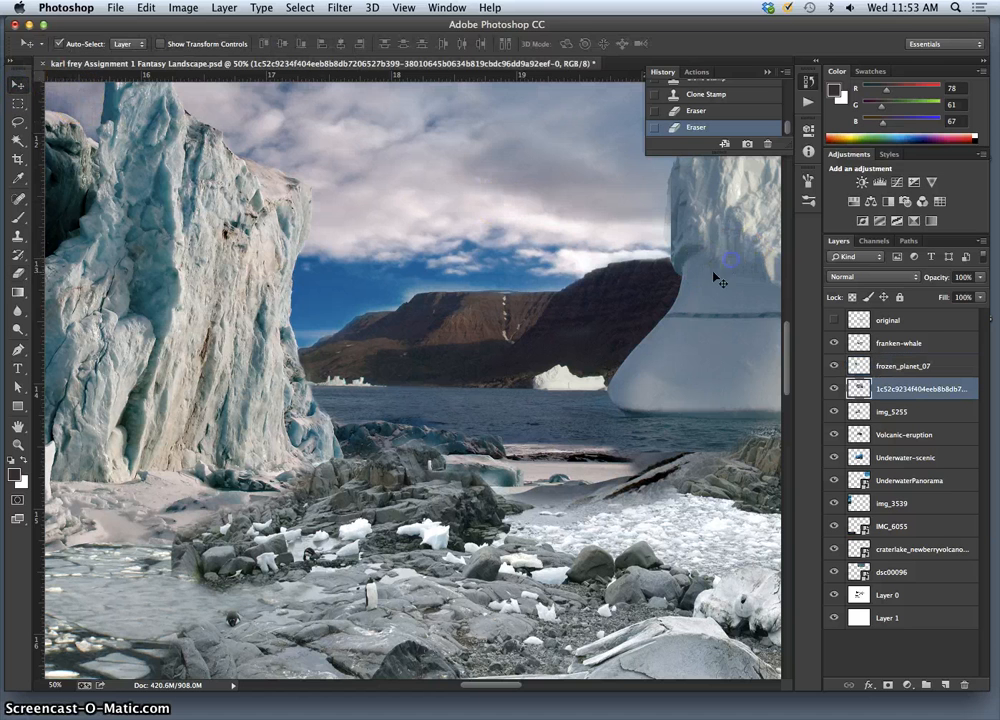
{"action": "left_click_drag", "start_coordinate": [692, 256], "coordinate": [513, 350]}
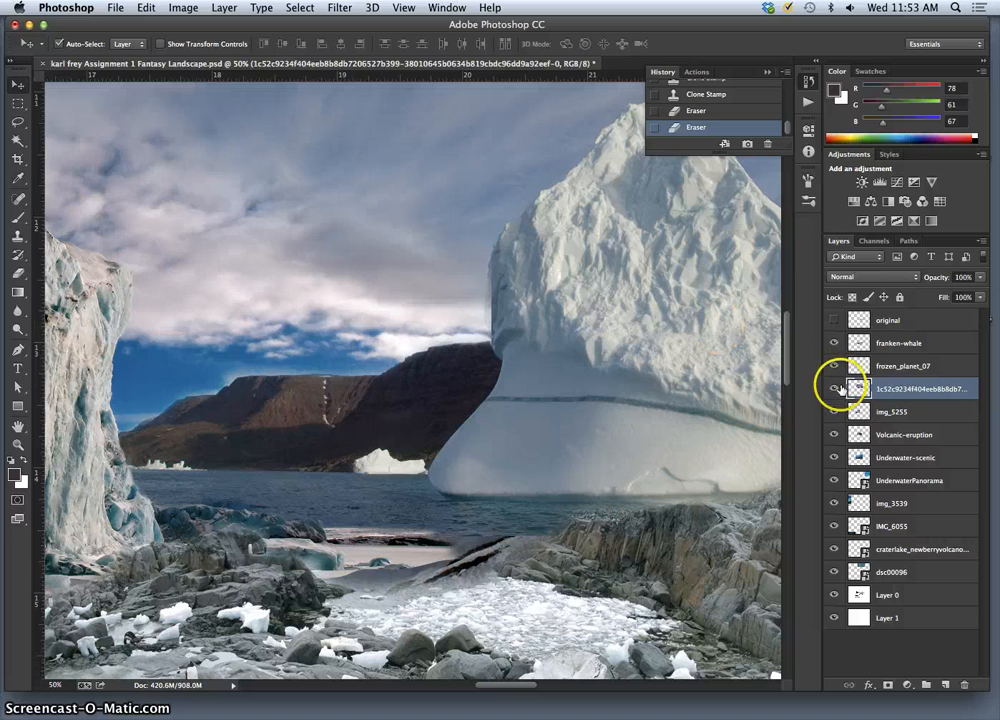
{"action": "left_click", "coordinate": [836, 389]}
{"action": "left_click", "coordinate": [836, 389]}
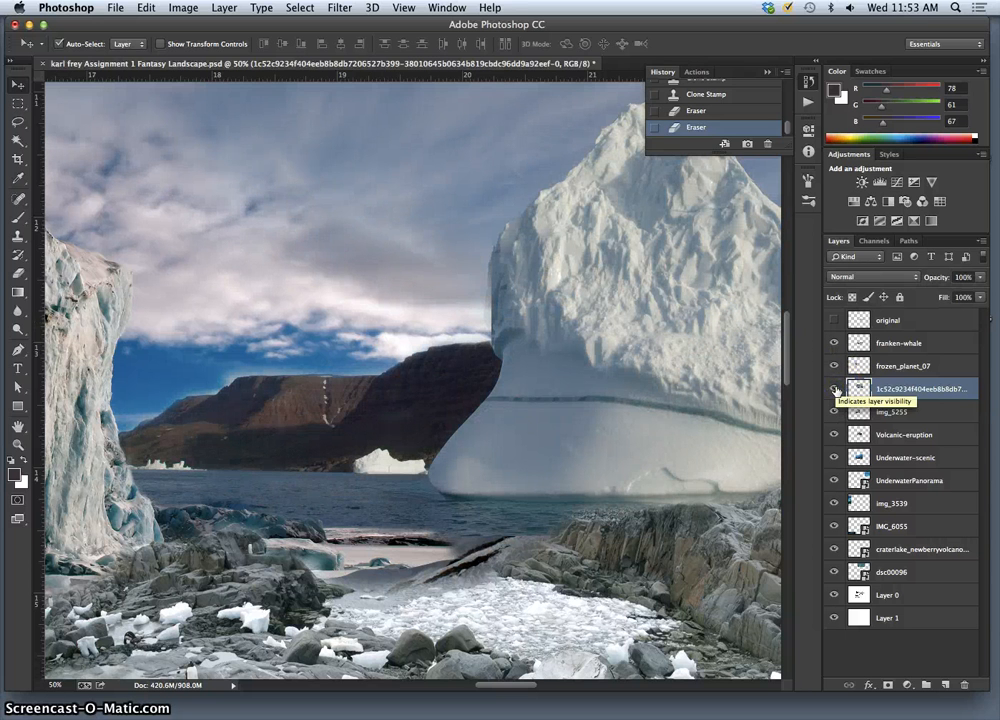
{"action": "left_click", "coordinate": [836, 389]}
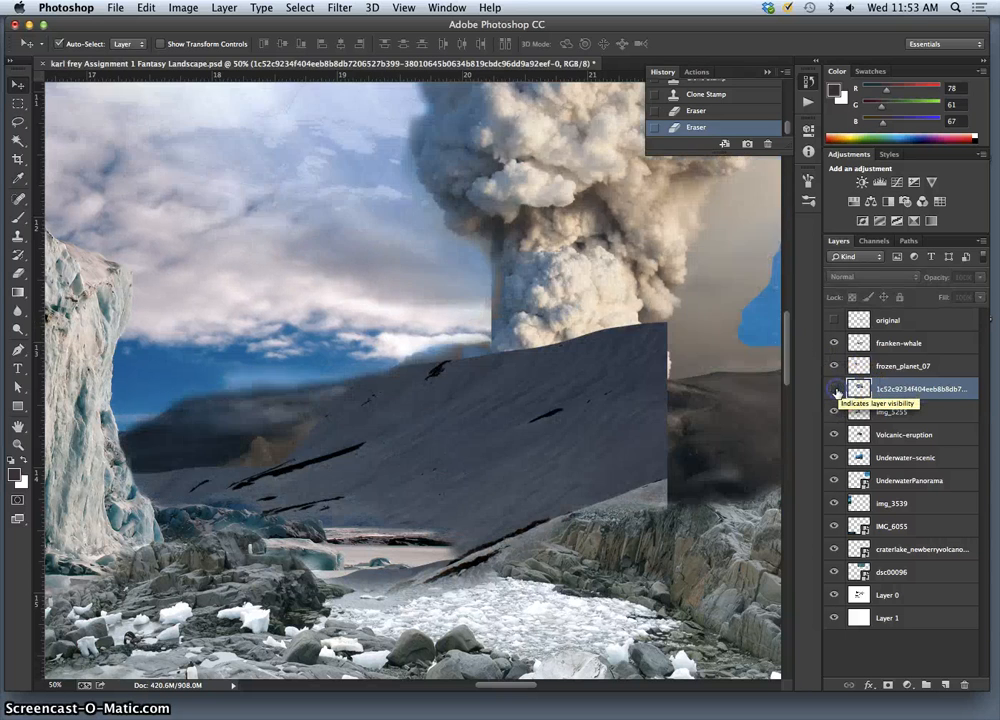
{"action": "left_click", "coordinate": [837, 390]}
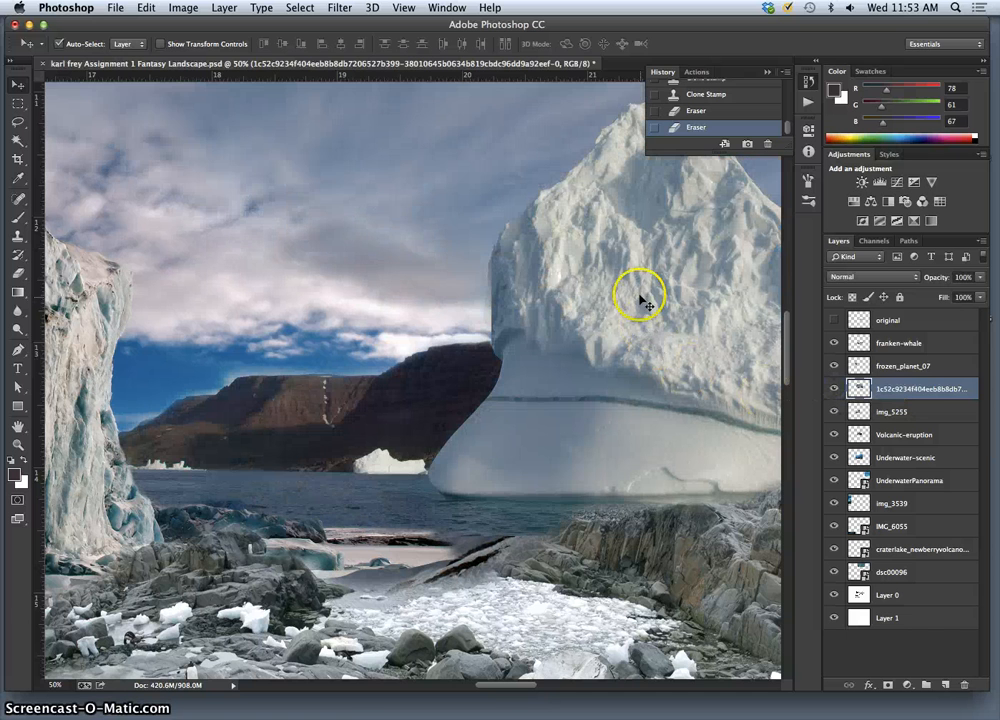
Move the Volcanic-eruption layer above frozen_planet_07 and lower its opacity to 58%.
{"action": "left_click_drag", "start_coordinate": [610, 307], "coordinate": [518, 415]}
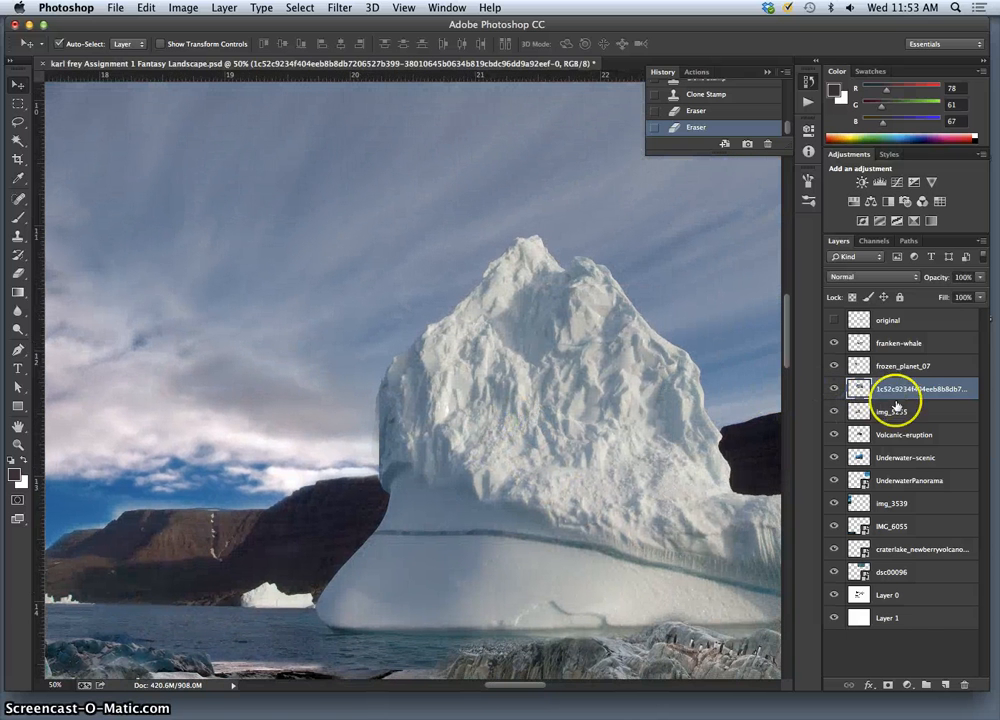
{"action": "left_click_drag", "start_coordinate": [905, 437], "coordinate": [884, 362]}
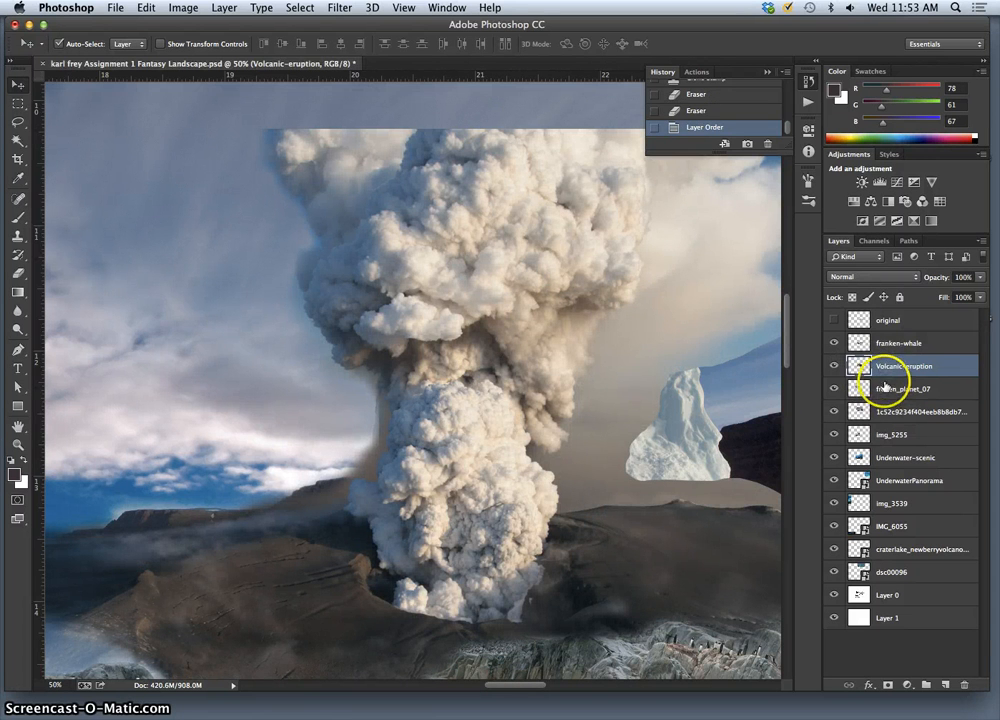
{"action": "left_click", "coordinate": [979, 277]}
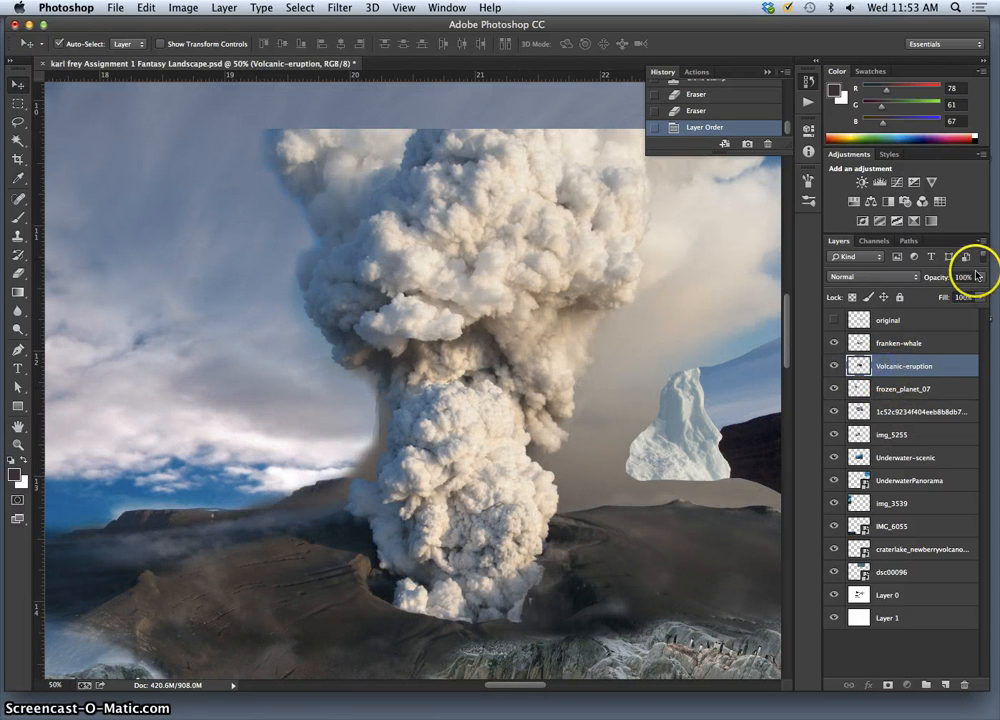
{"action": "left_click_drag", "start_coordinate": [981, 295], "coordinate": [958, 299]}
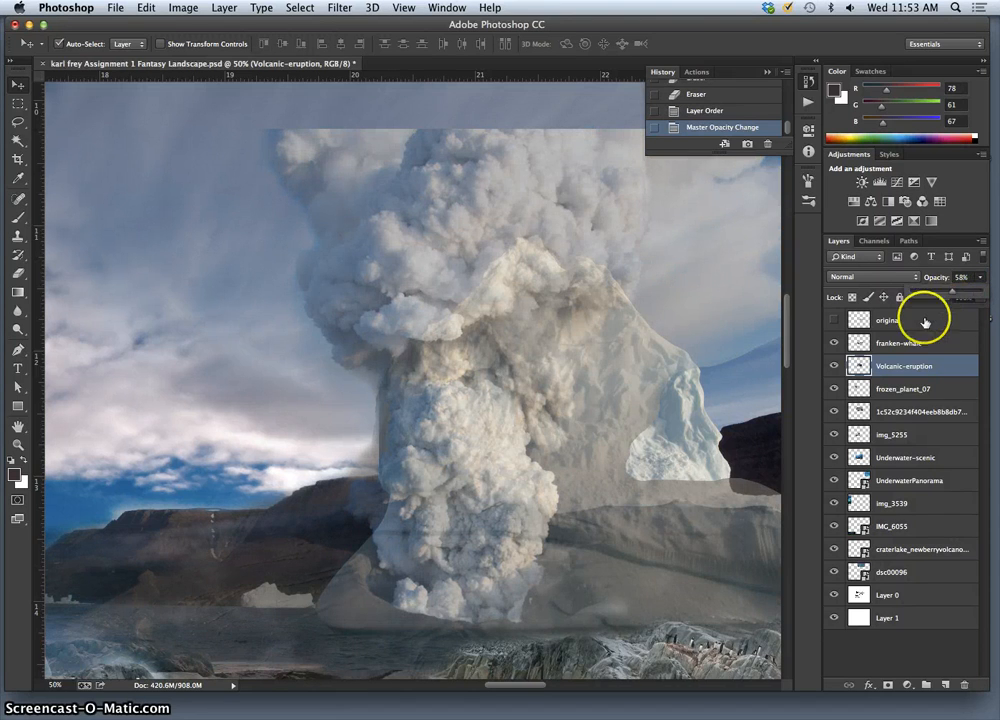
Shift the volcanic plume to the right of the iceberg and hide the Volcanic-eruption layer.
{"action": "key", "text": "super+minus"}
{"action": "key", "text": "super+minus"}
{"action": "key", "text": "super+minus"}
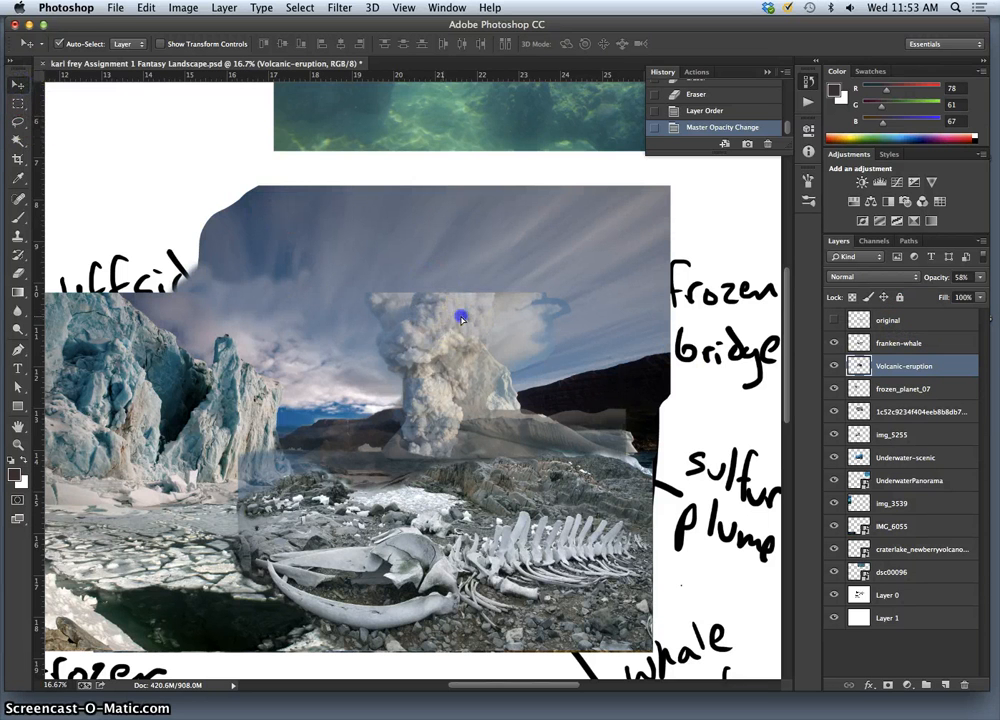
{"action": "left_click_drag", "start_coordinate": [461, 318], "coordinate": [630, 332]}
{"action": "left_click", "coordinate": [834, 366]}
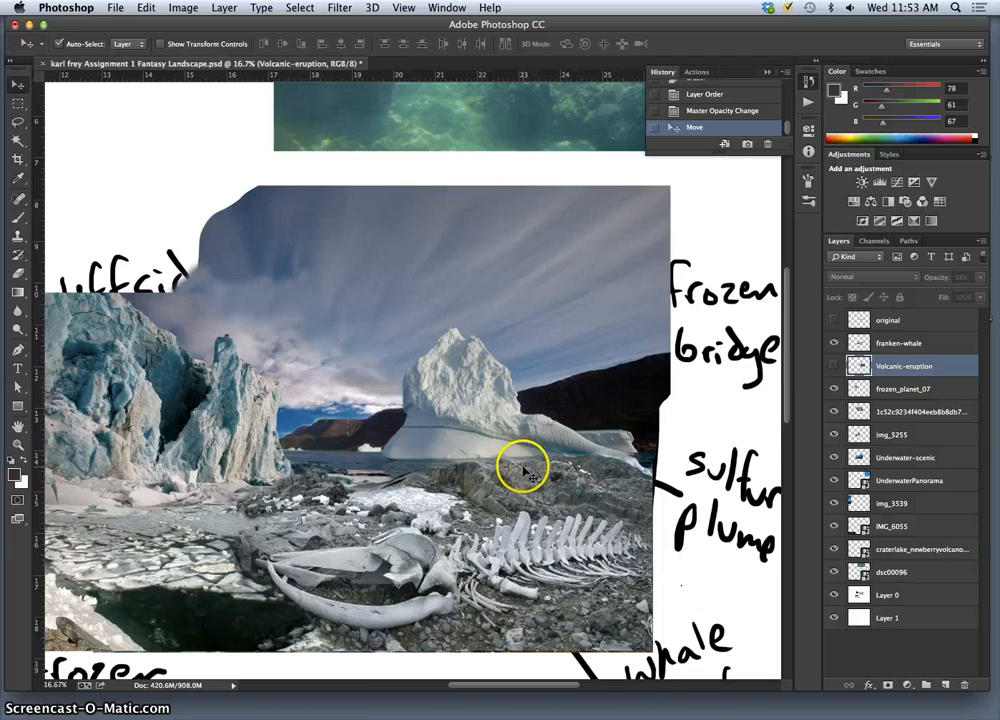
Select the frozen_planet_07 layer and erase its overlap along the water's edge behind the rocks, to the left of the large iceberg.
{"action": "key", "text": "super+equal"}
{"action": "key", "text": "super+equal"}
{"action": "left_click_drag", "start_coordinate": [551, 475], "coordinate": [437, 386]}
{"action": "left_click_drag", "start_coordinate": [500, 418], "coordinate": [431, 391]}
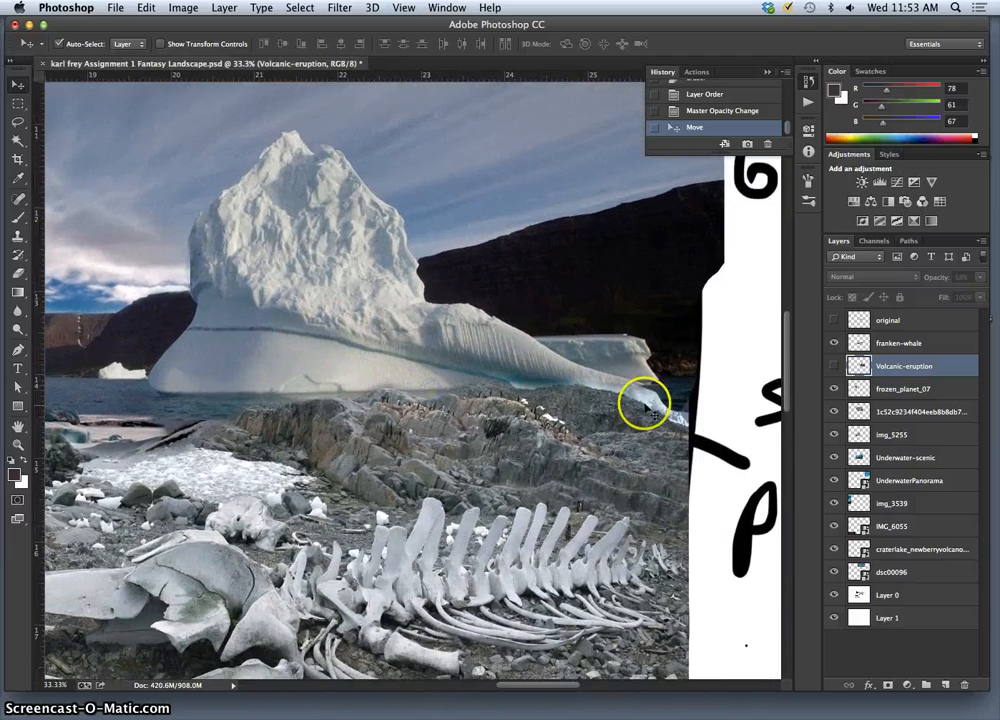
{"action": "left_click_drag", "start_coordinate": [446, 450], "coordinate": [567, 402]}
{"action": "left_click", "coordinate": [197, 372]}
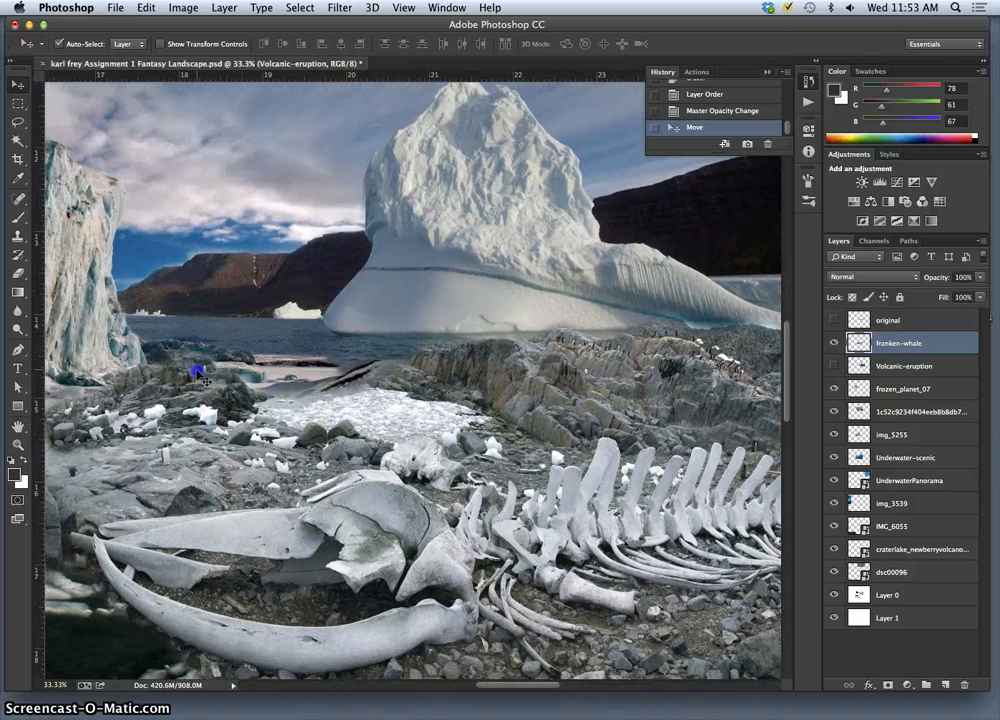
{"action": "left_click", "coordinate": [18, 273]}
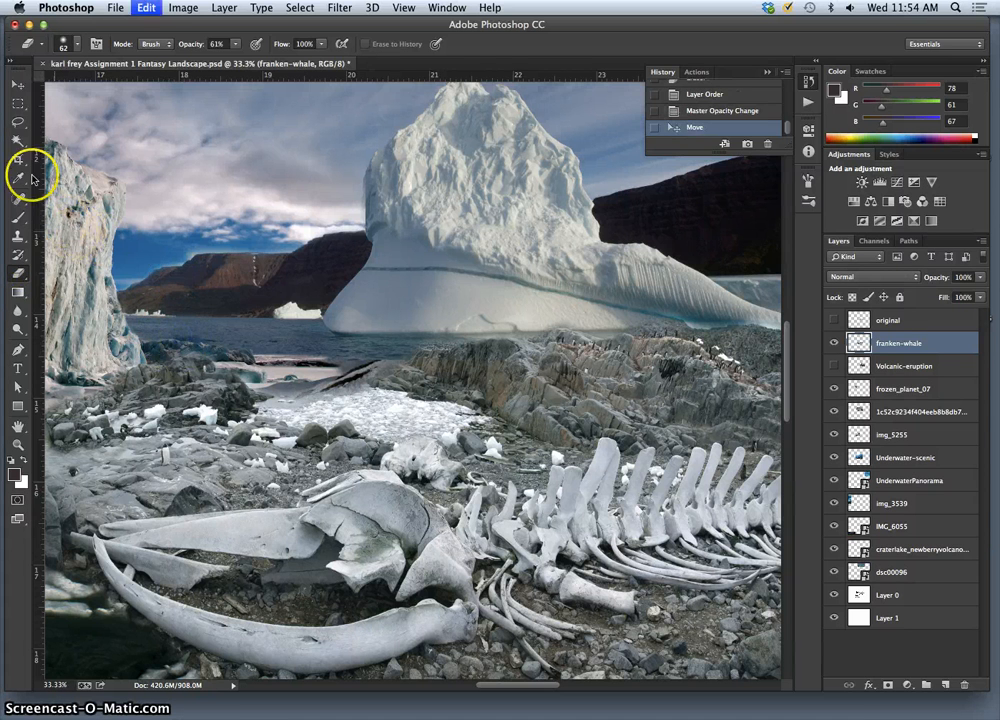
{"action": "left_click", "coordinate": [18, 85]}
{"action": "left_click", "coordinate": [190, 341]}
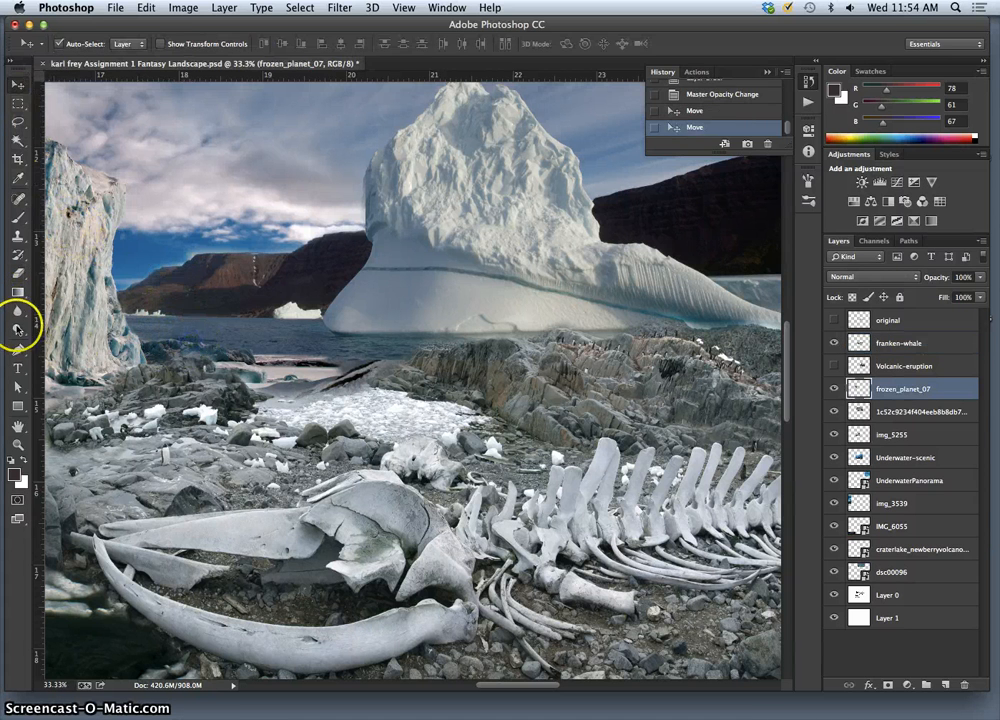
{"action": "left_click", "coordinate": [18, 275]}
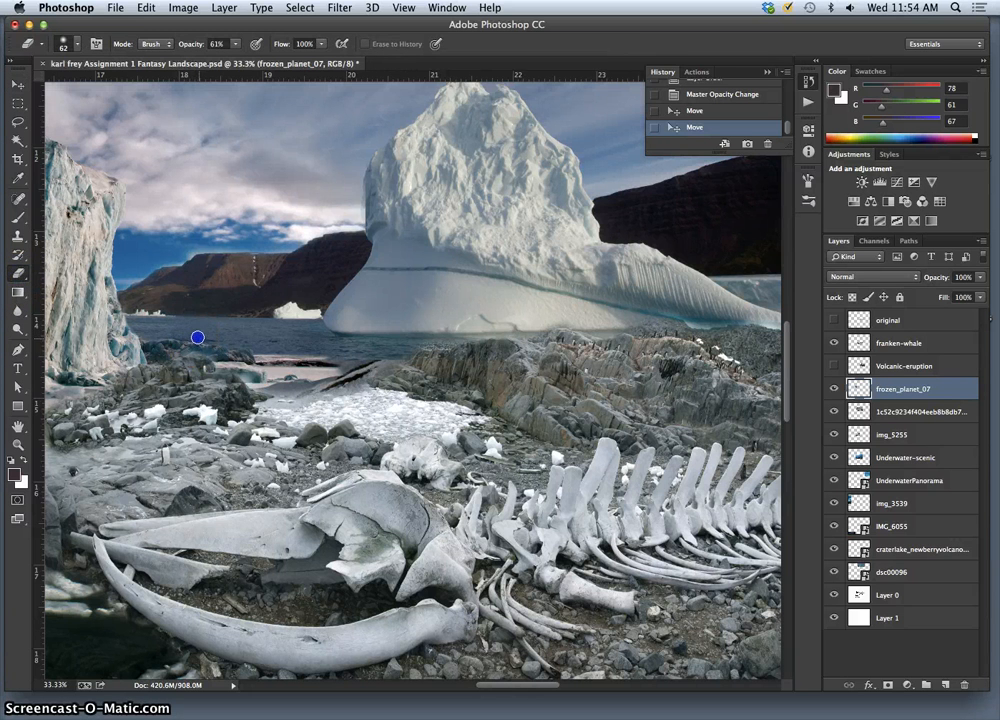
{"action": "mouse_move", "coordinate": [210, 343]}
{"action": "left_mouse_down"}
{"action": "mouse_move", "coordinate": [275, 339]}
{"action": "mouse_move", "coordinate": [404, 368]}
{"action": "left_mouse_up"}
Erase the pale strip on frozen_planet_07 along the waterline, above the thin dark rock band and the far rocks.
{"action": "key", "text": "super+plus"}
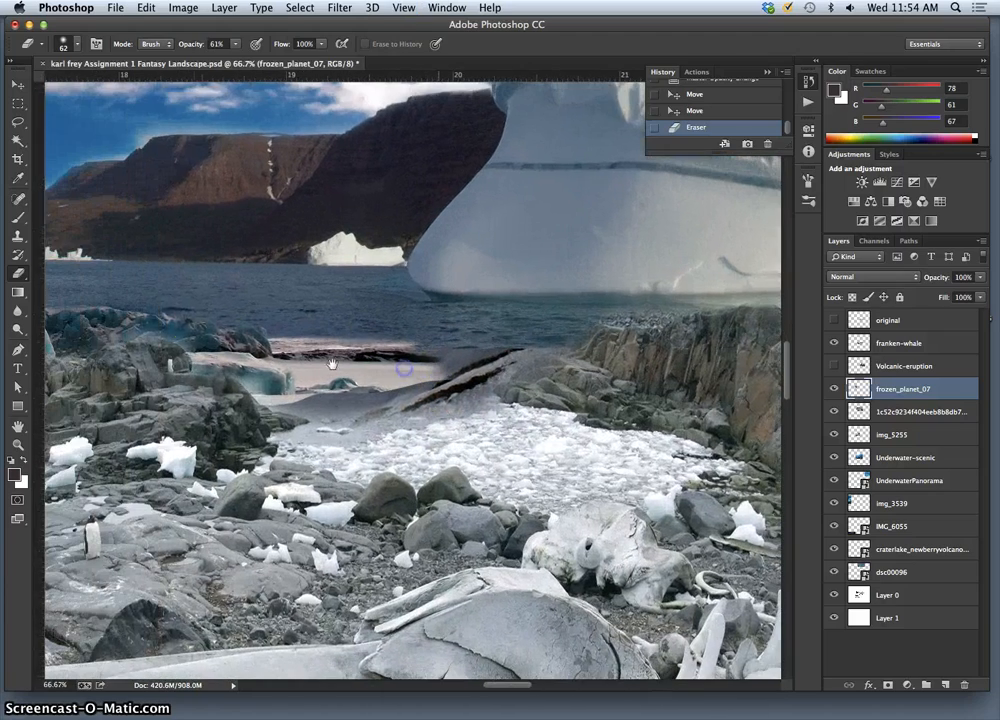
{"action": "left_click_drag", "start_coordinate": [150, 310], "coordinate": [198, 308]}
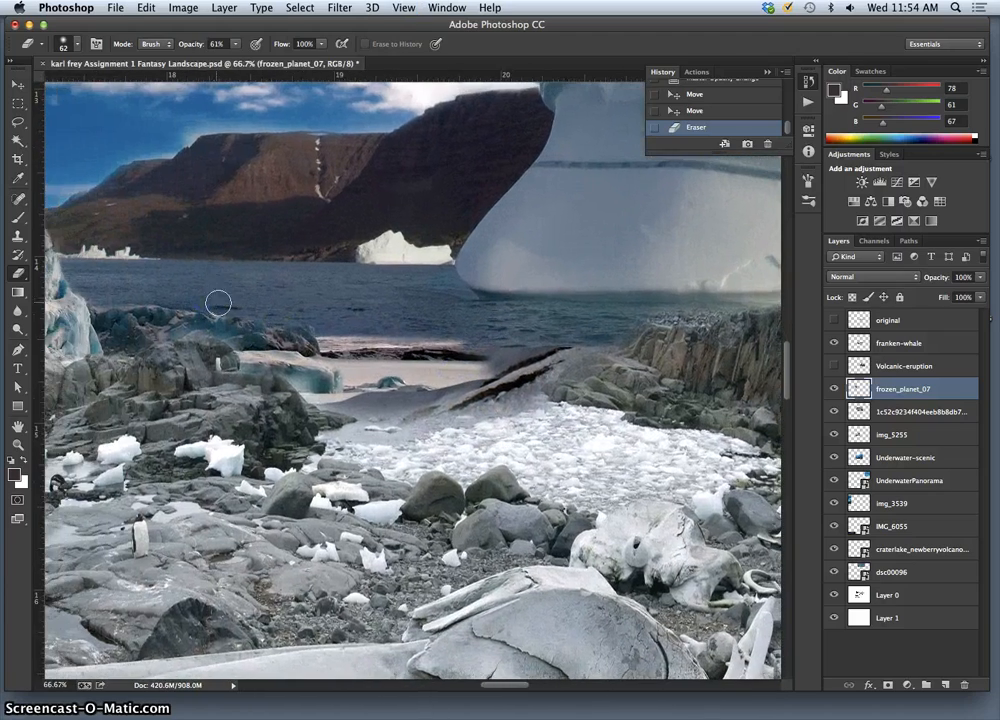
{"action": "left_click", "coordinate": [150, 302]}
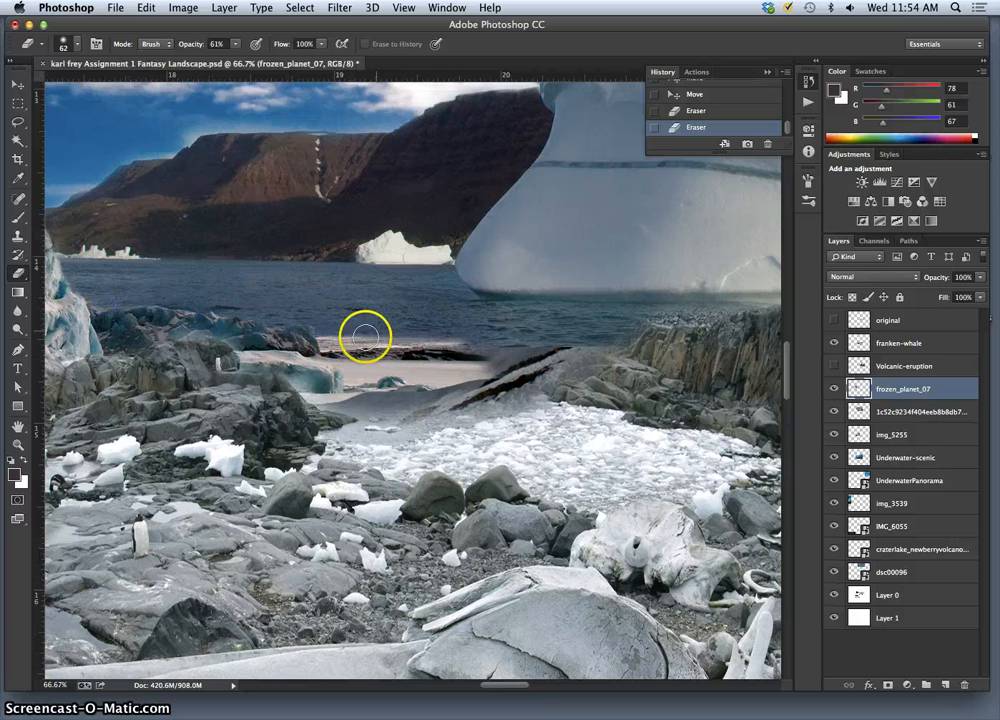
{"action": "left_click_drag", "start_coordinate": [319, 342], "coordinate": [326, 344]}
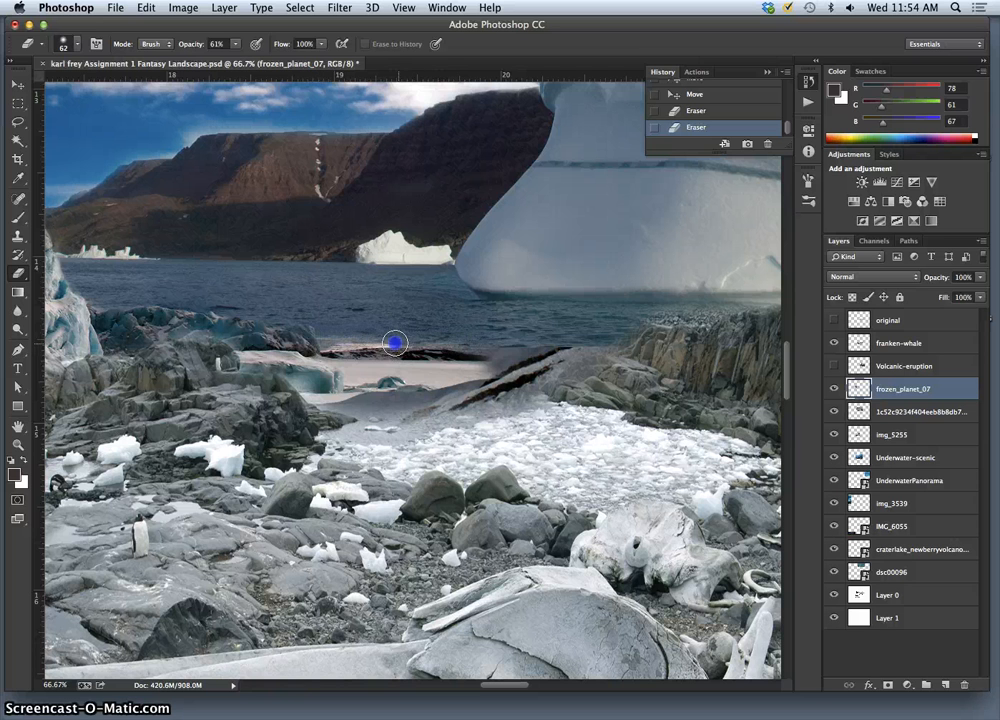
{"action": "left_click_drag", "start_coordinate": [363, 343], "coordinate": [331, 347]}
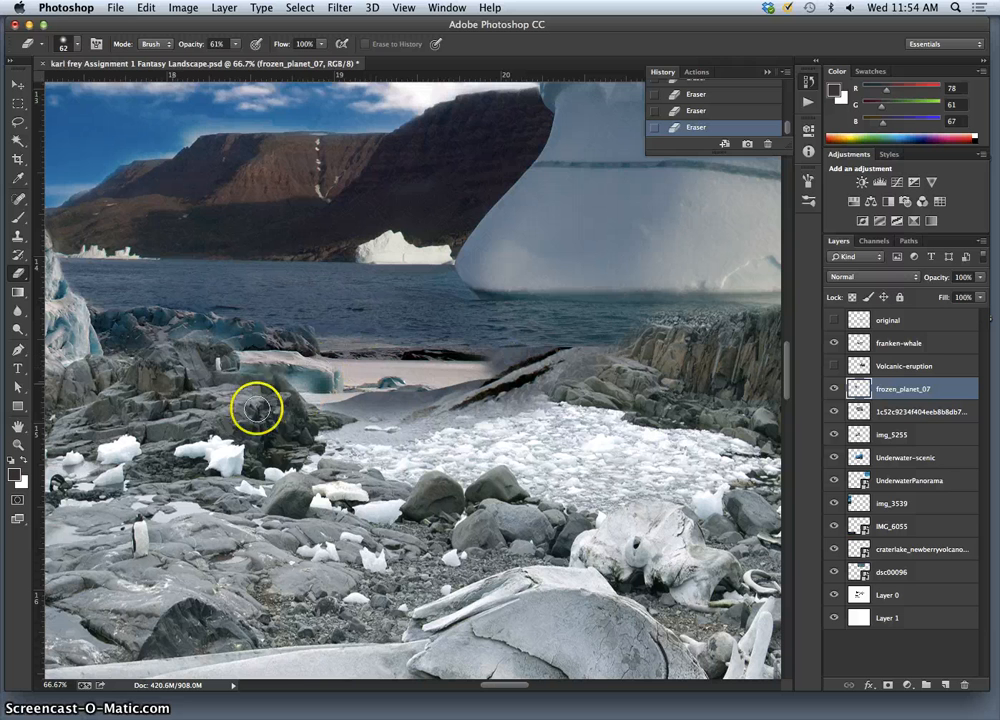
Try erasing the img_5255 layer around the dark diagonal streaks beside the snow bank, and undo the stroke.
{"action": "left_click", "coordinate": [18, 85]}
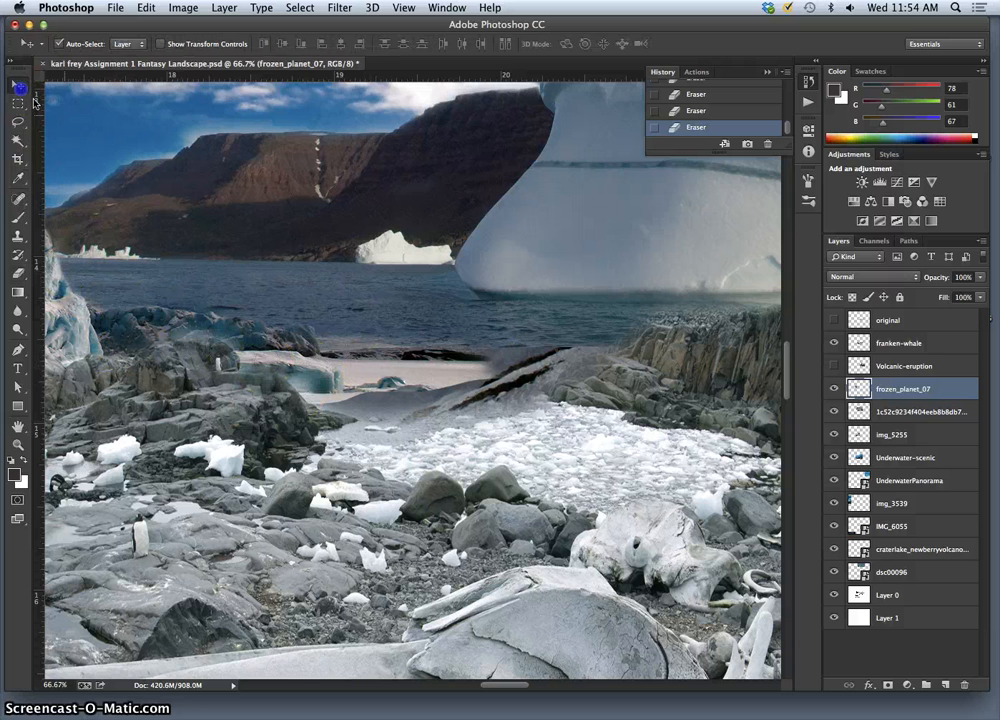
{"action": "left_click", "coordinate": [392, 316]}
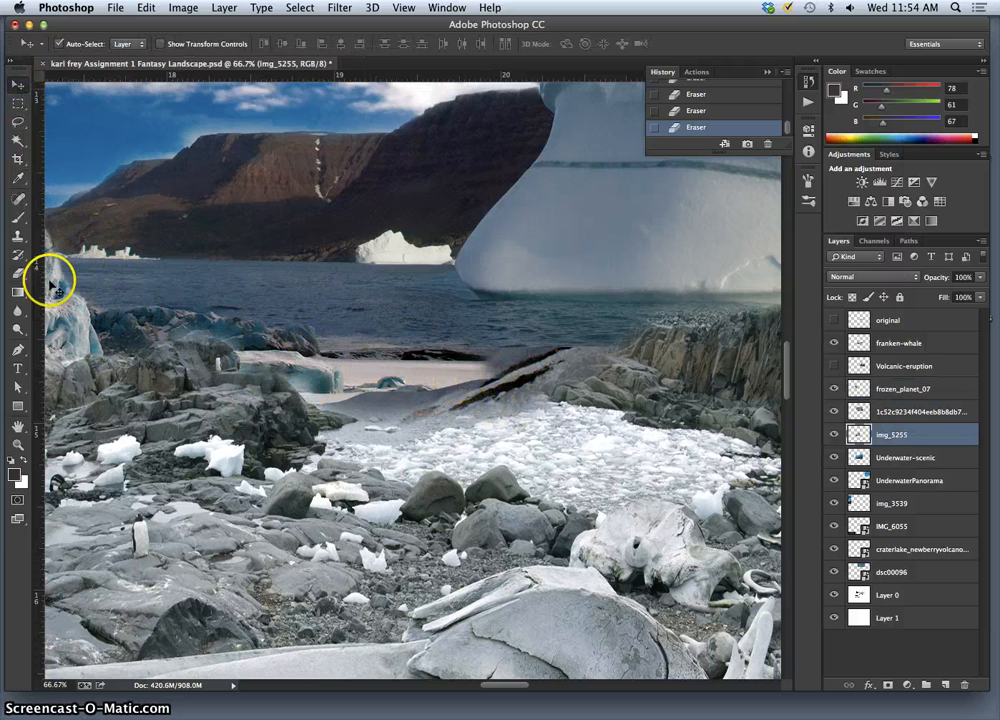
{"action": "left_click", "coordinate": [18, 272]}
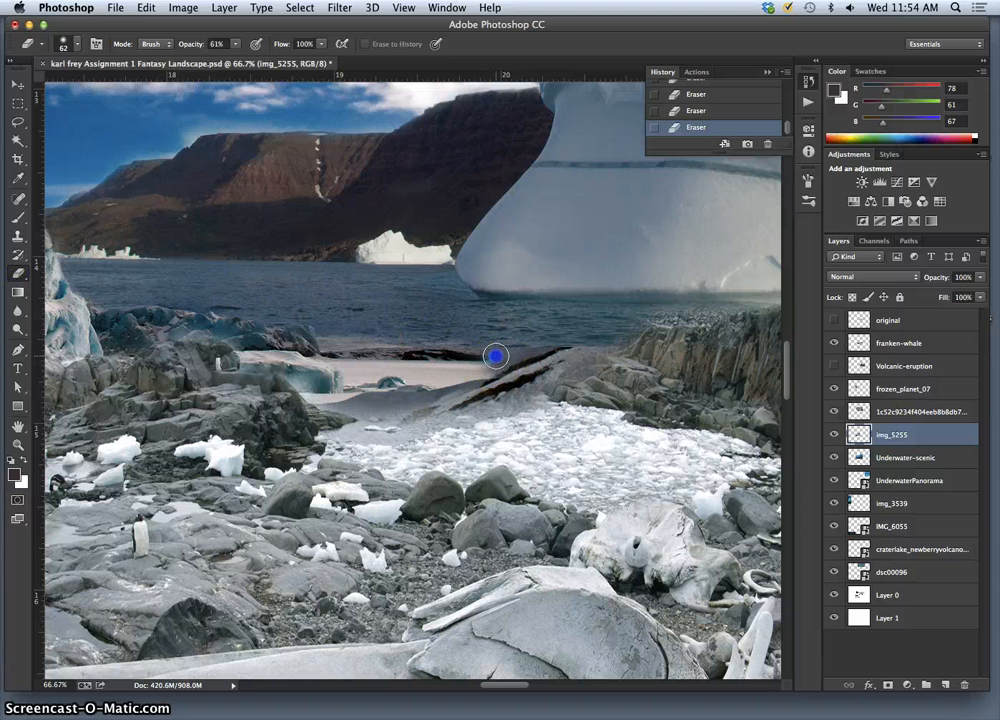
{"action": "mouse_move", "coordinate": [493, 357]}
{"action": "left_mouse_down"}
{"action": "mouse_move", "coordinate": [549, 341]}
{"action": "mouse_move", "coordinate": [495, 347]}
{"action": "mouse_move", "coordinate": [505, 358]}
{"action": "mouse_move", "coordinate": [569, 342]}
{"action": "mouse_move", "coordinate": [568, 369]}
{"action": "mouse_move", "coordinate": [516, 407]}
{"action": "mouse_move", "coordinate": [483, 381]}
{"action": "left_mouse_up"}
{"action": "key", "text": "super+z"}
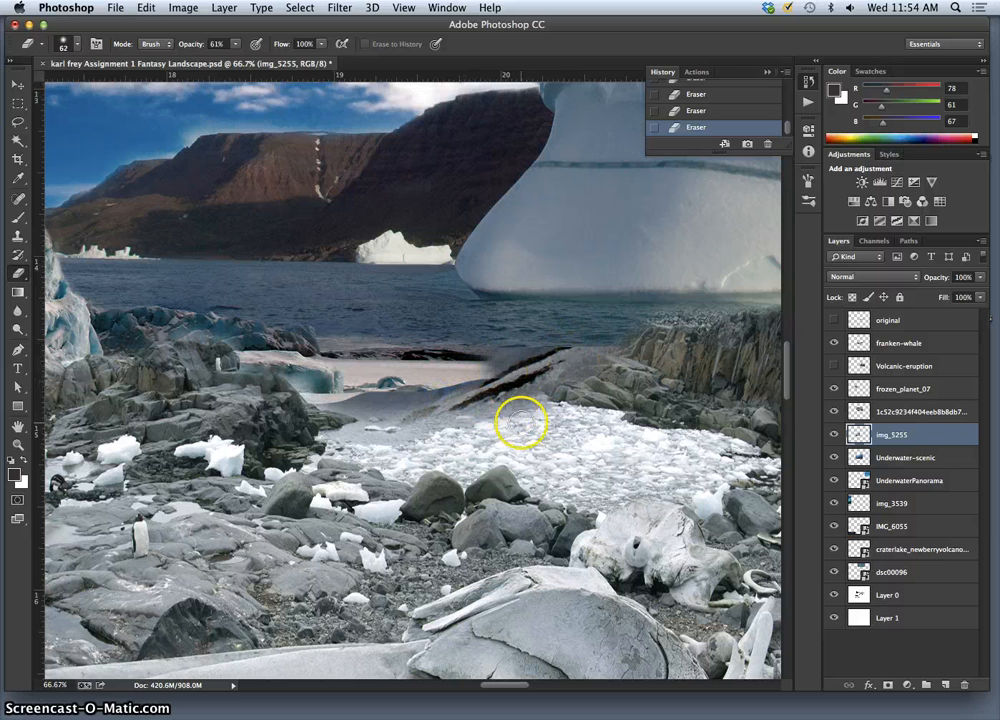
Clone Stamp on the img_5255 layer over the hard edge between the pale snow and the grey slope.
{"action": "left_click", "coordinate": [19, 235]}
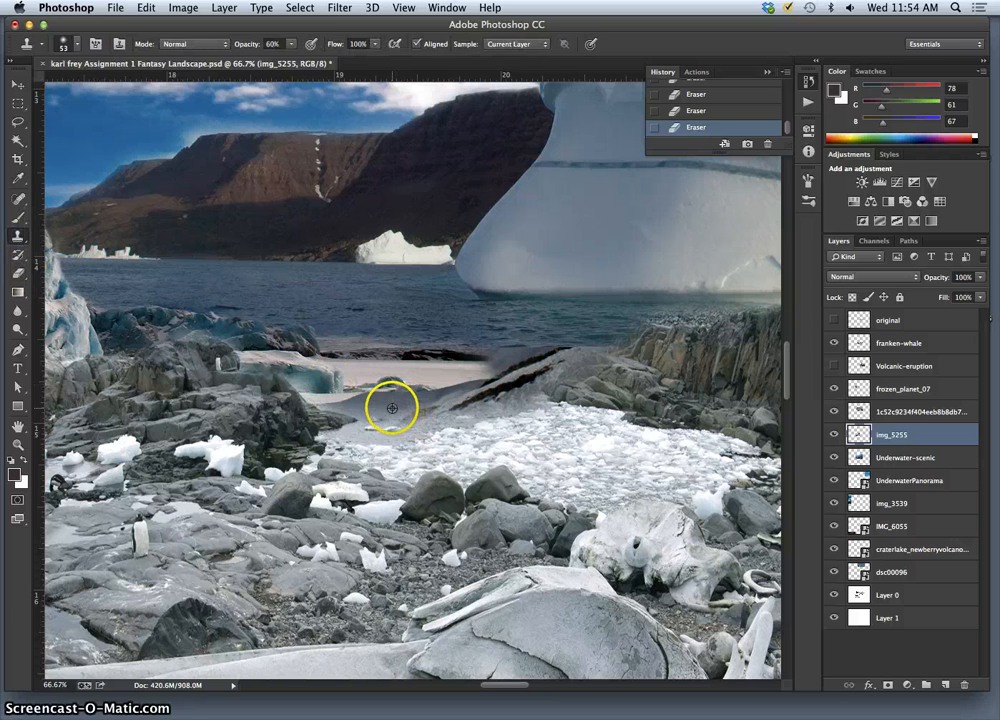
{"action": "left_click", "coordinate": [349, 396]}
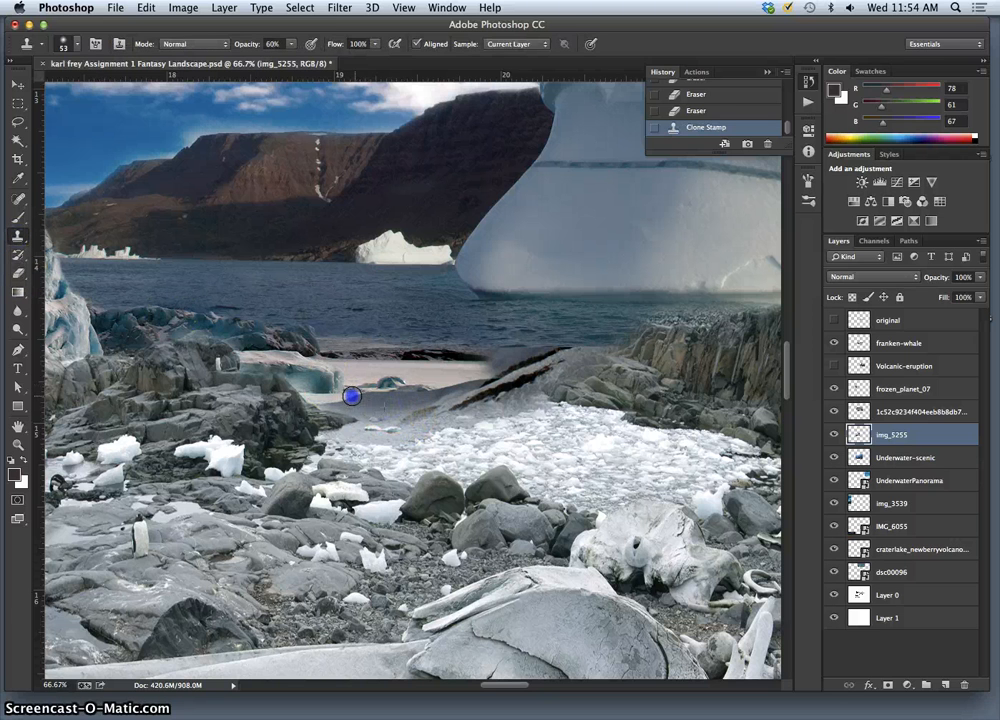
{"action": "left_click", "coordinate": [351, 399]}
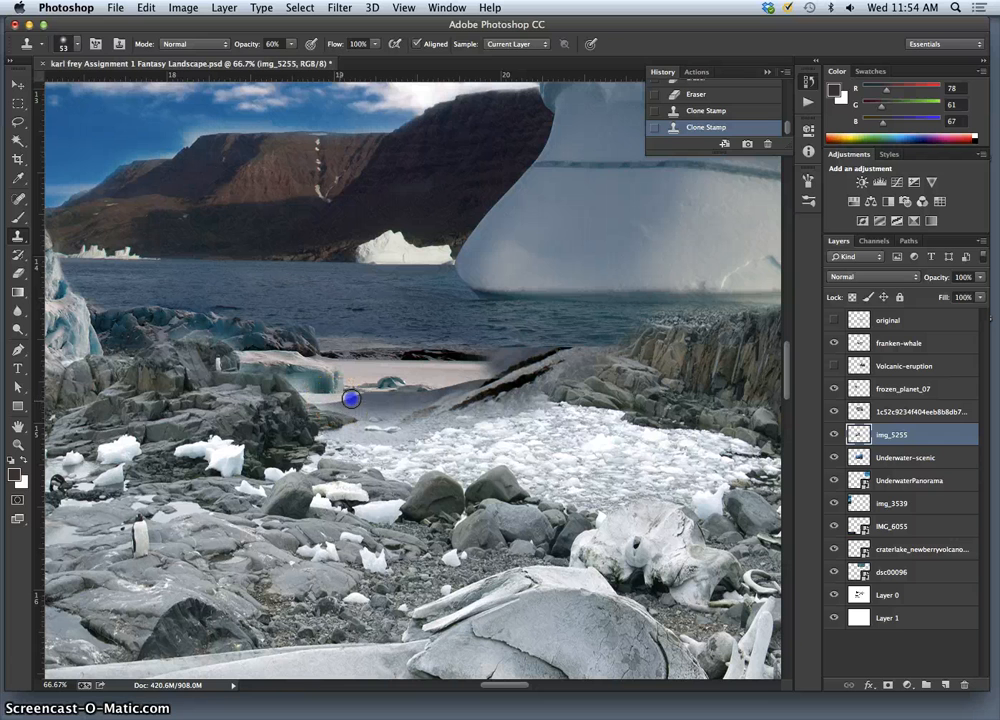
Select the frozen_planet_07 layer and clone its pale snow across the seam with the dark diagonal streaks.
{"action": "left_click", "coordinate": [17, 85]}
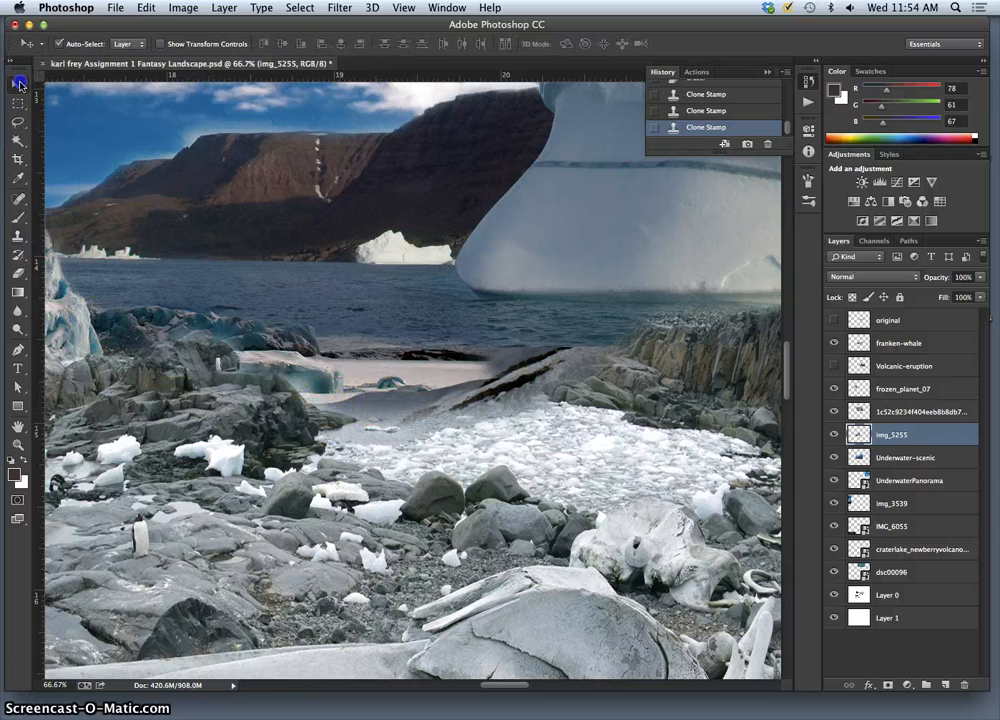
{"action": "left_click", "coordinate": [350, 372]}
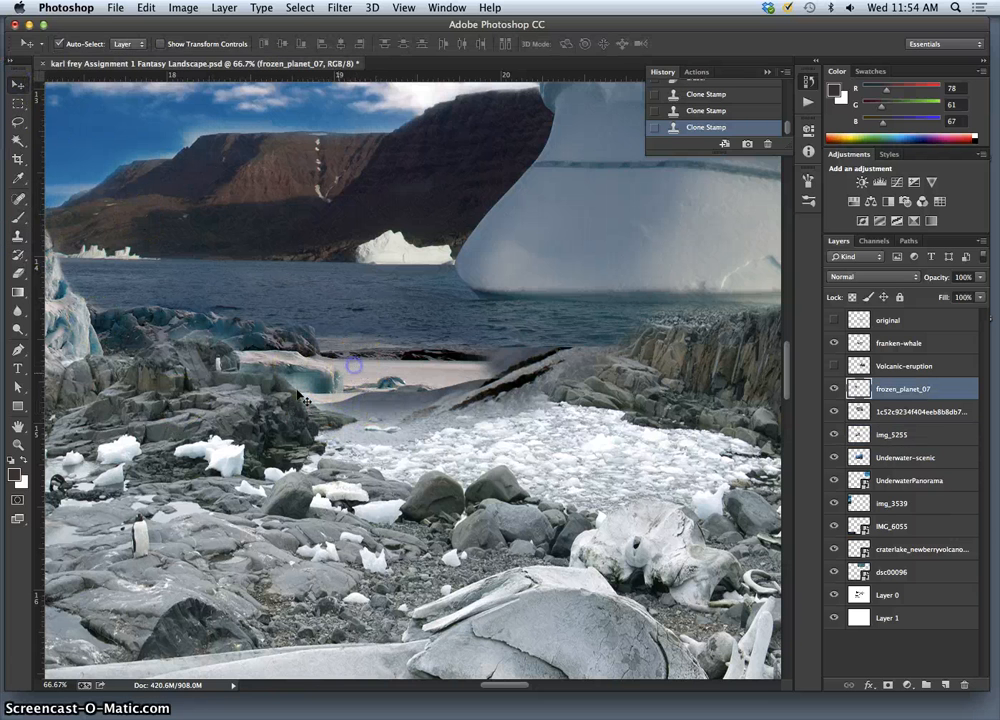
{"action": "left_click", "coordinate": [17, 235]}
{"action": "left_click", "coordinate": [484, 376], "text": "alt"}
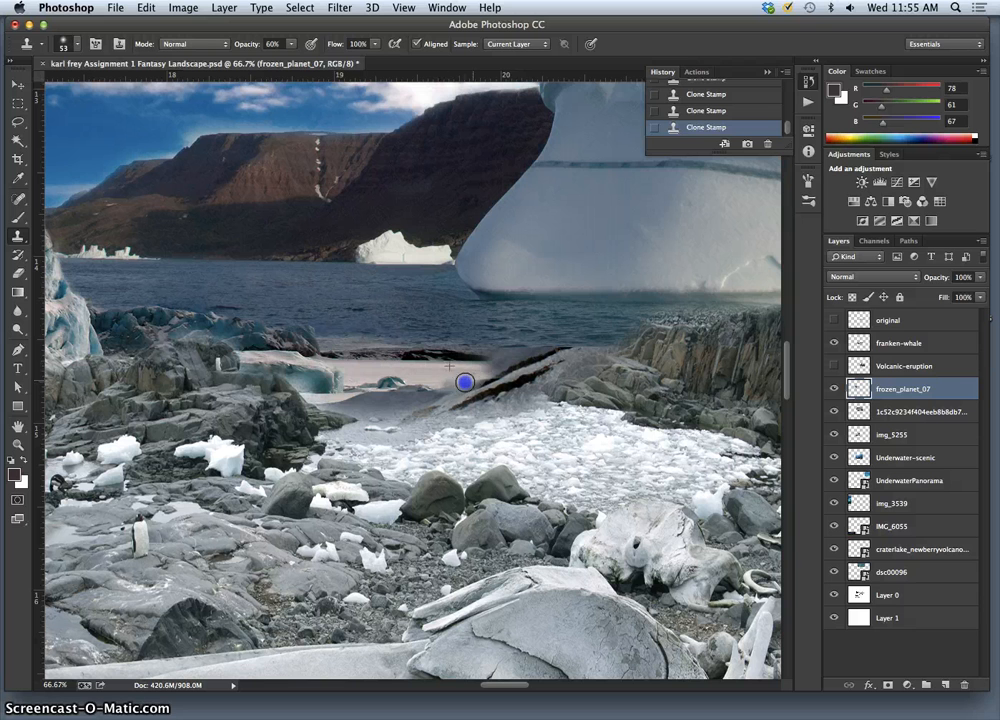
{"action": "mouse_move", "coordinate": [477, 387]}
{"action": "left_mouse_down"}
{"action": "mouse_move", "coordinate": [440, 410]}
{"action": "mouse_move", "coordinate": [446, 377]}
{"action": "mouse_move", "coordinate": [509, 360]}
{"action": "left_mouse_up"}
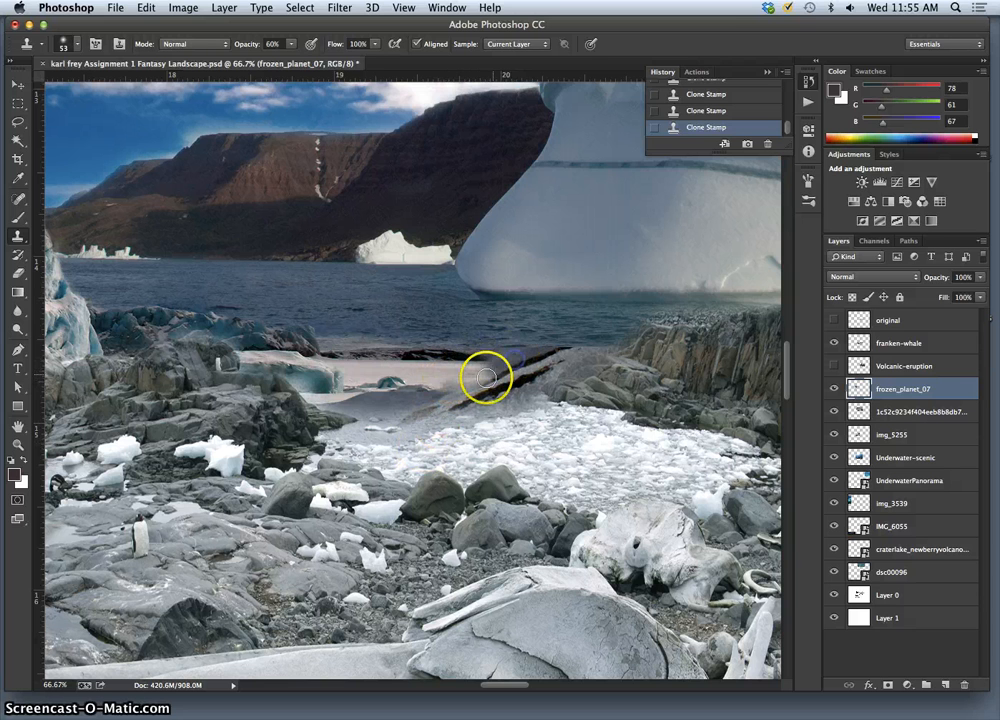
Identify the layers around the grey snow slope, toggling the visibility of img_5255 to examine what it covers.
{"action": "left_click", "coordinate": [18, 85]}
{"action": "left_click", "coordinate": [365, 368]}
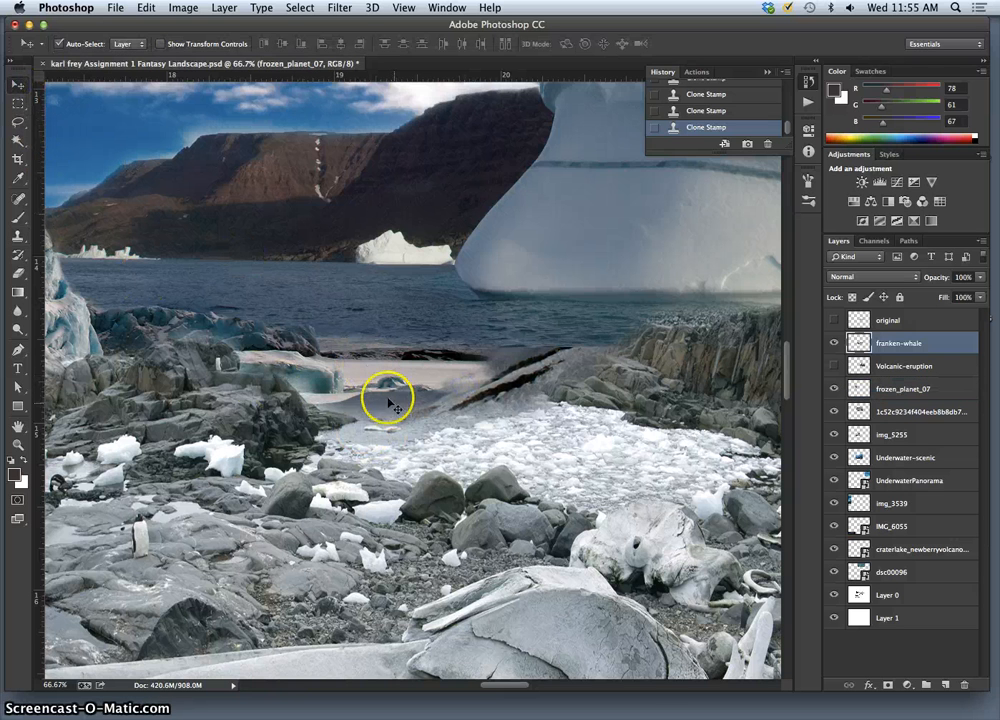
{"action": "left_click", "coordinate": [18, 196]}
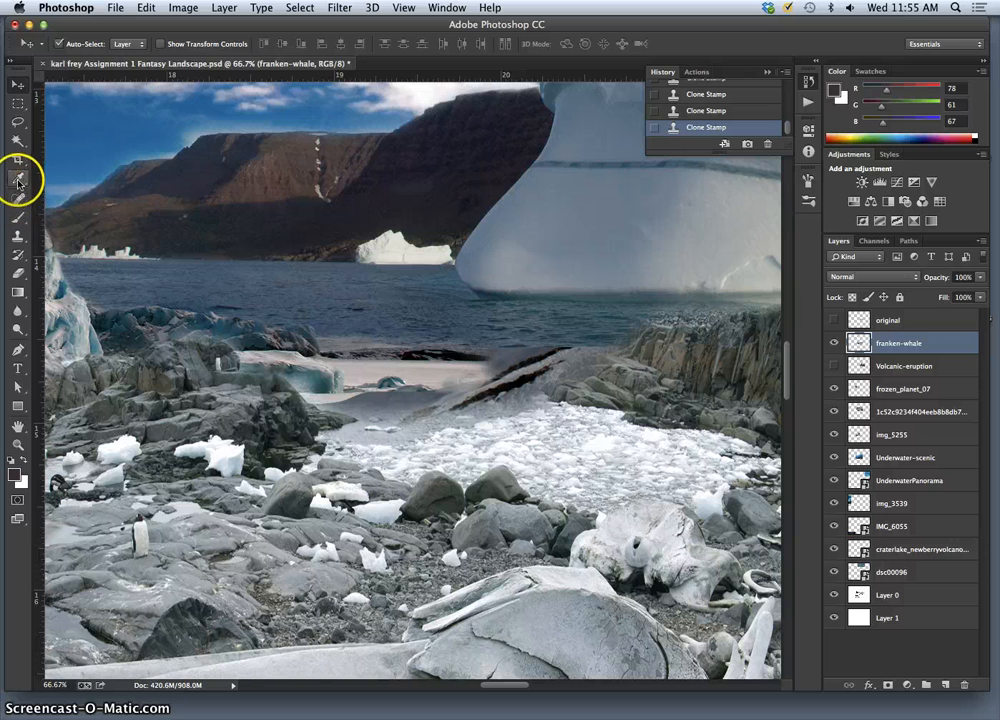
{"action": "left_click", "coordinate": [19, 239]}
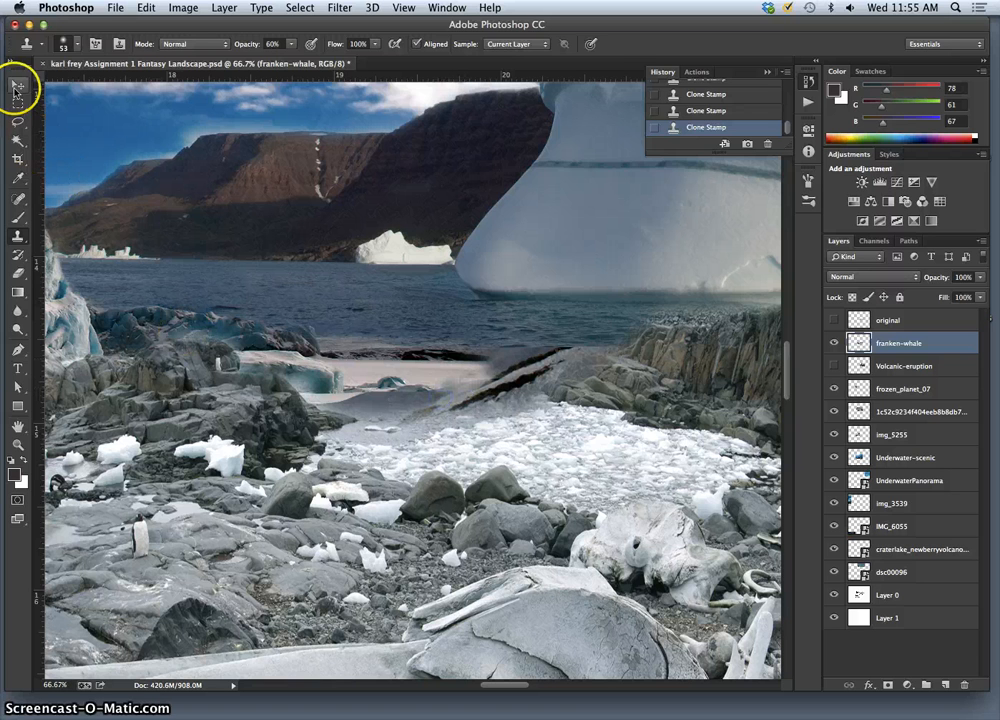
{"action": "left_click", "coordinate": [18, 86]}
{"action": "left_click", "coordinate": [381, 400]}
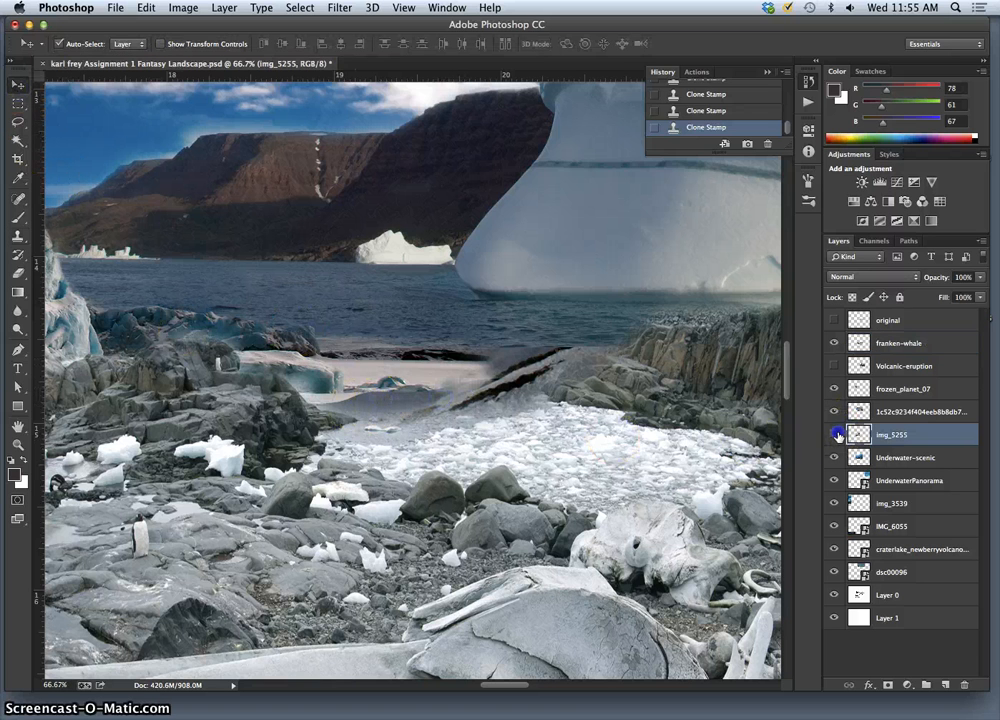
{"action": "left_click", "coordinate": [835, 434]}
{"action": "left_click", "coordinate": [835, 434]}
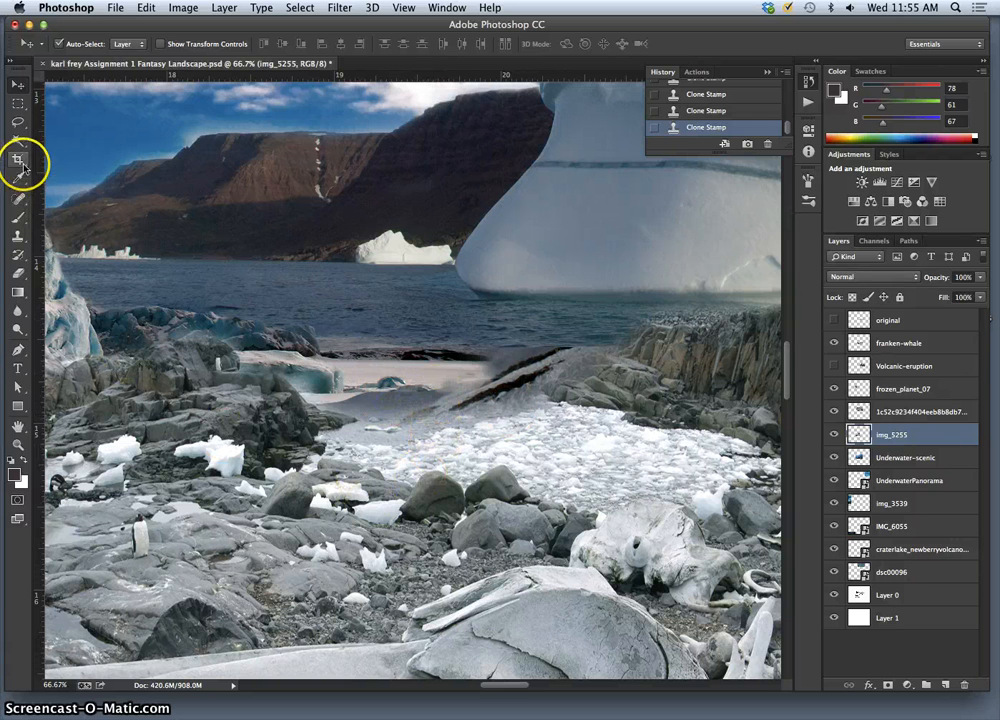
Select the franken-whale layer and Clone Stamp over the hard edges in the grey snow strip between the dark rocks and the diagonal streaks.
{"action": "left_click", "coordinate": [905, 345]}
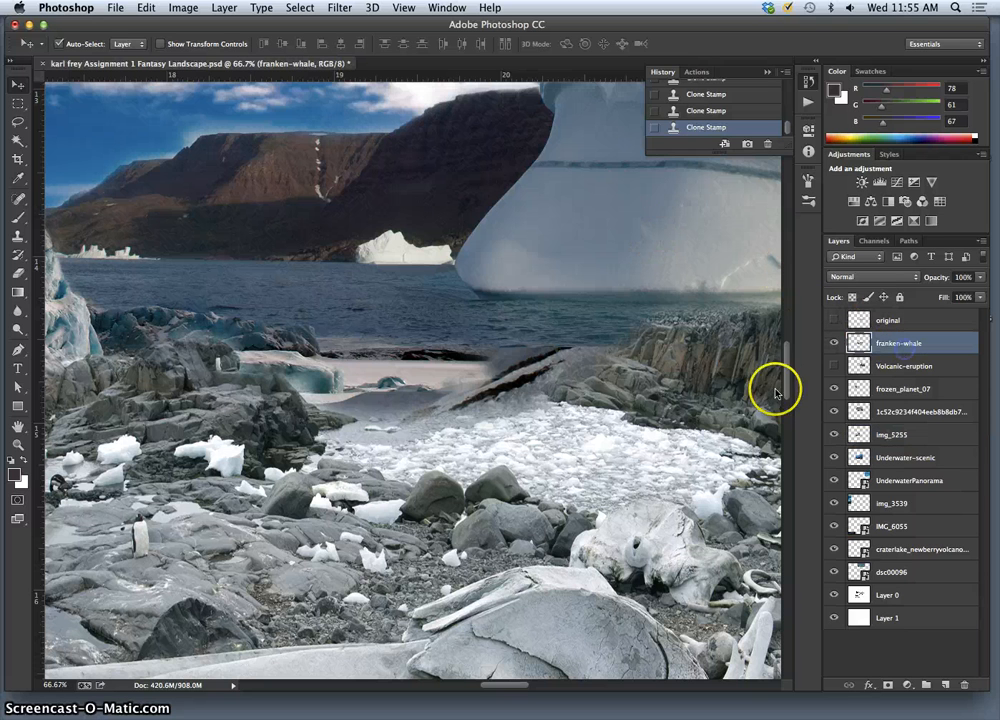
{"action": "left_click", "coordinate": [17, 236]}
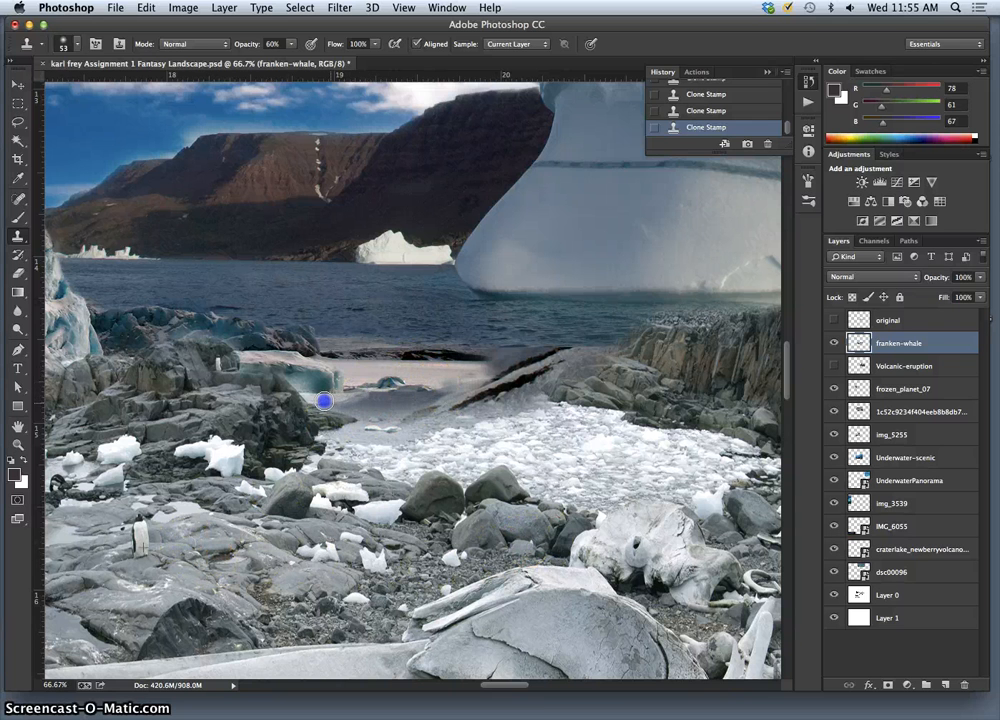
{"action": "left_click", "coordinate": [374, 395]}
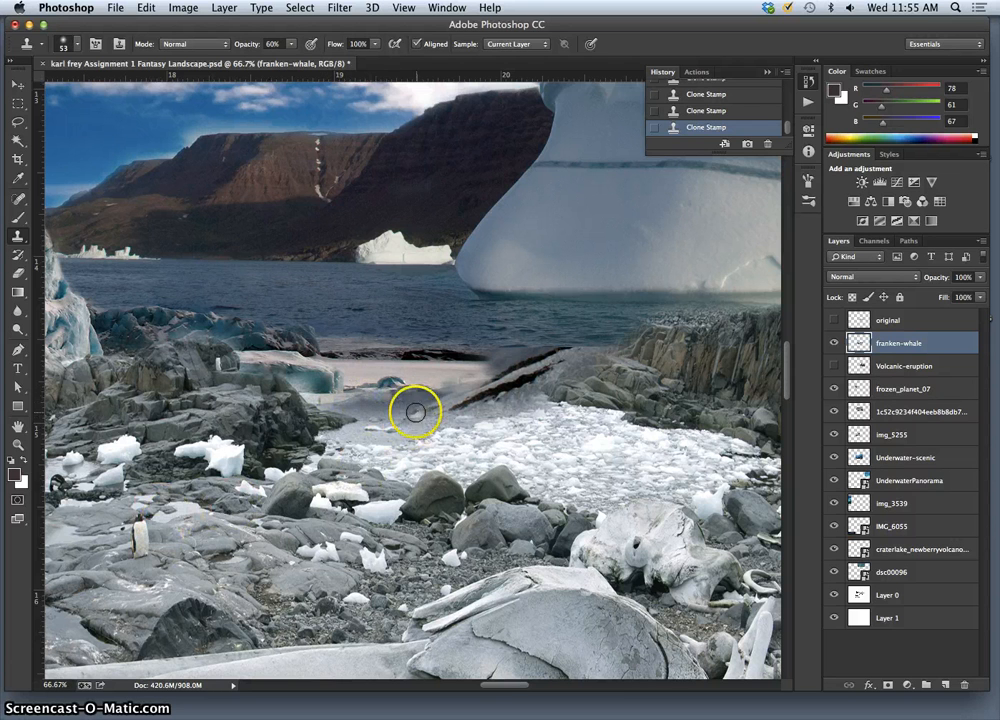
{"action": "left_click_drag", "start_coordinate": [326, 400], "coordinate": [346, 405]}
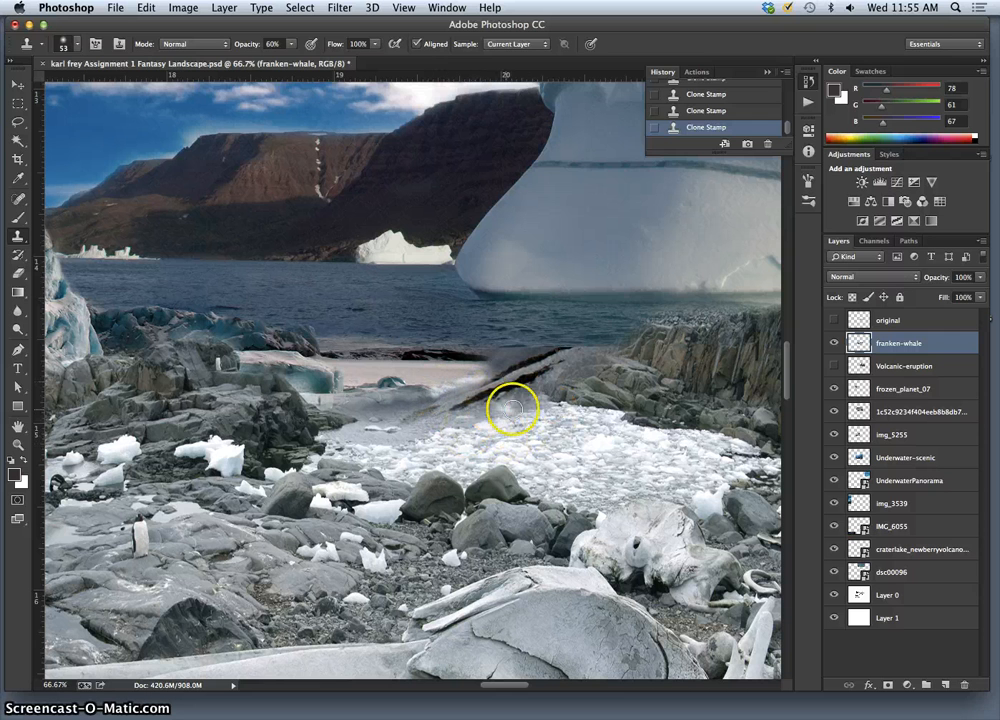
{"action": "mouse_move", "coordinate": [443, 401]}
{"action": "left_mouse_down"}
{"action": "mouse_move", "coordinate": [435, 391]}
{"action": "mouse_move", "coordinate": [452, 384]}
{"action": "left_mouse_up"}
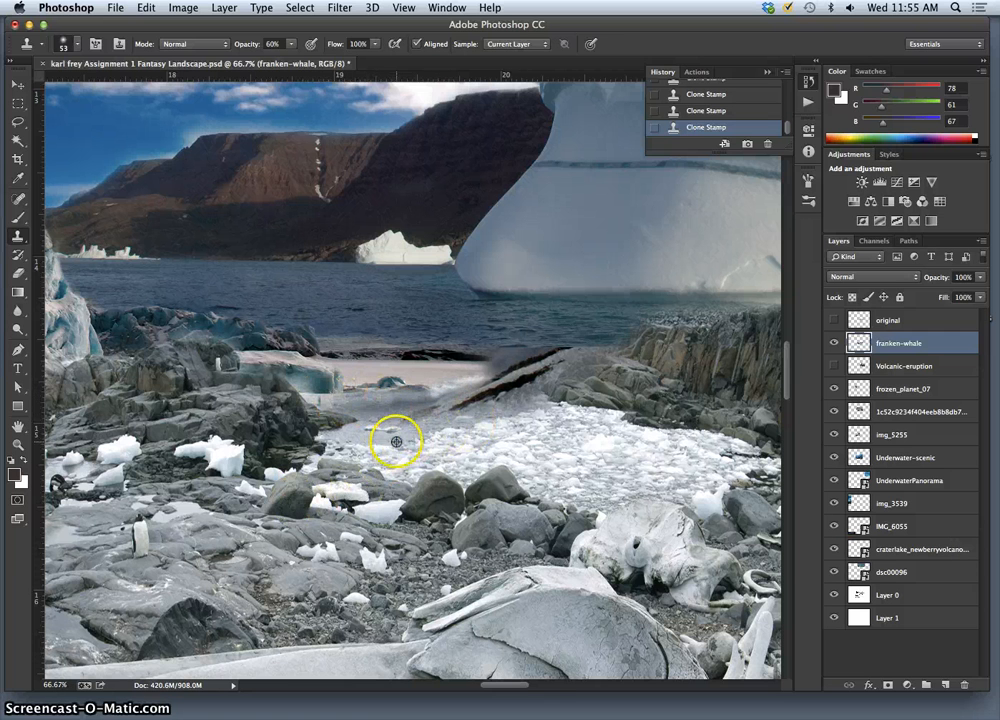
{"action": "left_click_drag", "start_coordinate": [335, 408], "coordinate": [314, 400]}
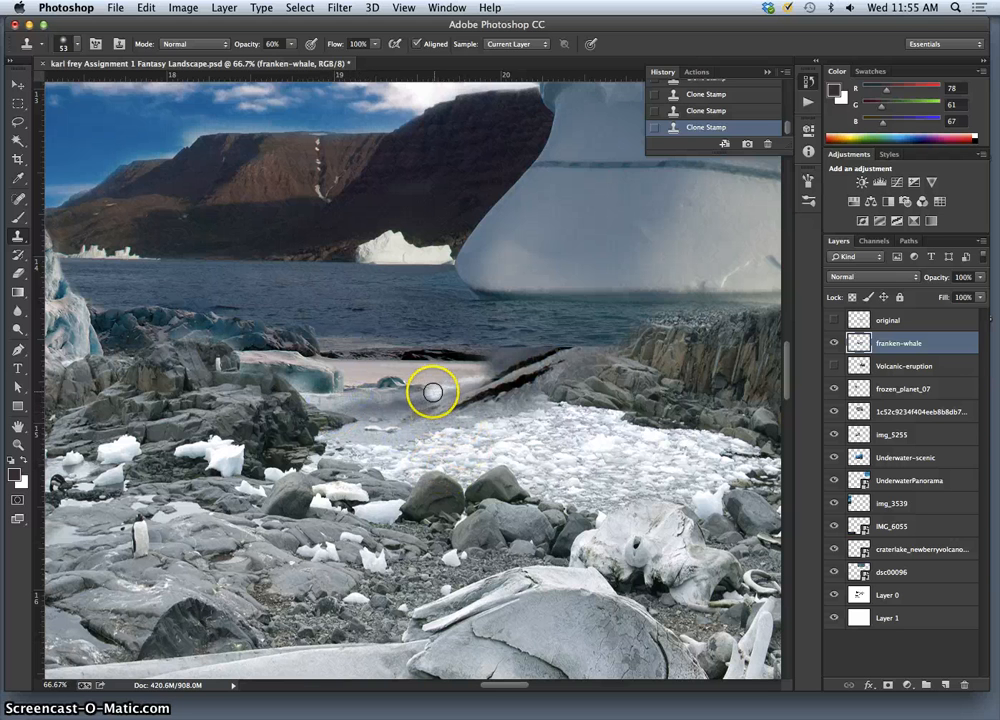
Clone Stamp on the franken-whale layer where the pale snow and dark shoreline meet the diagonal streaks.
{"action": "left_click_drag", "start_coordinate": [424, 401], "coordinate": [445, 386]}
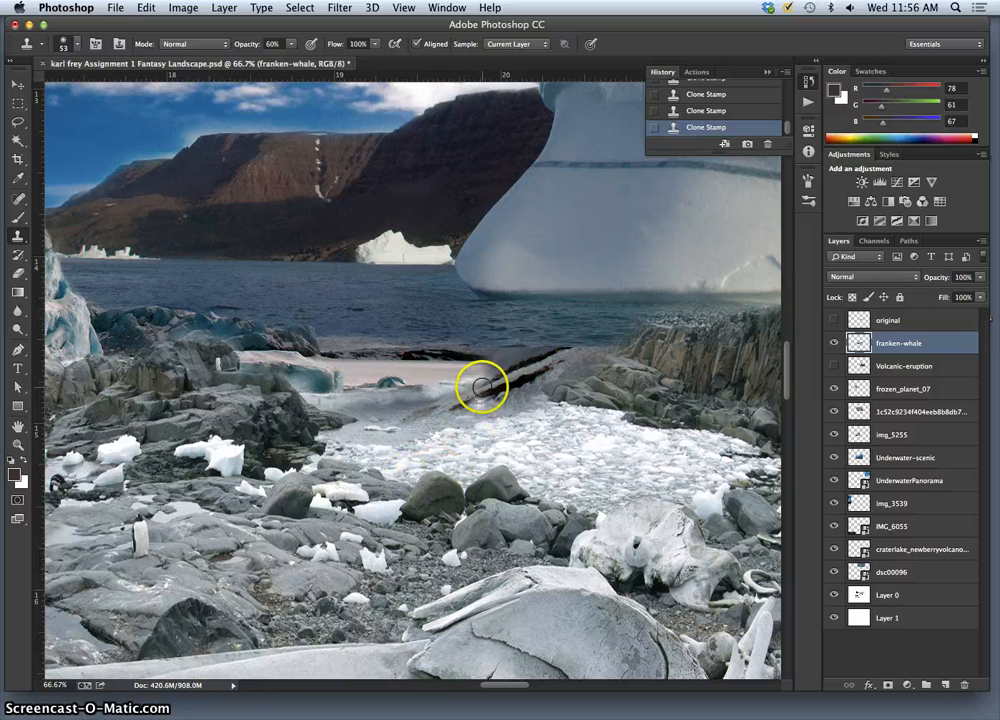
{"action": "left_click_drag", "start_coordinate": [388, 446], "coordinate": [350, 437]}
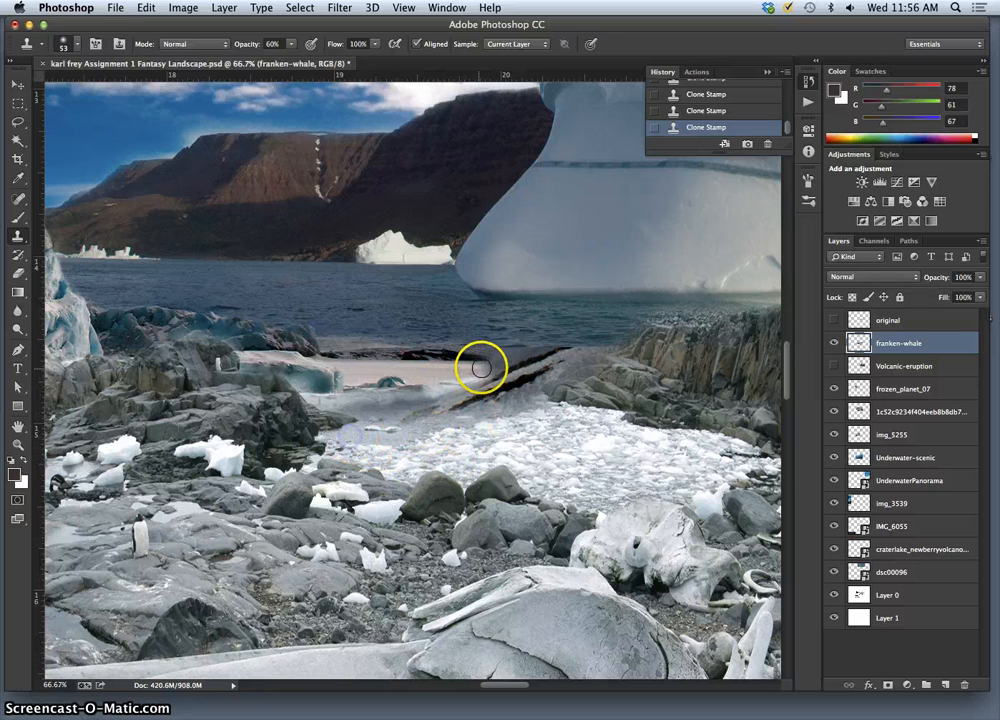
{"action": "left_click_drag", "start_coordinate": [480, 363], "coordinate": [503, 366]}
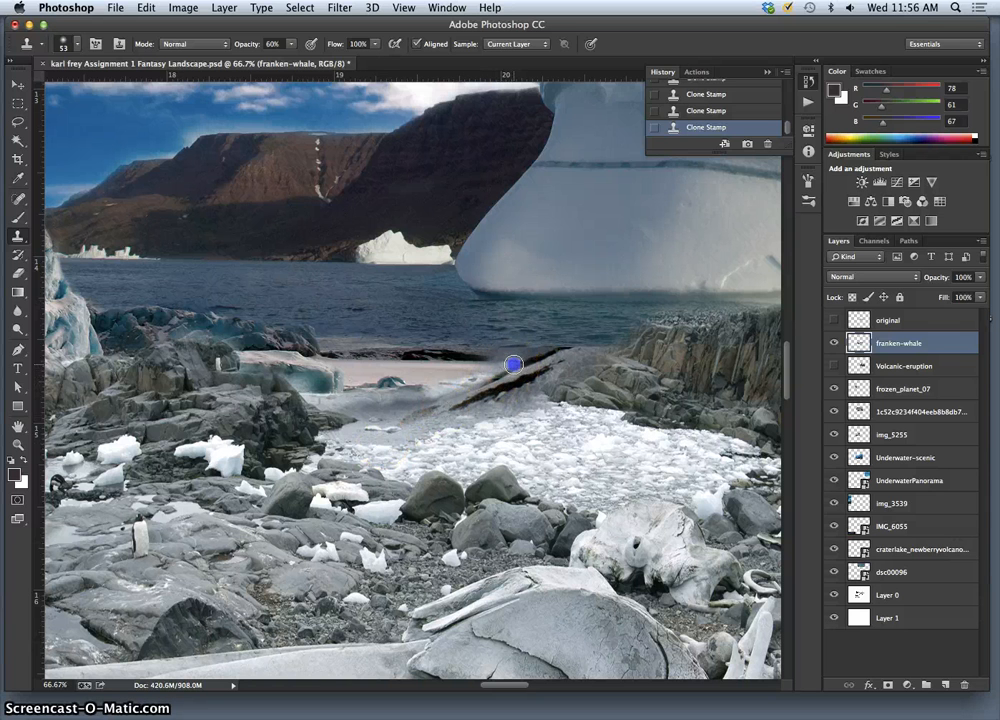
{"action": "left_click_drag", "start_coordinate": [511, 364], "coordinate": [506, 362]}
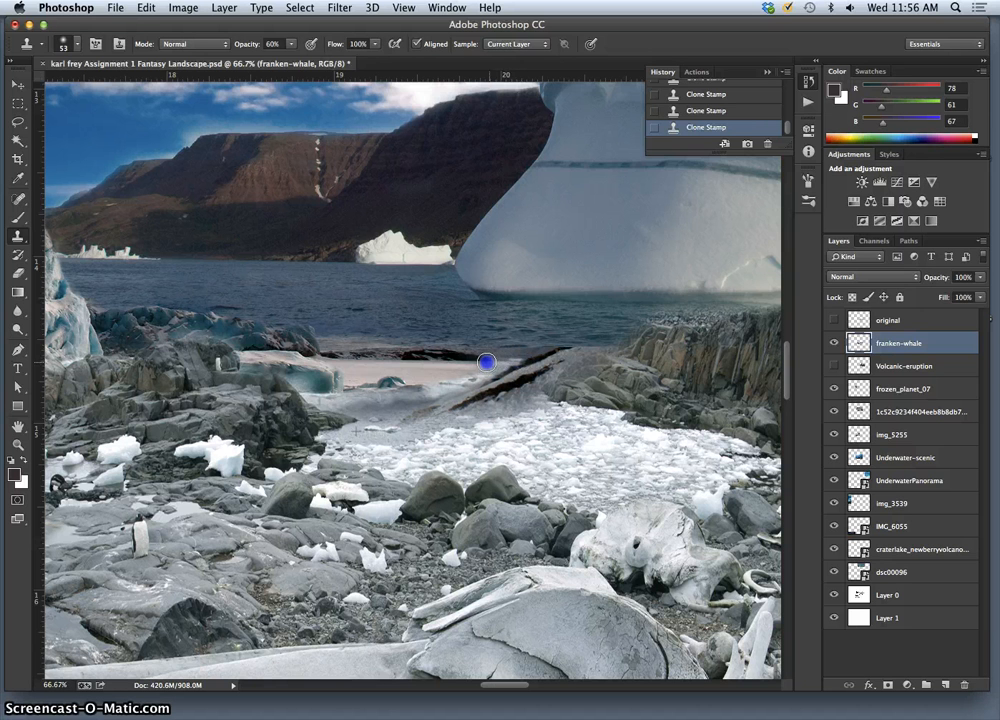
{"action": "left_click", "coordinate": [527, 351], "text": "alt"}
Erase the franken-whale layer along the snow edge beside the diagonal streaks, setting the Eraser opacity to 28%.
{"action": "left_click", "coordinate": [17, 273]}
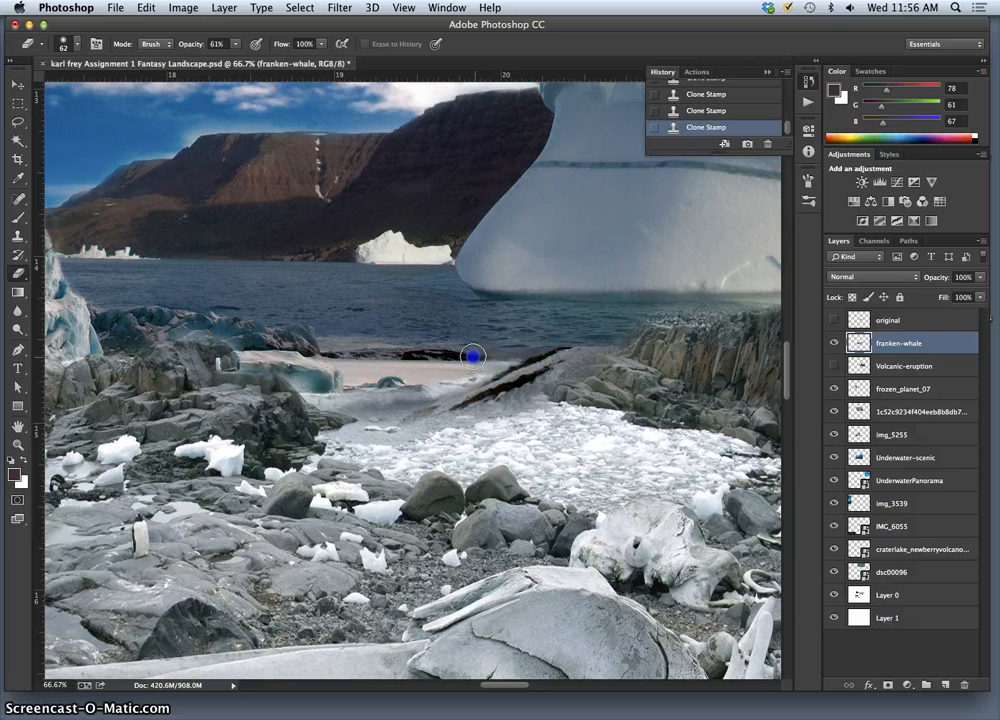
{"action": "left_click", "coordinate": [234, 44]}
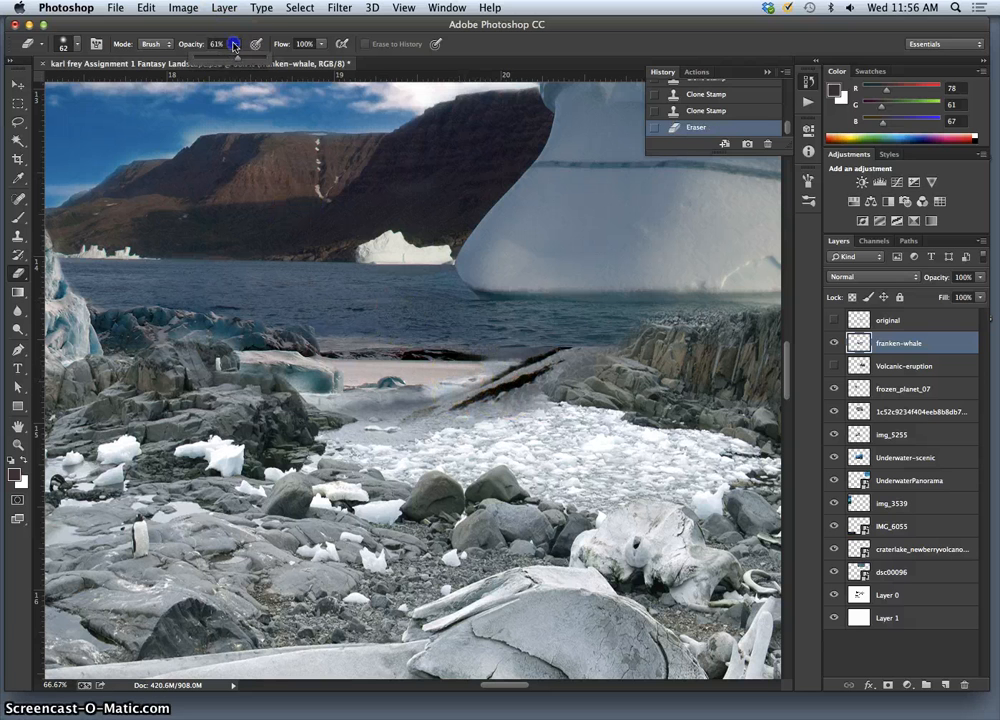
{"action": "left_click", "coordinate": [470, 379]}
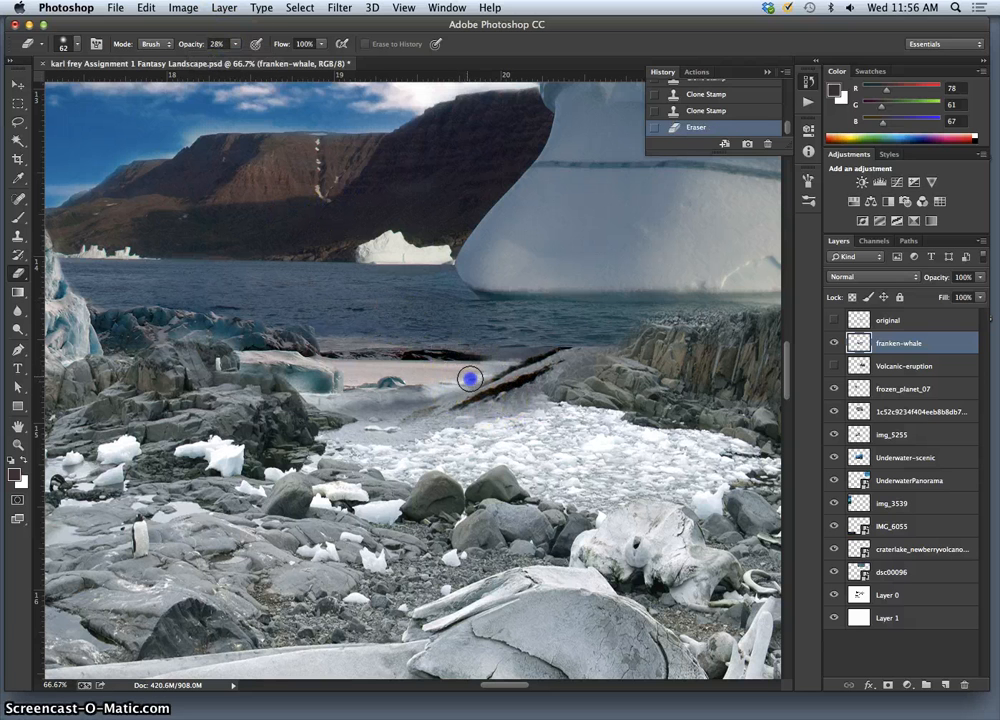
{"action": "left_click", "coordinate": [480, 373]}
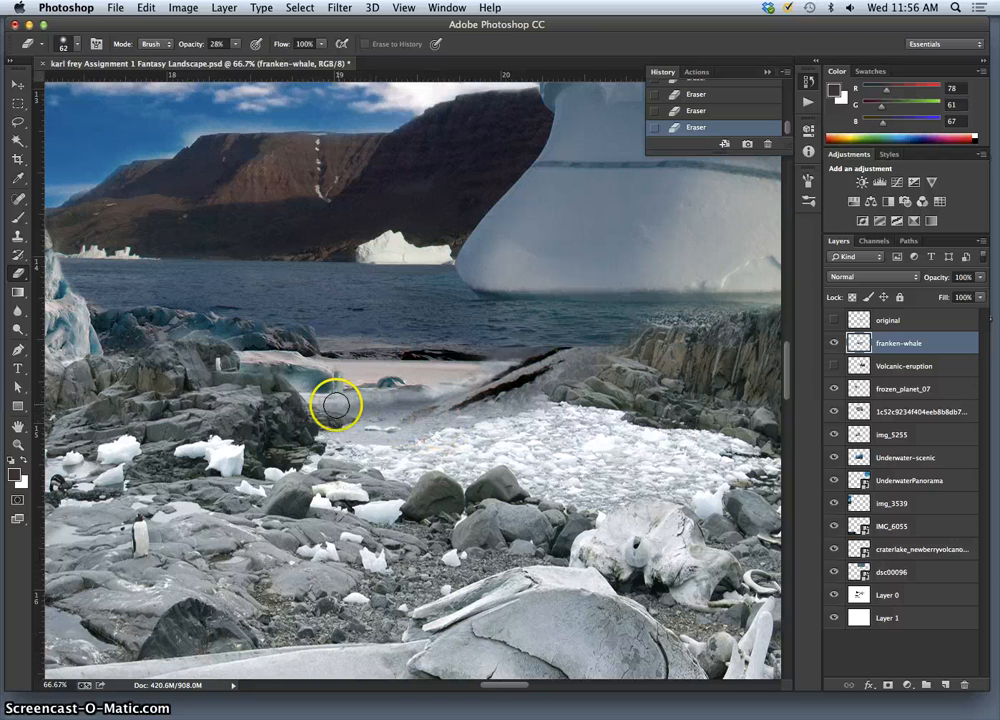
Lasso the standing penguin on the grey rocks and remove it with a Content-Aware fill at 100% opacity, leaving nothing selected.
{"action": "mouse_move", "coordinate": [306, 520]}
{"action": "left_mouse_down"}
{"action": "mouse_move", "coordinate": [450, 472]}
{"action": "mouse_move", "coordinate": [537, 427]}
{"action": "left_mouse_up"}
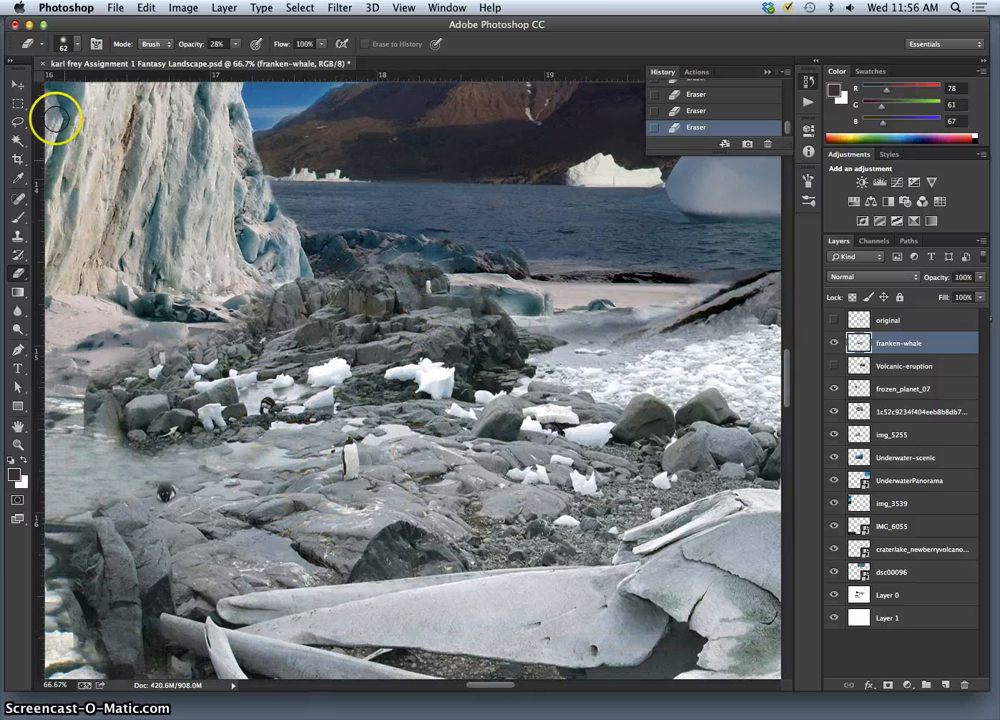
{"action": "left_click", "coordinate": [24, 127]}
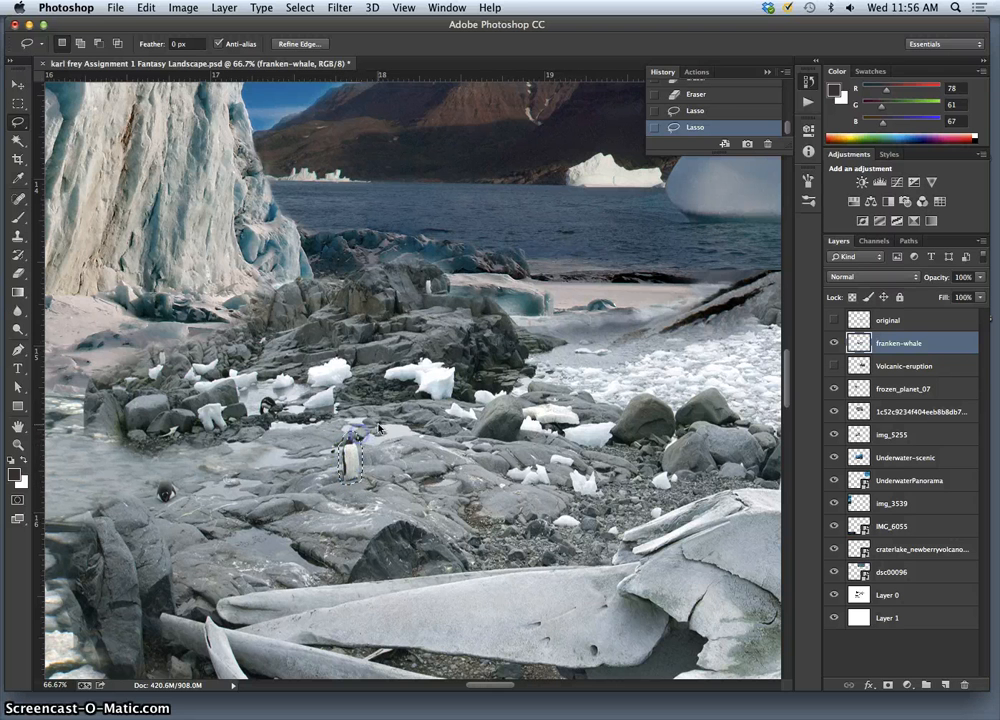
{"action": "left_click", "coordinate": [834, 341]}
{"action": "left_click", "coordinate": [835, 346]}
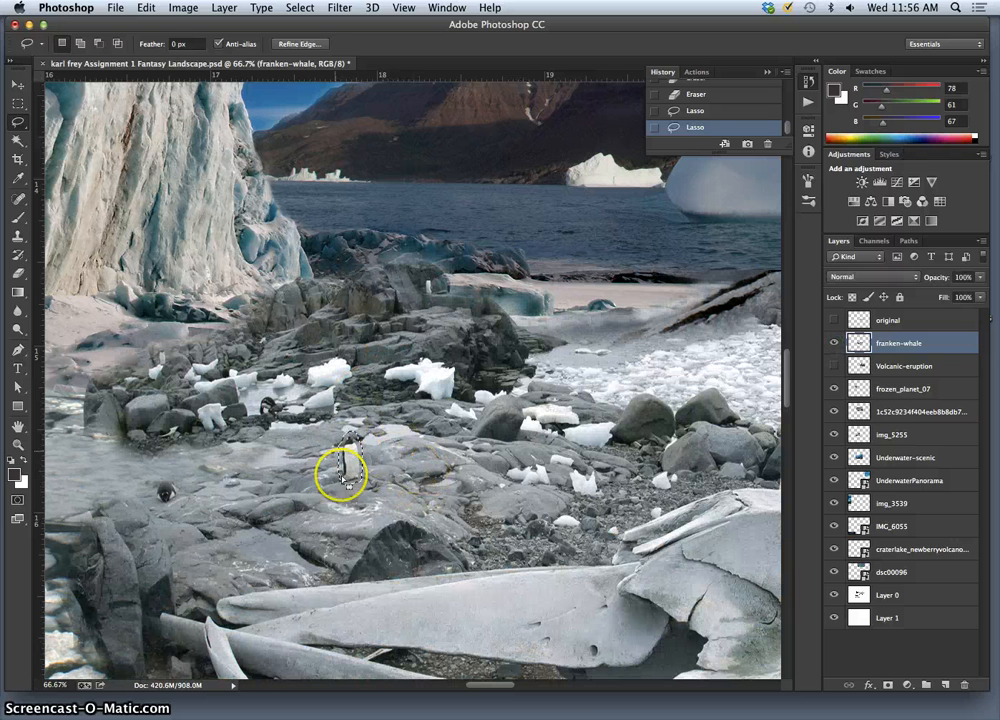
{"action": "left_click", "coordinate": [146, 8]}
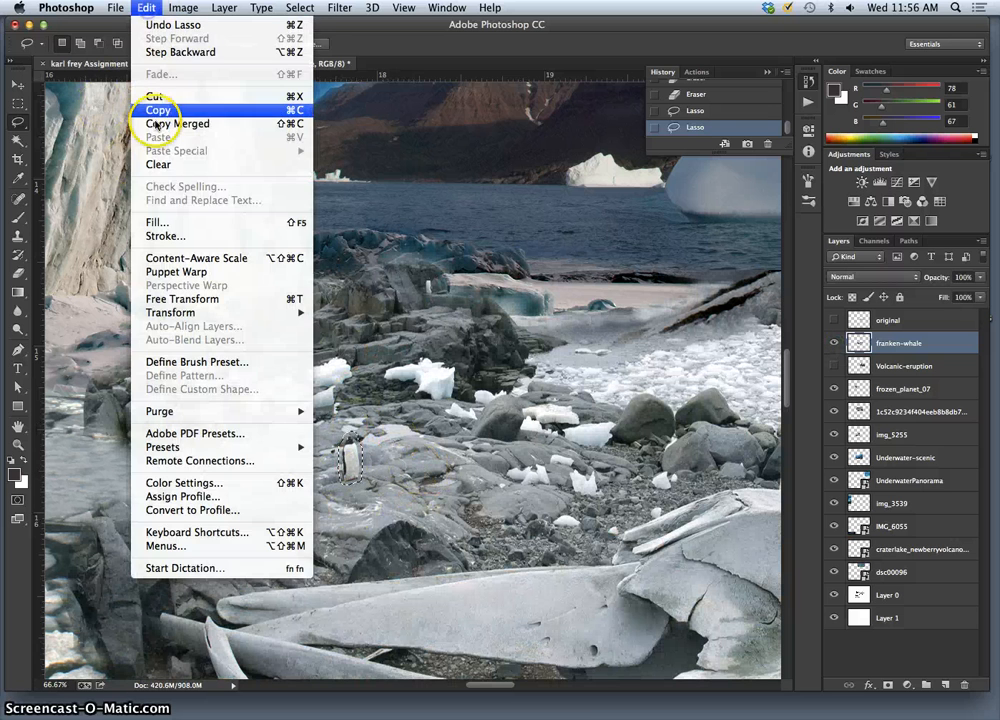
{"action": "left_click", "coordinate": [150, 223]}
{"action": "left_click", "coordinate": [649, 338]}
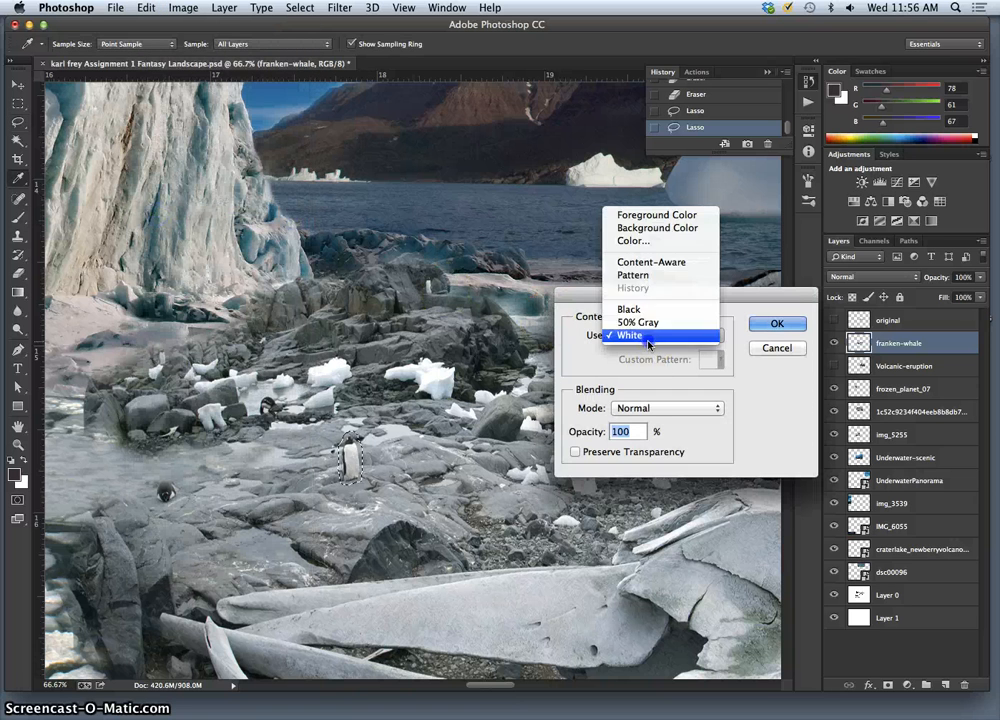
{"action": "left_click", "coordinate": [640, 263]}
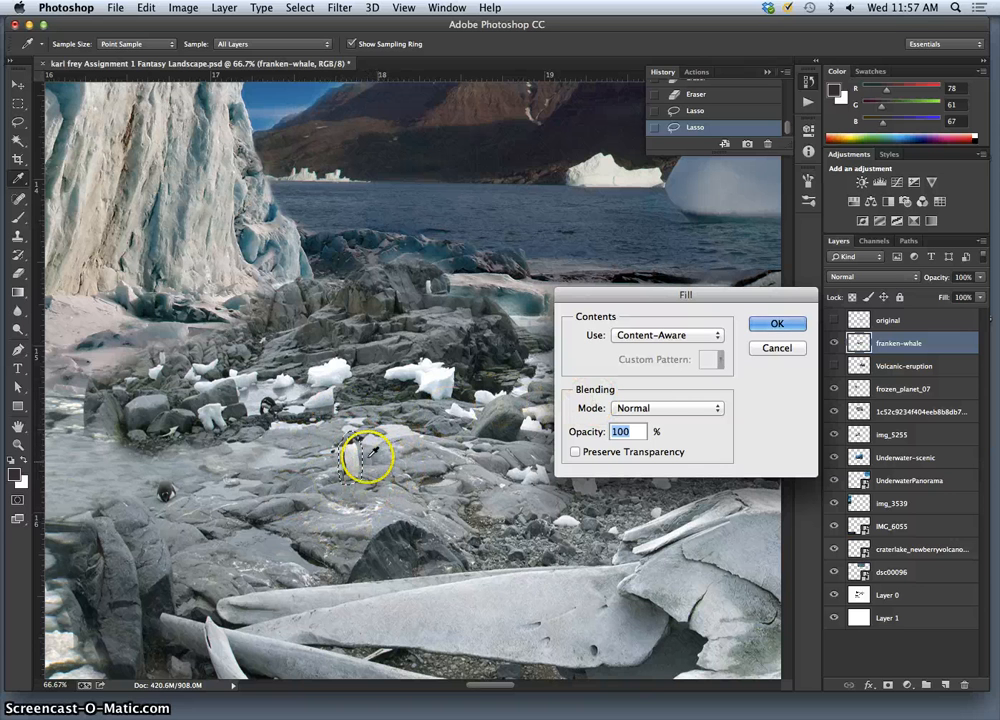
{"action": "left_click", "coordinate": [773, 325]}
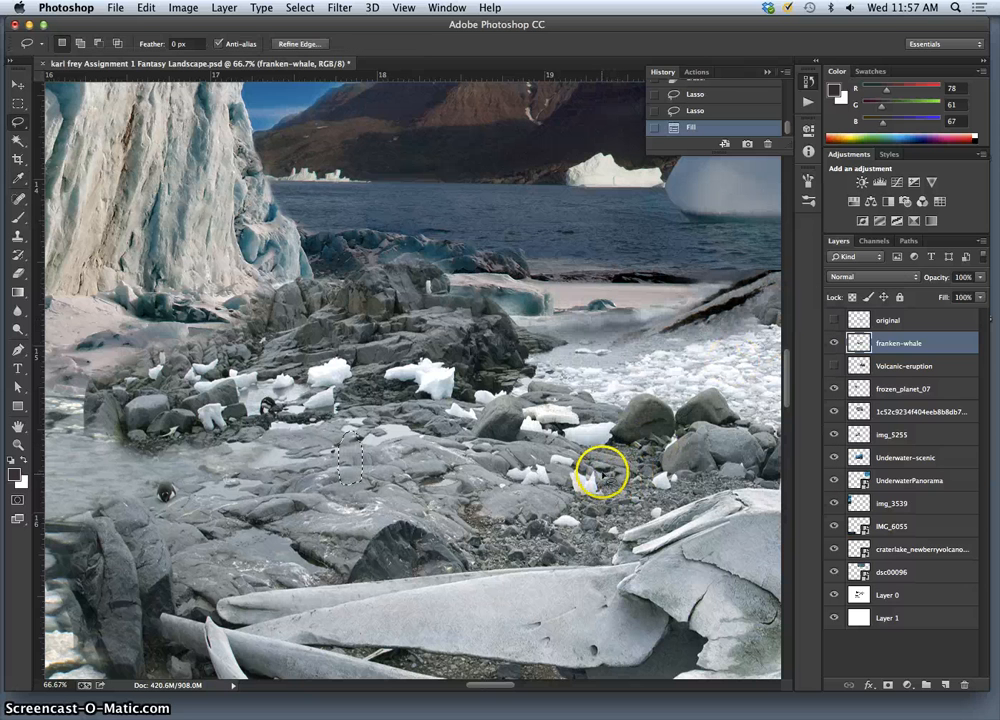
{"action": "key", "text": "ctrl+d"}
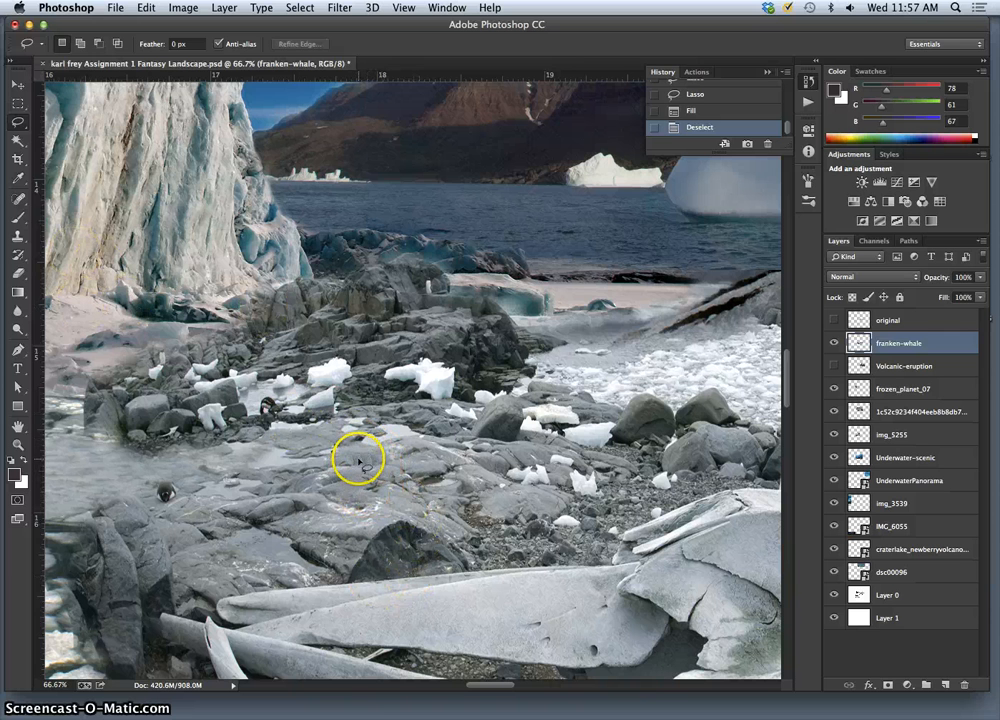
Clone clean rock texture over the repeated crack pattern left where the standing penguin was filled.
{"action": "key", "text": "super+plus"}
{"action": "key", "text": "super+plus"}
{"action": "key", "text": "super+plus"}
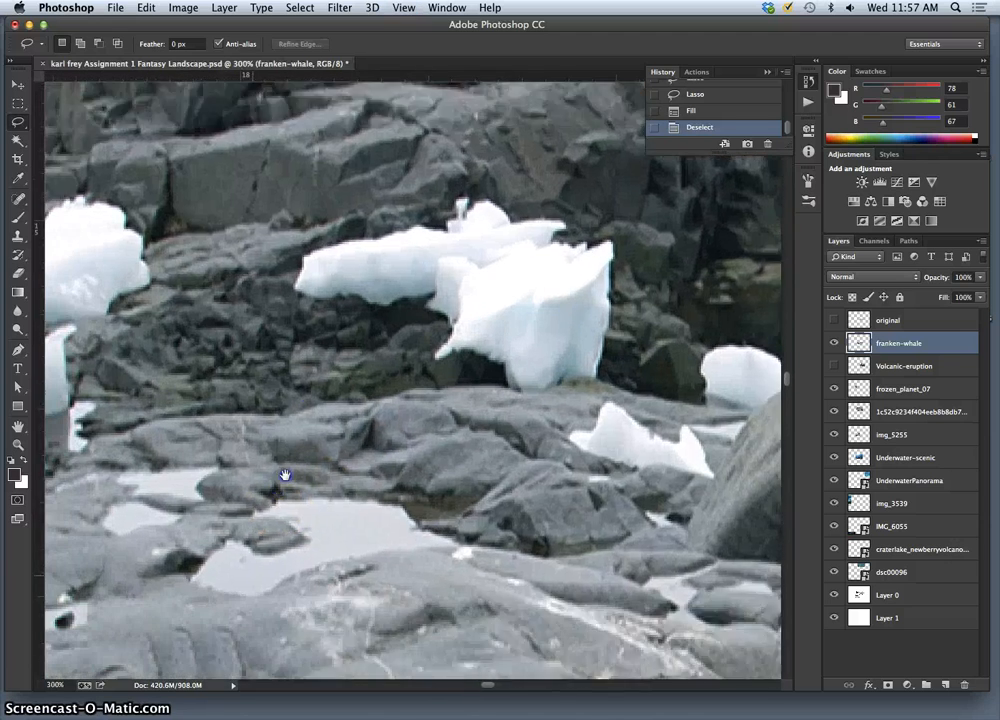
{"action": "left_click_drag", "start_coordinate": [285, 475], "coordinate": [332, 328]}
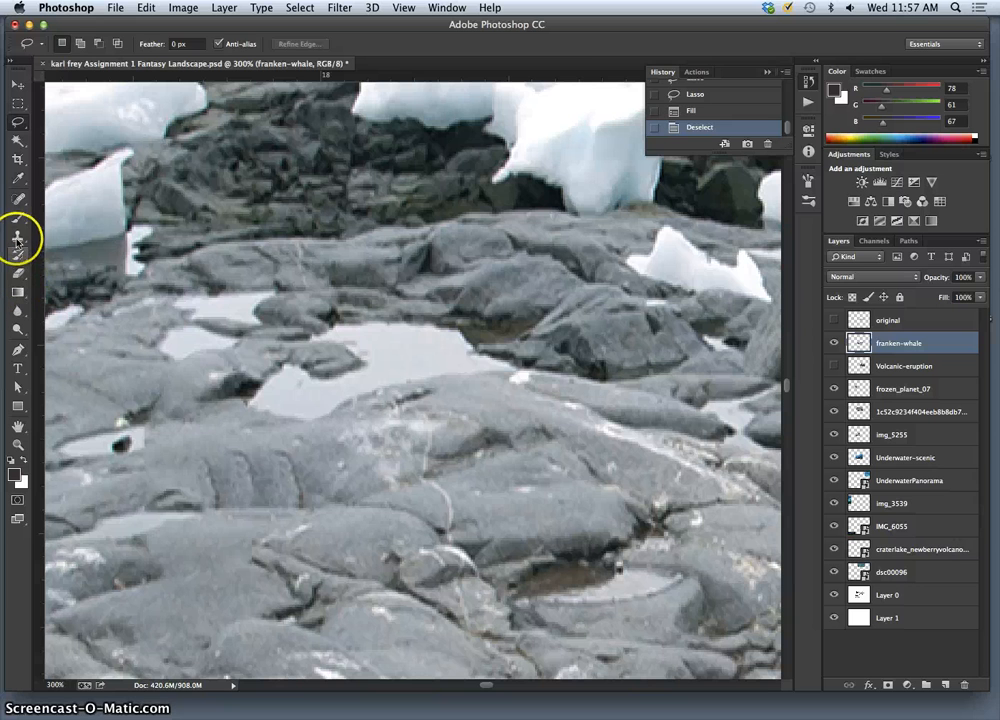
{"action": "left_click", "coordinate": [18, 237]}
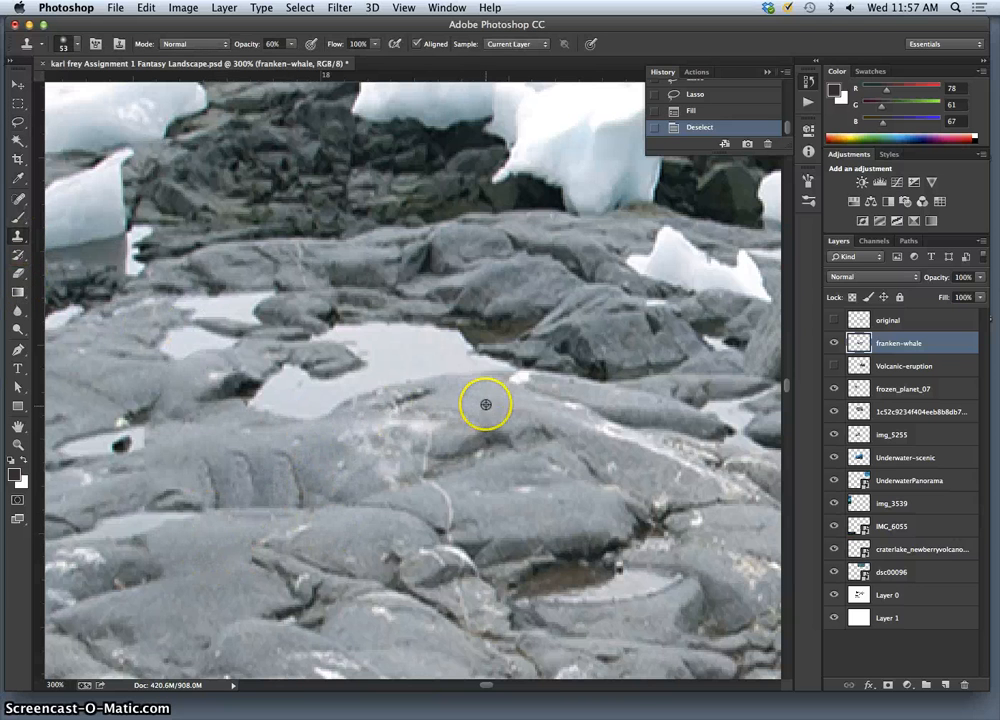
{"action": "left_click", "coordinate": [545, 512], "text": "alt"}
{"action": "left_click", "coordinate": [241, 464]}
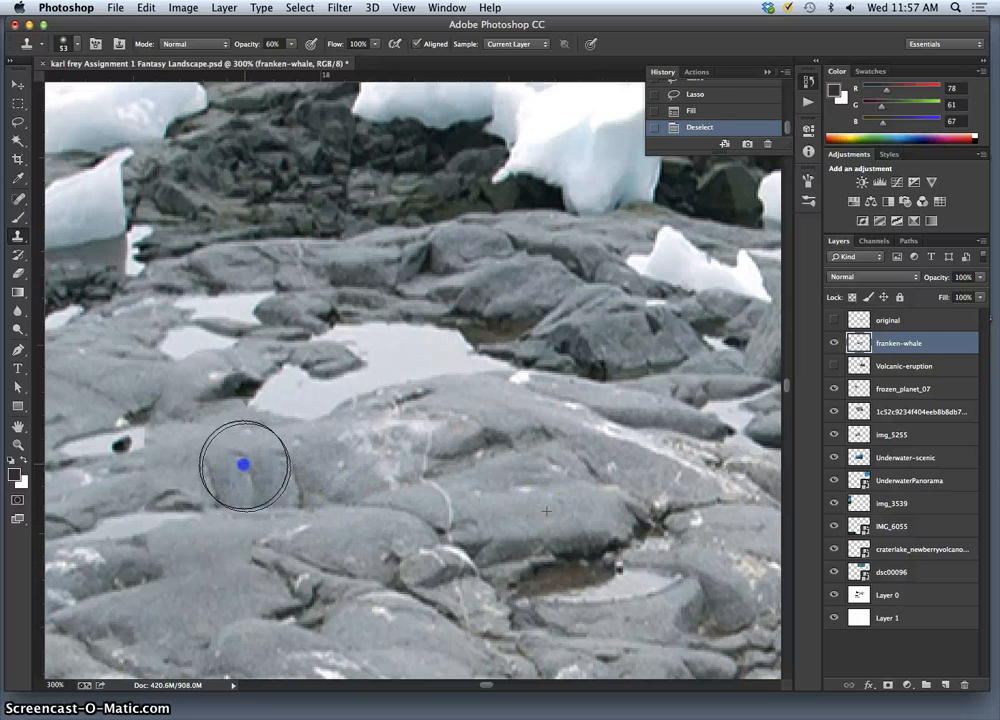
{"action": "left_click", "coordinate": [238, 460]}
{"action": "mouse_move", "coordinate": [238, 459]}
{"action": "left_mouse_down"}
{"action": "mouse_move", "coordinate": [234, 475]}
{"action": "mouse_move", "coordinate": [207, 474]}
{"action": "left_mouse_up"}
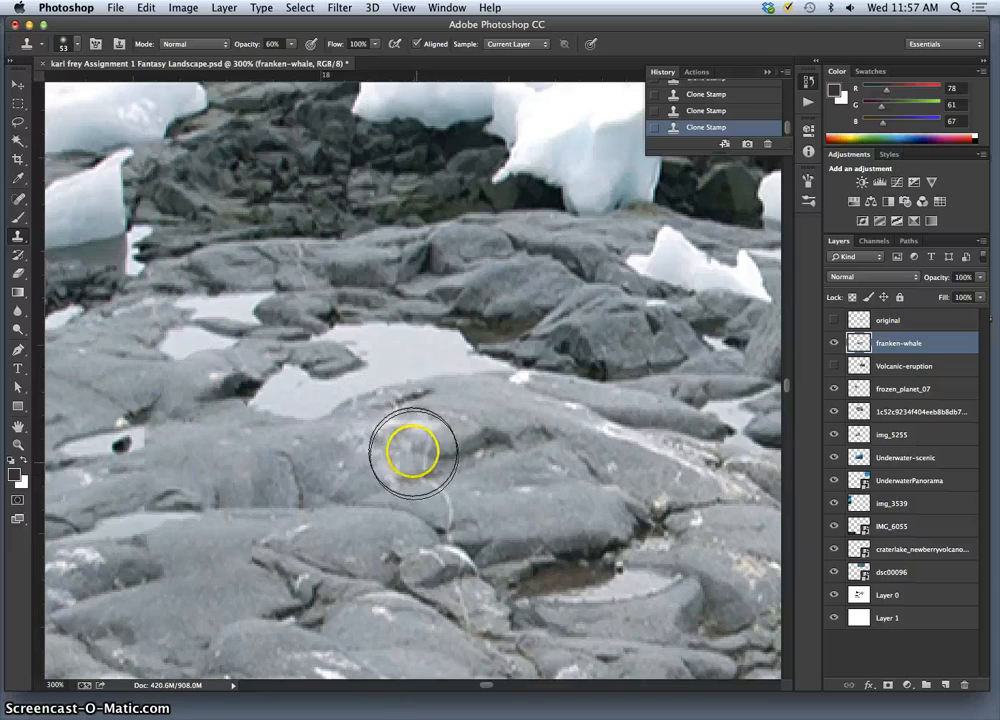
Lasso the dark-headed penguin at the water's edge, replace it with a Content-Aware fill, and deselect.
{"action": "key", "text": "super+minus"}
{"action": "key", "text": "super+minus"}
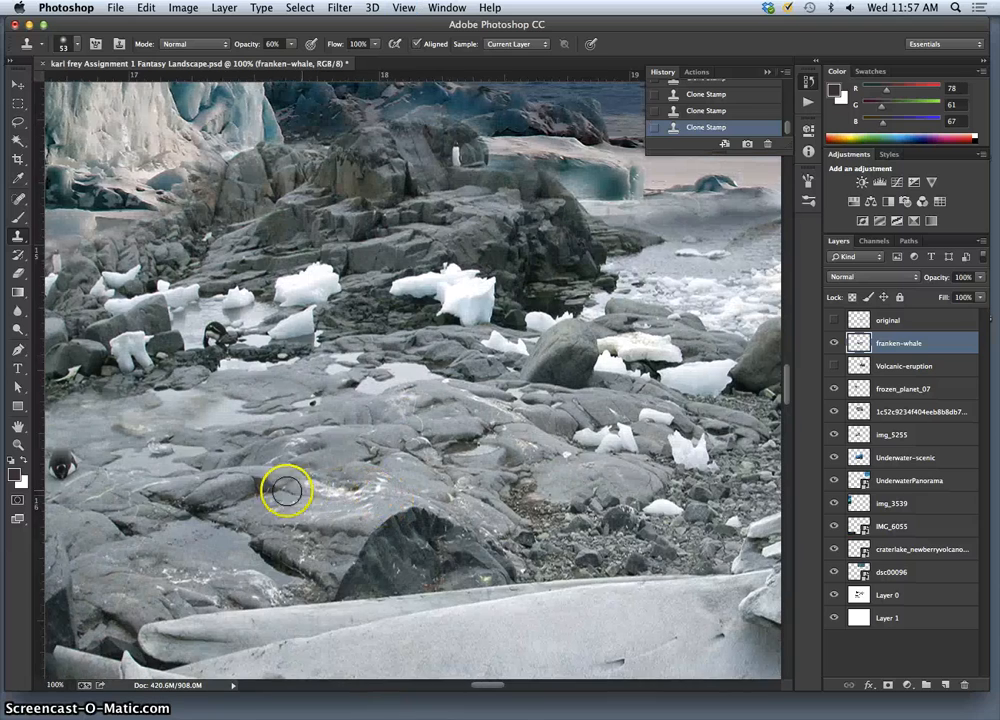
{"action": "left_click_drag", "start_coordinate": [296, 455], "coordinate": [426, 436]}
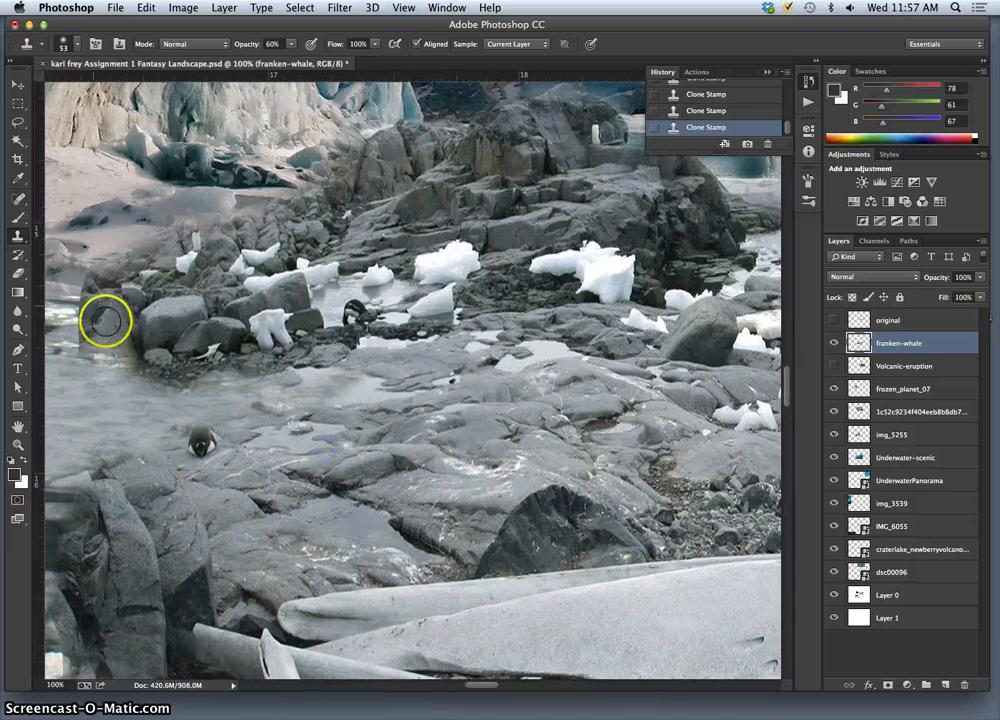
{"action": "left_click", "coordinate": [18, 121]}
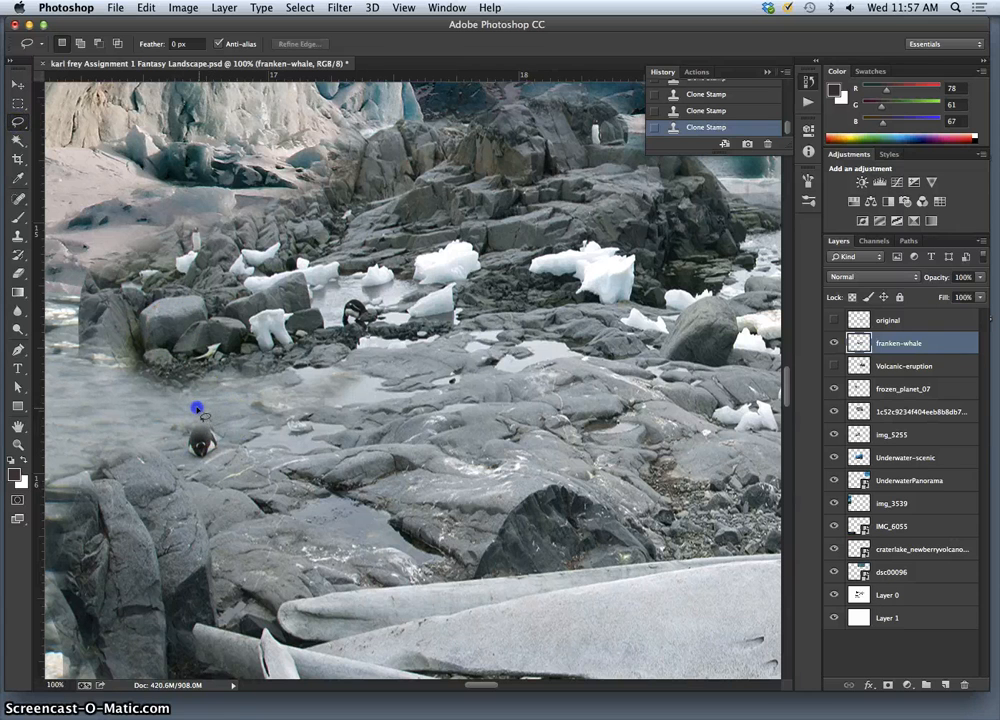
{"action": "left_click_drag", "start_coordinate": [197, 408], "coordinate": [212, 429]}
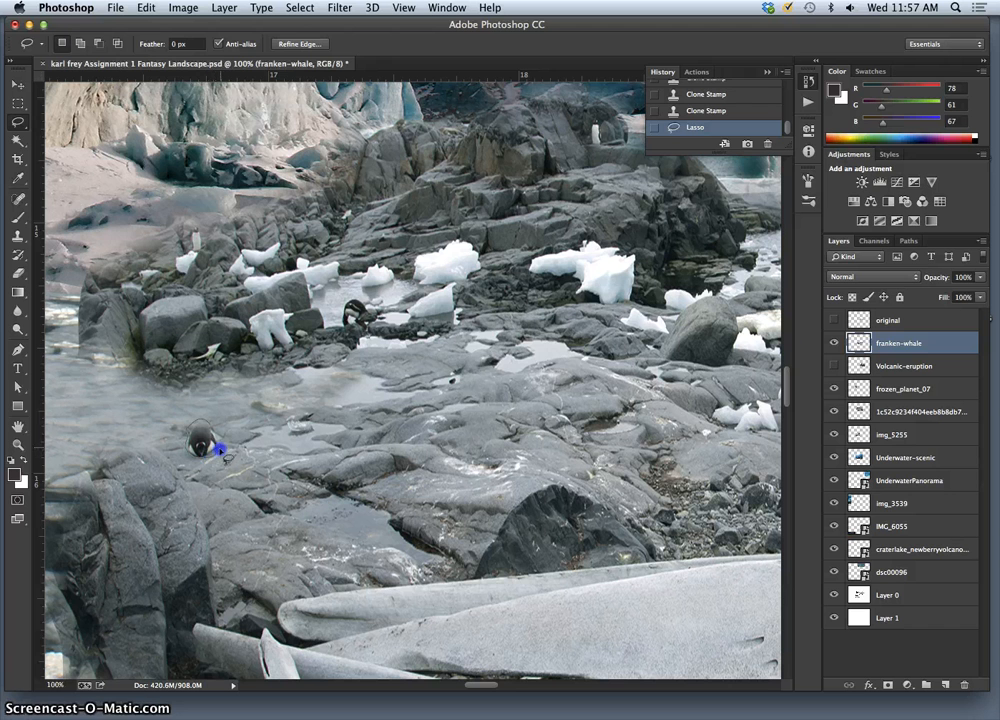
{"action": "left_click", "coordinate": [146, 8]}
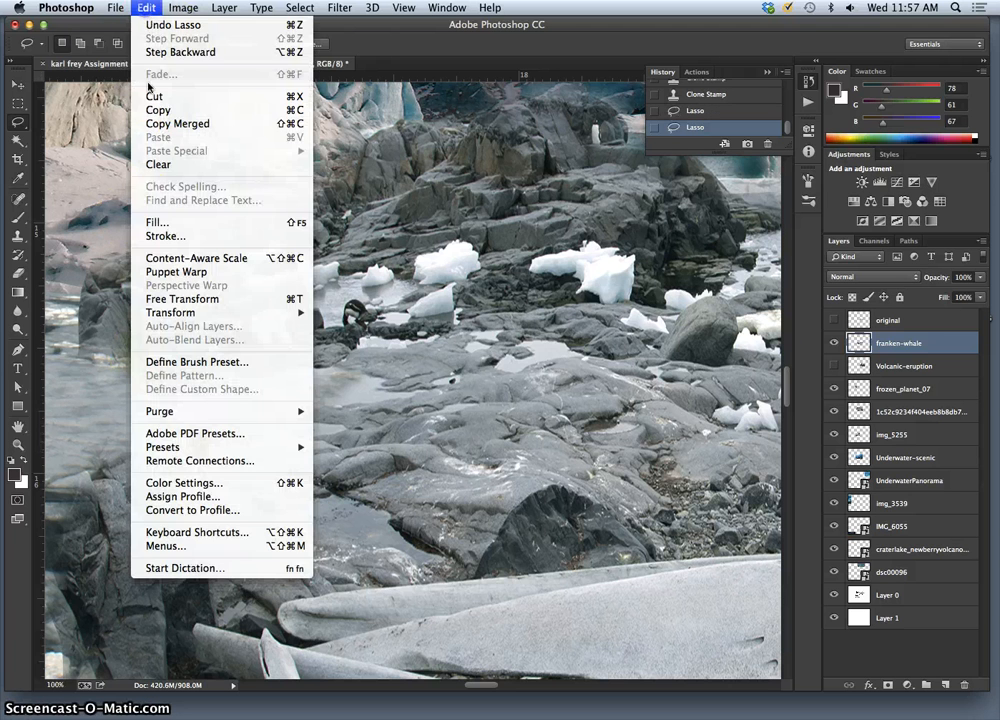
{"action": "left_click", "coordinate": [150, 221]}
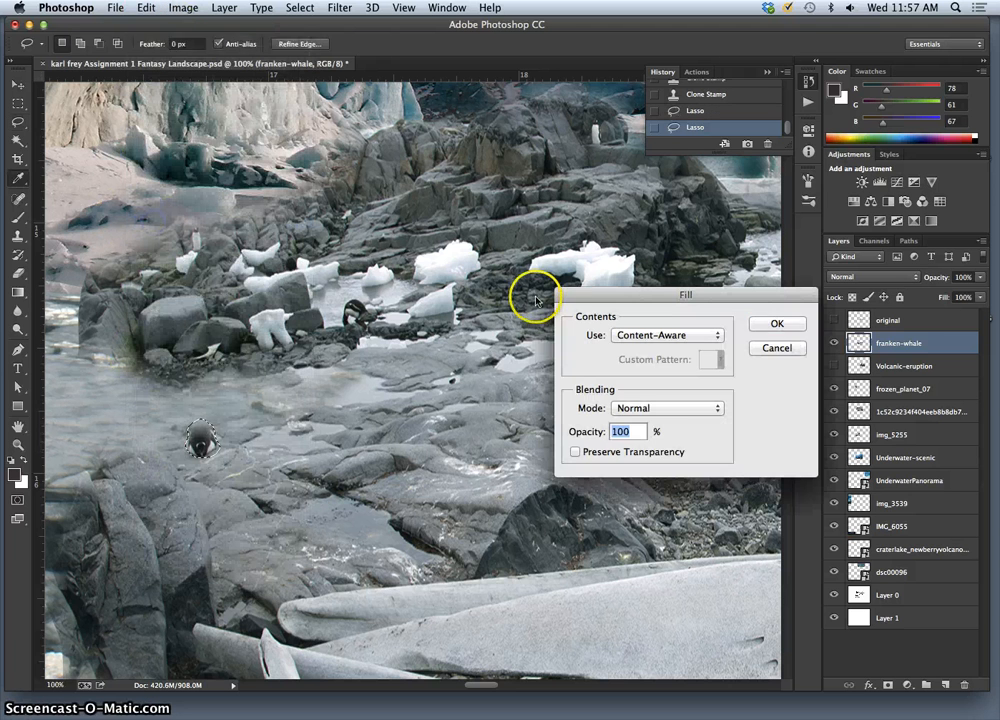
{"action": "left_click", "coordinate": [775, 325]}
{"action": "left_click", "coordinate": [373, 428]}
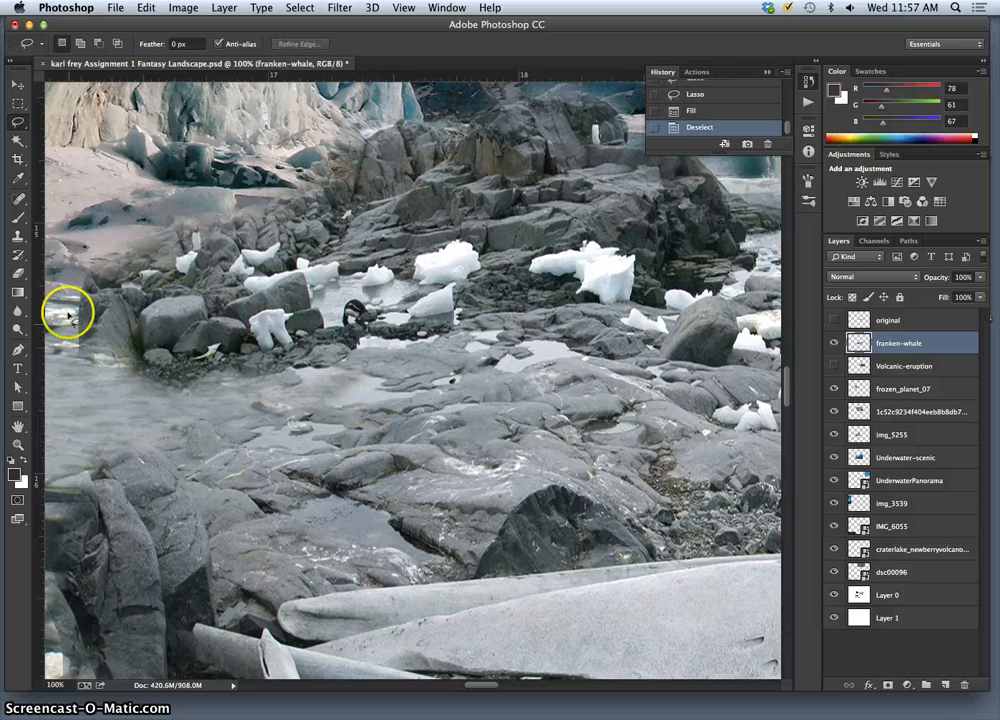
Soften the franken-whale layer's edge with the Eraser where the pale, misty water meets the grey rocks.
{"action": "left_click", "coordinate": [26, 272]}
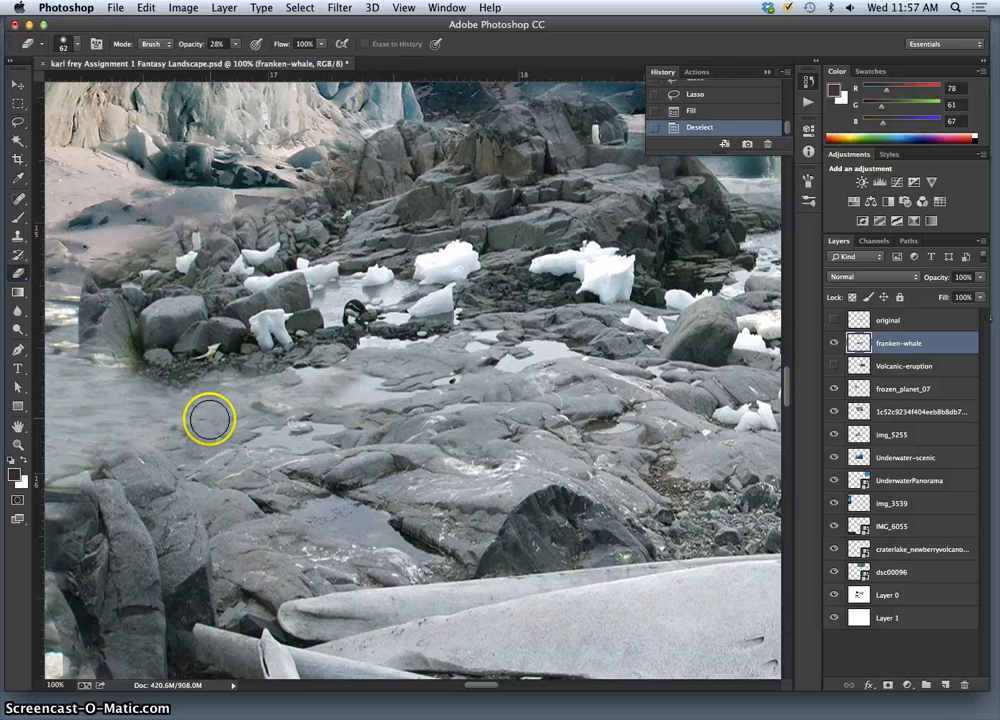
{"action": "mouse_move", "coordinate": [208, 417]}
{"action": "left_mouse_down"}
{"action": "mouse_move", "coordinate": [185, 428]}
{"action": "mouse_move", "coordinate": [208, 424]}
{"action": "mouse_move", "coordinate": [194, 440]}
{"action": "left_mouse_up"}
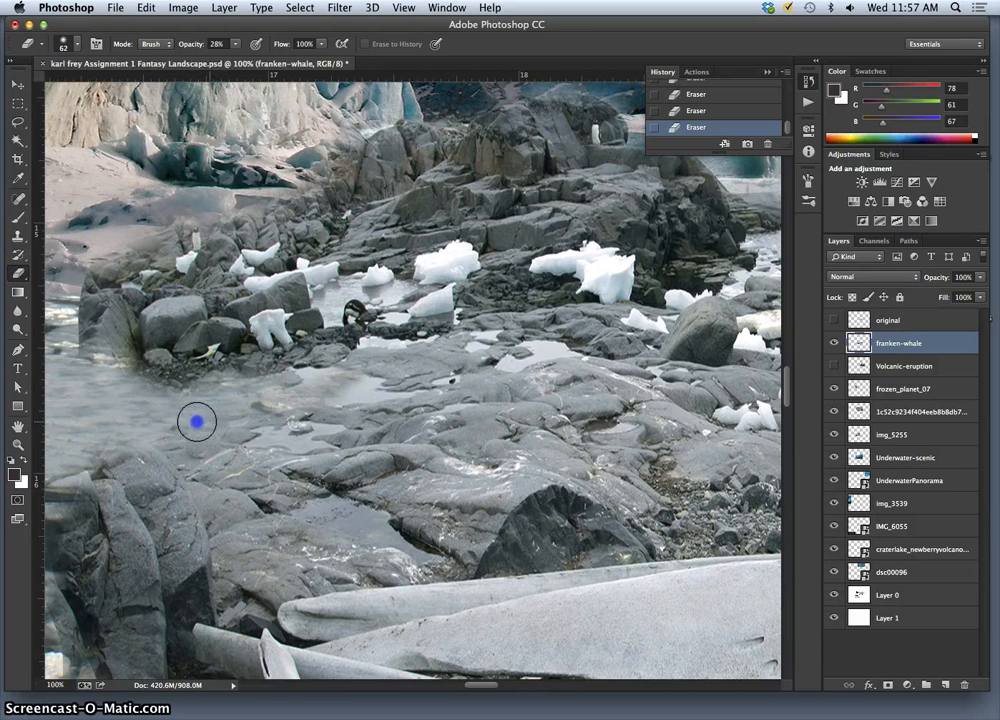
{"action": "mouse_move", "coordinate": [176, 430]}
{"action": "left_mouse_down"}
{"action": "mouse_move", "coordinate": [181, 440]}
{"action": "mouse_move", "coordinate": [199, 436]}
{"action": "left_mouse_up"}
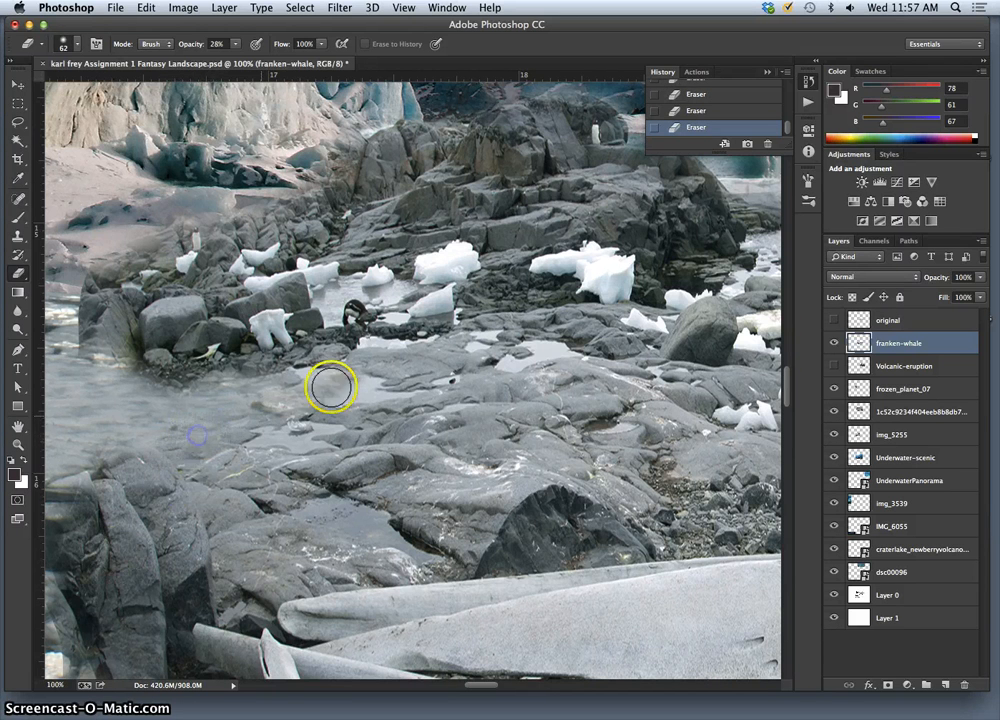
Lasso the dark penguin beside the icy pool, replace it with a Content-Aware fill, and deselect.
{"action": "left_click", "coordinate": [18, 121]}
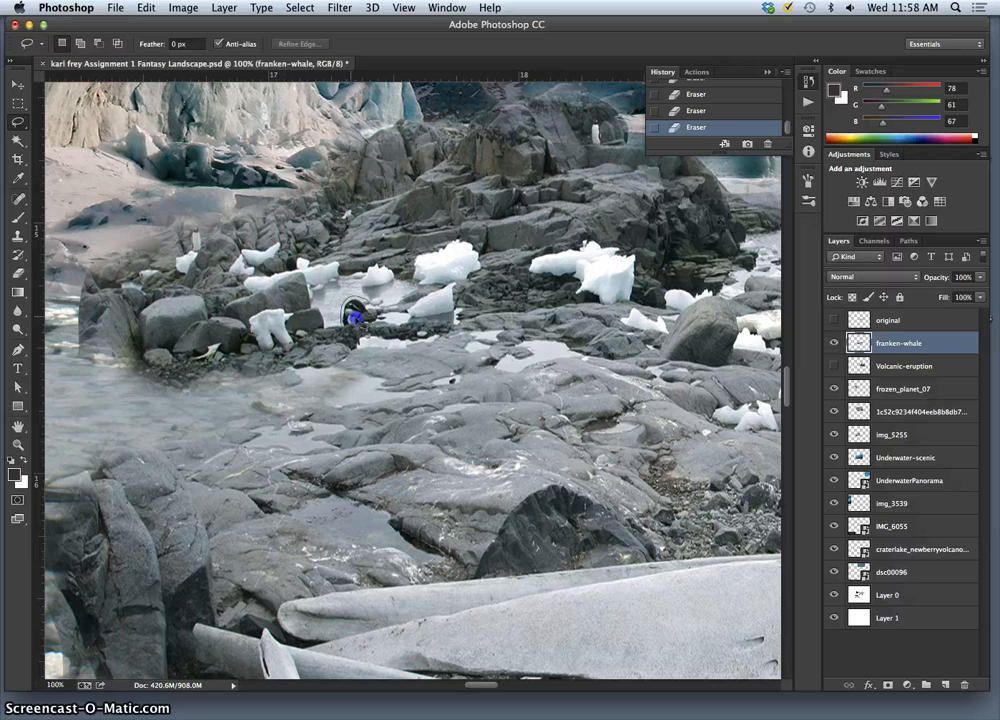
{"action": "left_click", "coordinate": [150, 14]}
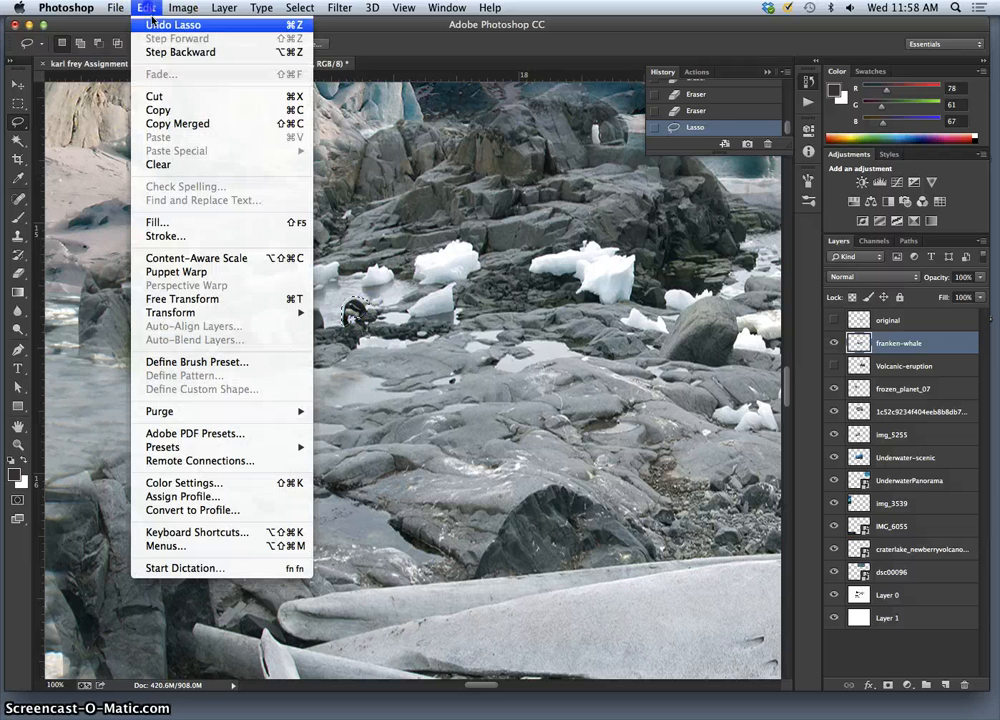
{"action": "left_click", "coordinate": [612, 272]}
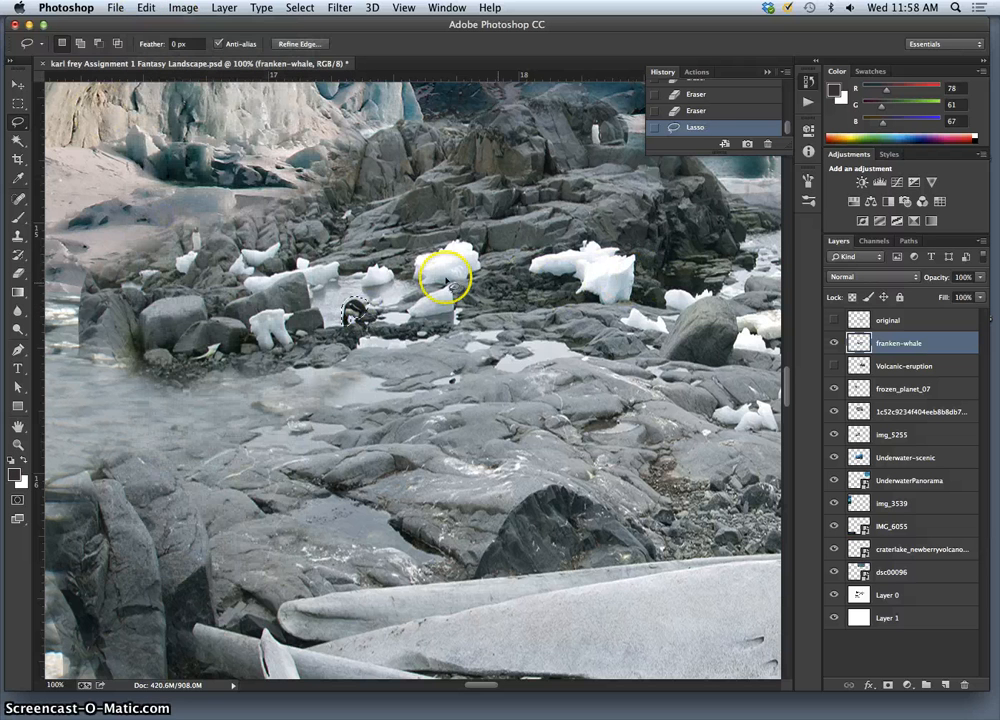
{"action": "left_click", "coordinate": [146, 8]}
{"action": "left_click", "coordinate": [153, 220]}
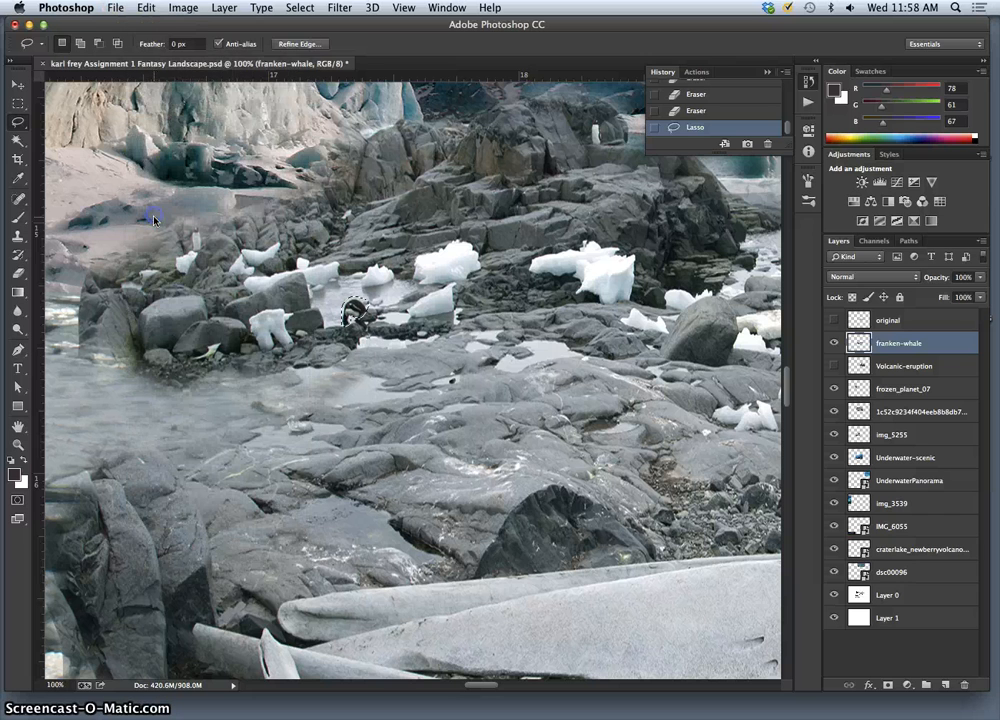
{"action": "left_click", "coordinate": [146, 8]}
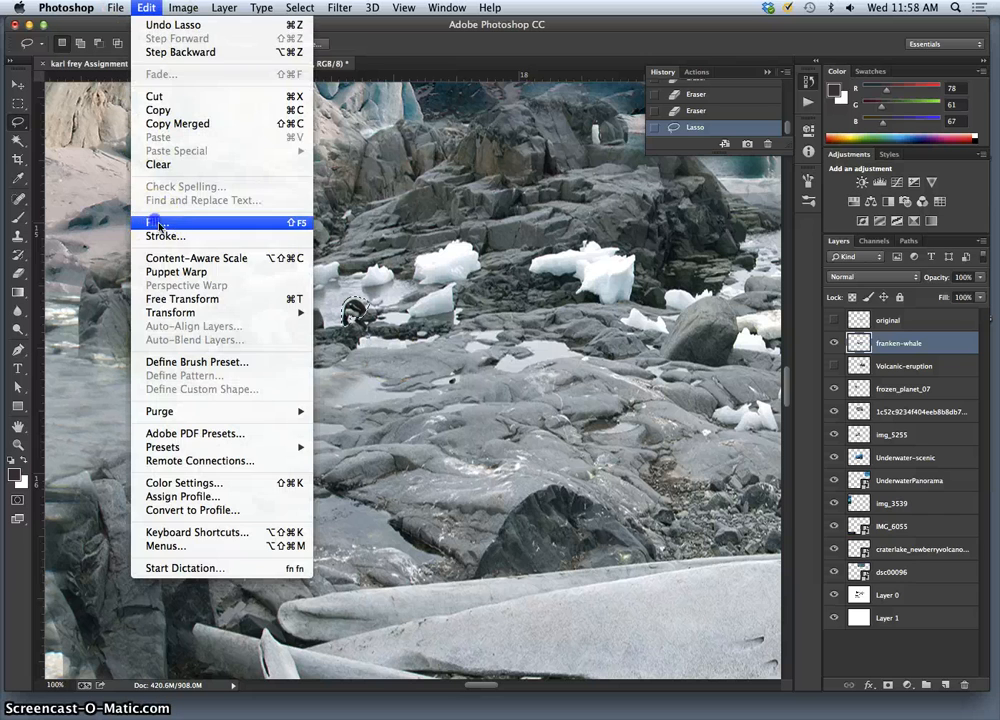
{"action": "left_click", "coordinate": [152, 221]}
{"action": "left_click", "coordinate": [760, 328]}
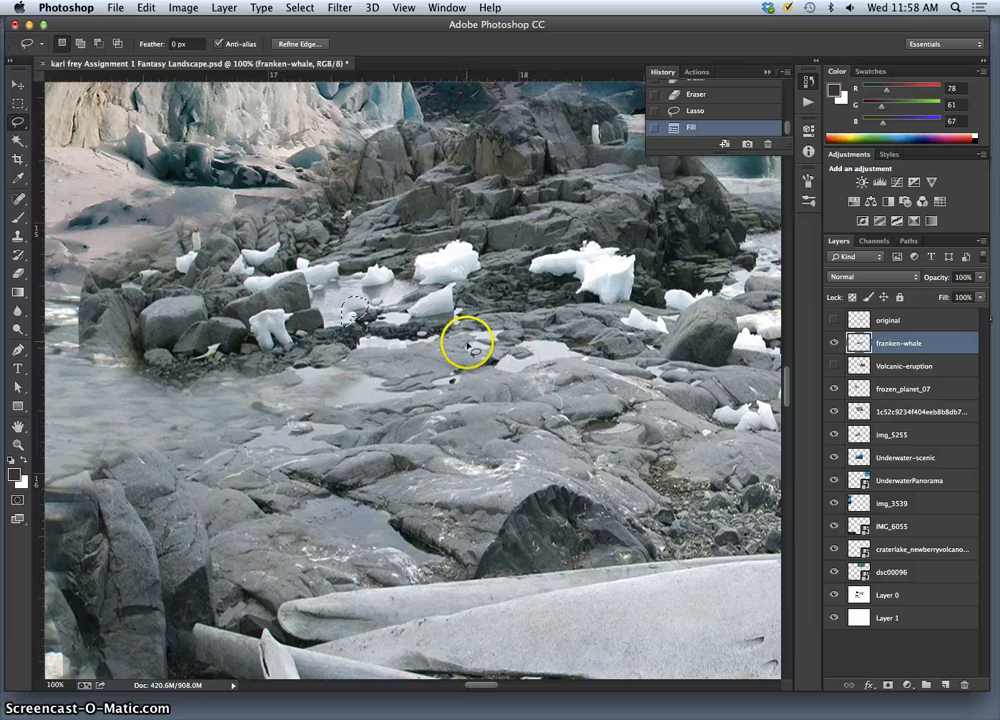
{"action": "left_click", "coordinate": [466, 345]}
Lasso the white penguin on top of the rocky outcrop, remove it with a Content-Aware fill at 100% opacity, and deselect.
{"action": "mouse_move", "coordinate": [529, 310]}
{"action": "left_mouse_down"}
{"action": "mouse_move", "coordinate": [513, 337]}
{"action": "mouse_move", "coordinate": [502, 319]}
{"action": "mouse_move", "coordinate": [545, 357]}
{"action": "mouse_move", "coordinate": [519, 333]}
{"action": "mouse_move", "coordinate": [356, 364]}
{"action": "left_mouse_up"}
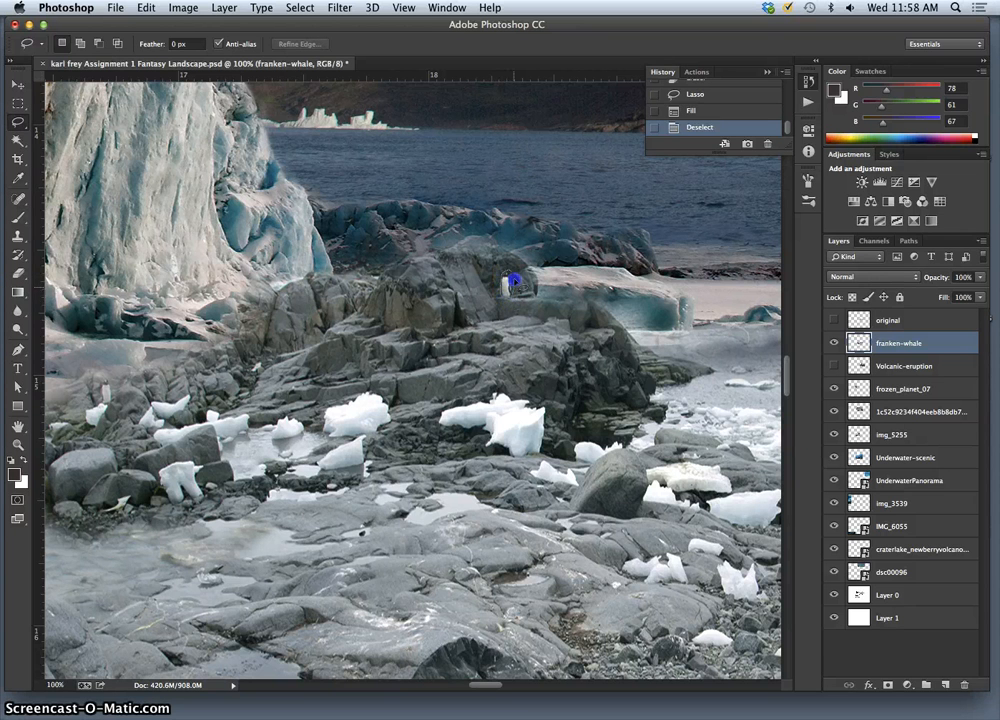
{"action": "left_click", "coordinate": [143, 10]}
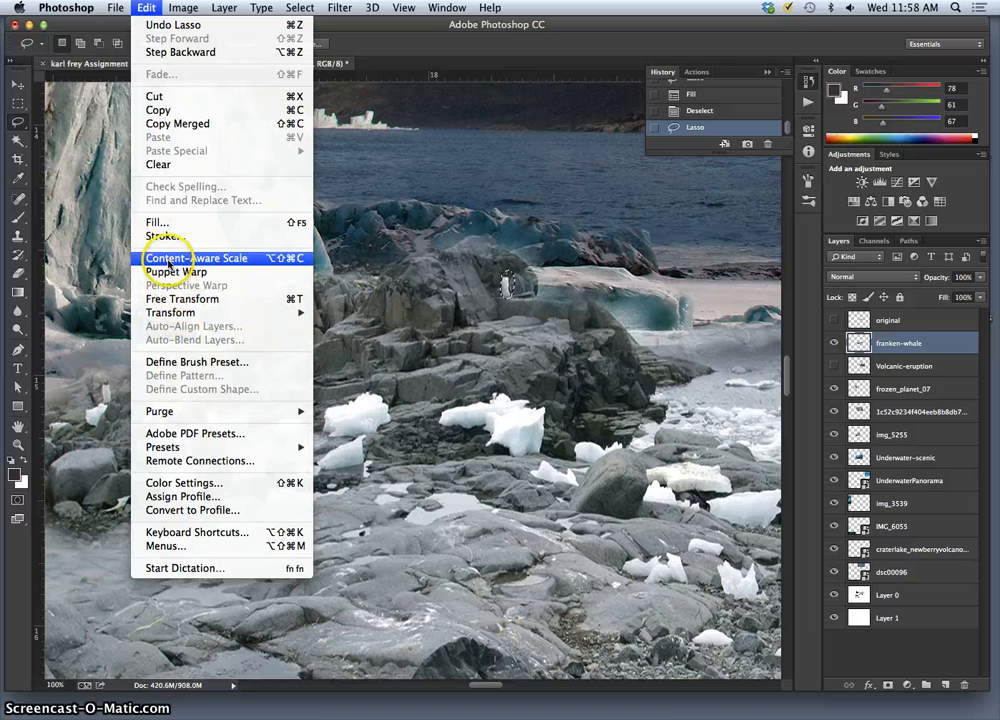
{"action": "left_click", "coordinate": [160, 222]}
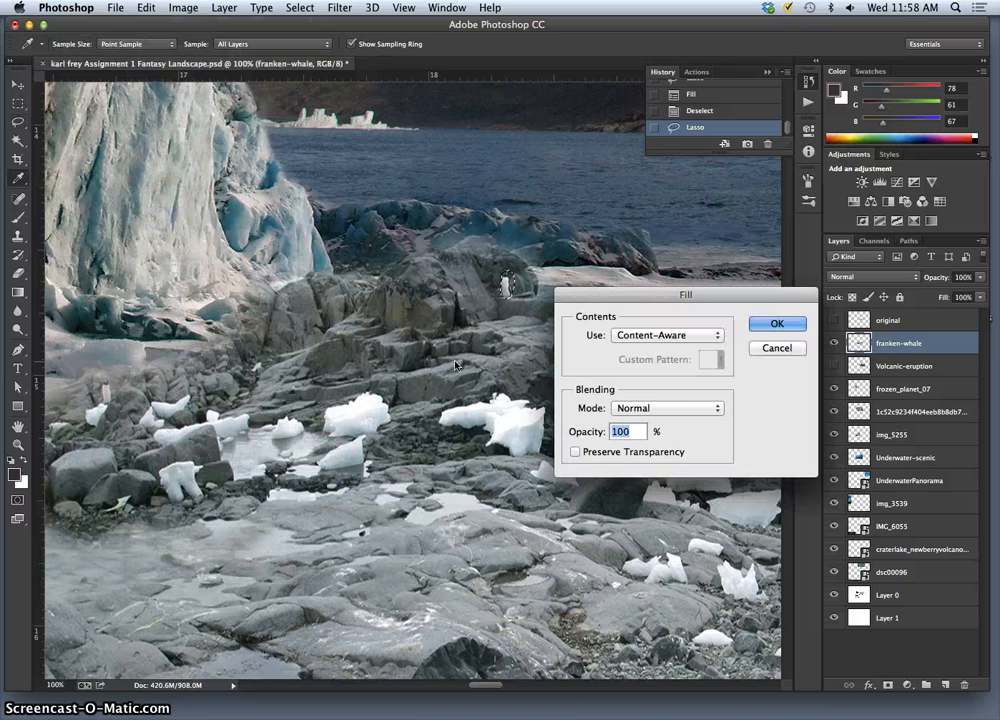
{"action": "left_click", "coordinate": [775, 323]}
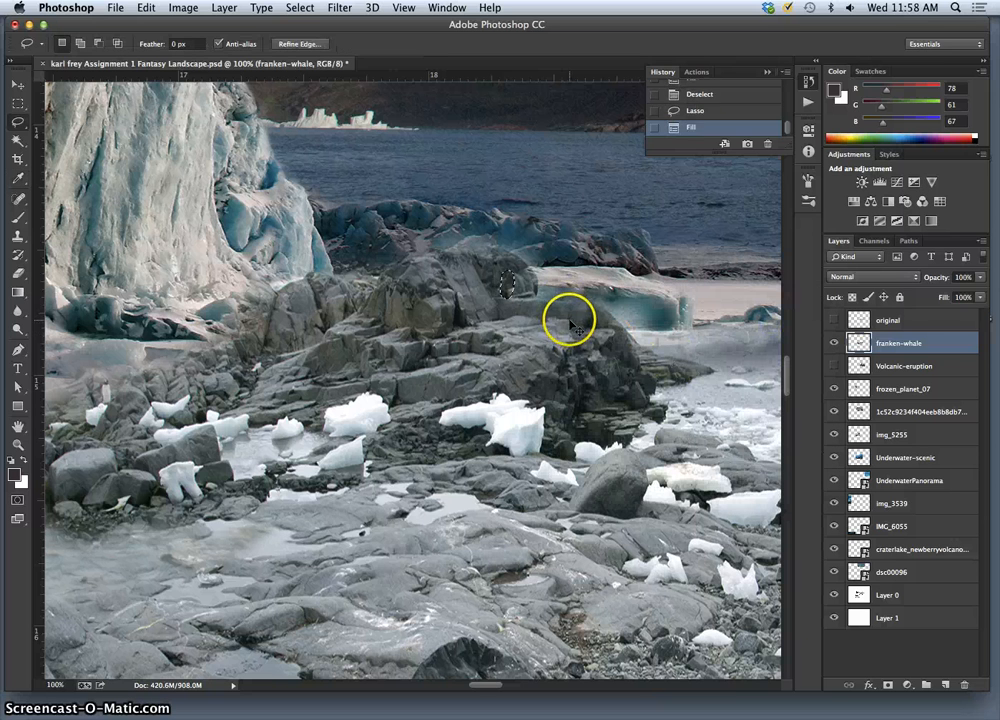
{"action": "key", "text": "super+d"}
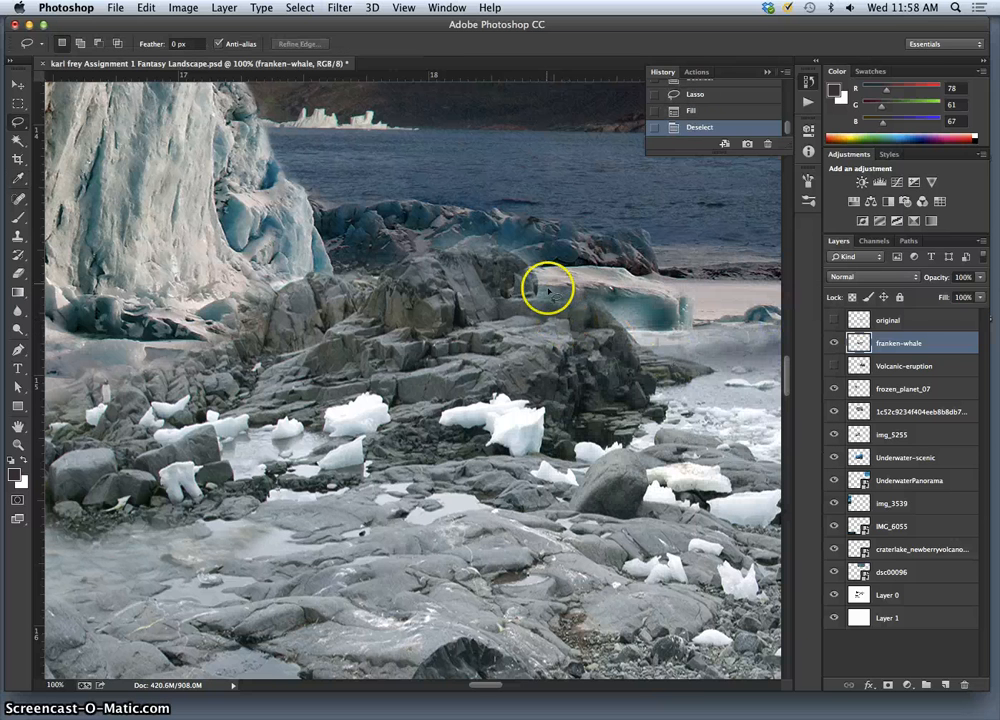
Try to soften the outcrop's upper edge around the filled penguin spot with the Eraser at 28% opacity.
{"action": "left_click", "coordinate": [20, 272]}
{"action": "left_click_drag", "start_coordinate": [523, 289], "coordinate": [513, 281]}
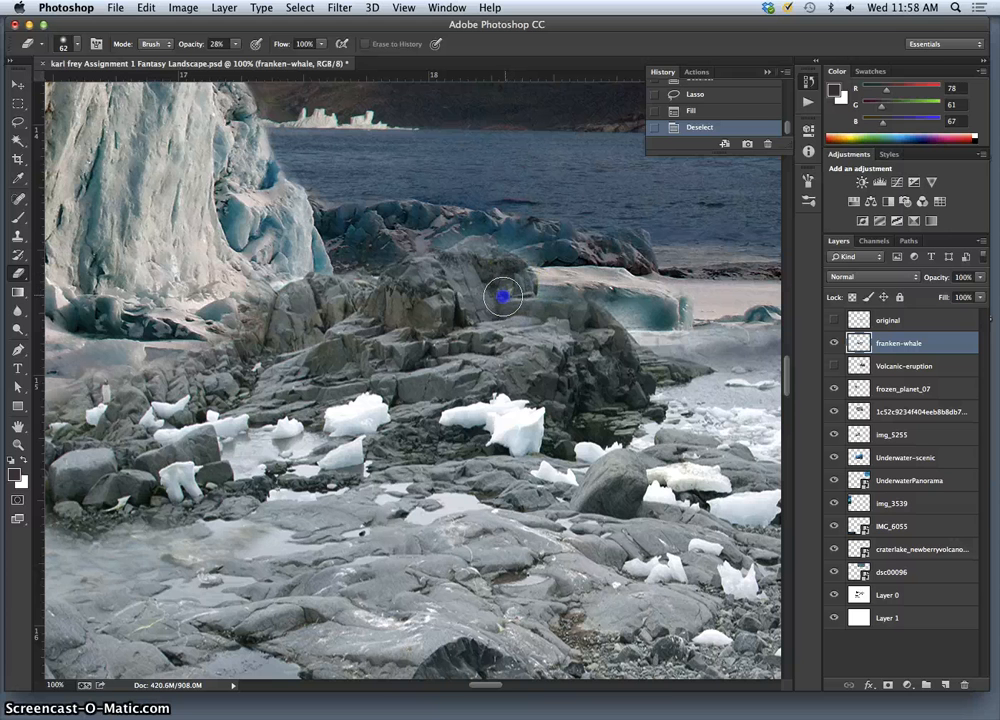
{"action": "left_click_drag", "start_coordinate": [570, 310], "coordinate": [517, 287]}
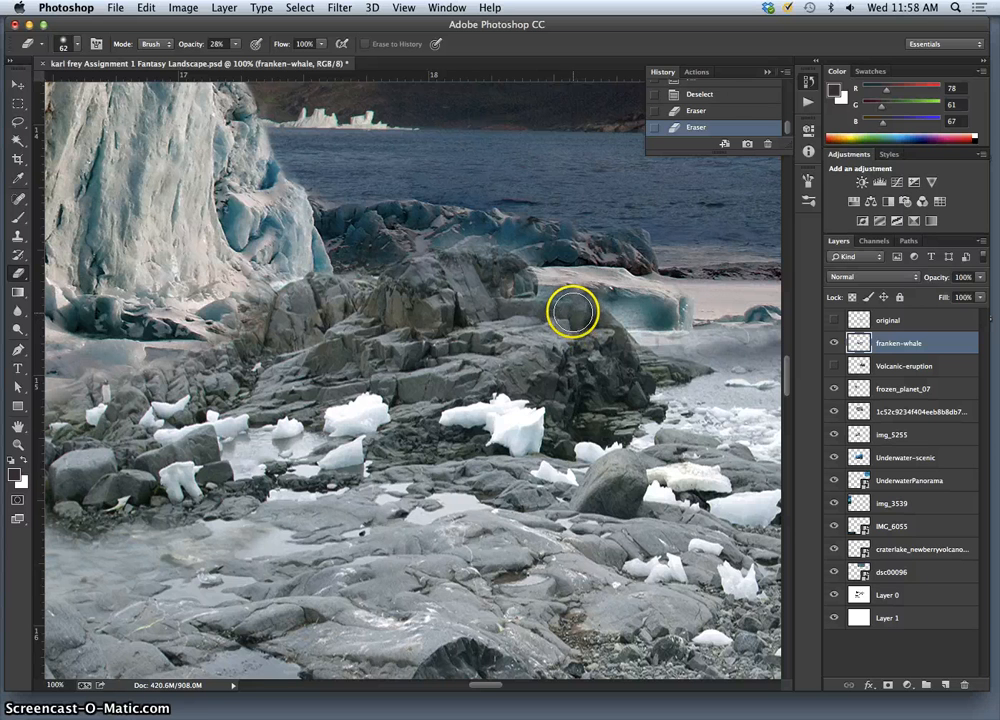
Step back through the history to the outcrop's Content-Aware fill, discarding the eraser strokes made after it.
{"action": "left_click", "coordinate": [704, 112]}
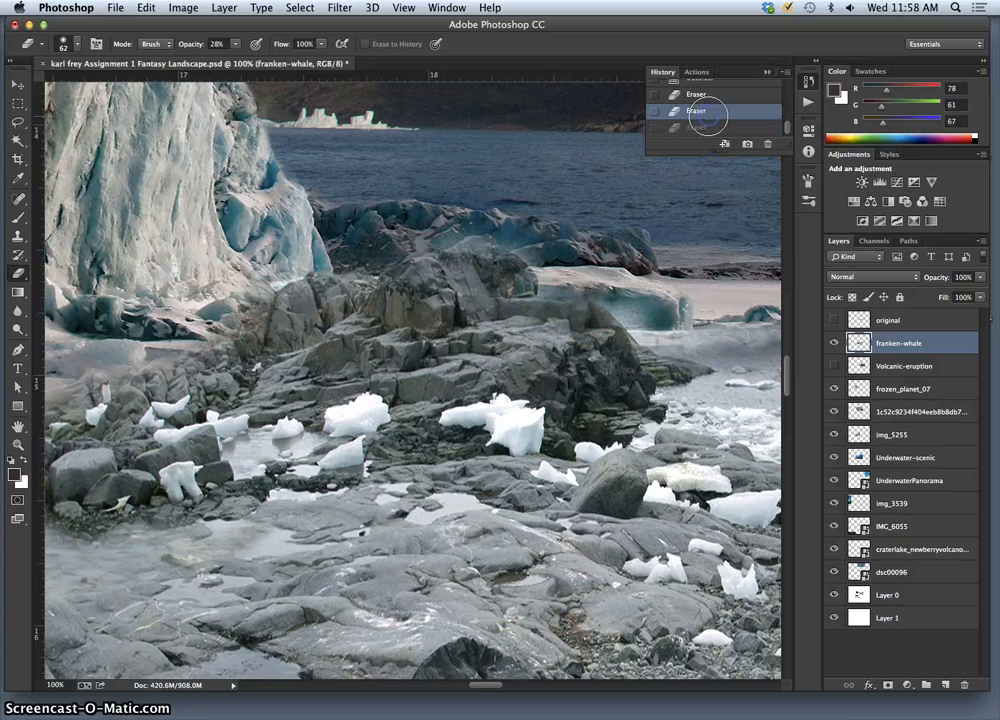
{"action": "key", "text": "super+z"}
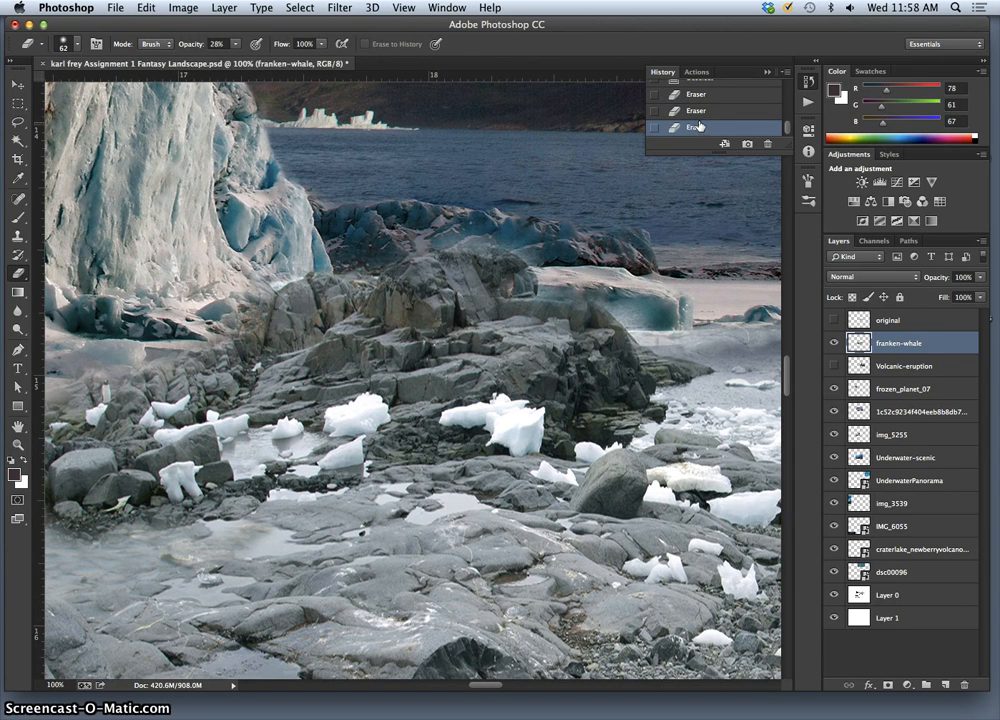
{"action": "left_click", "coordinate": [702, 116]}
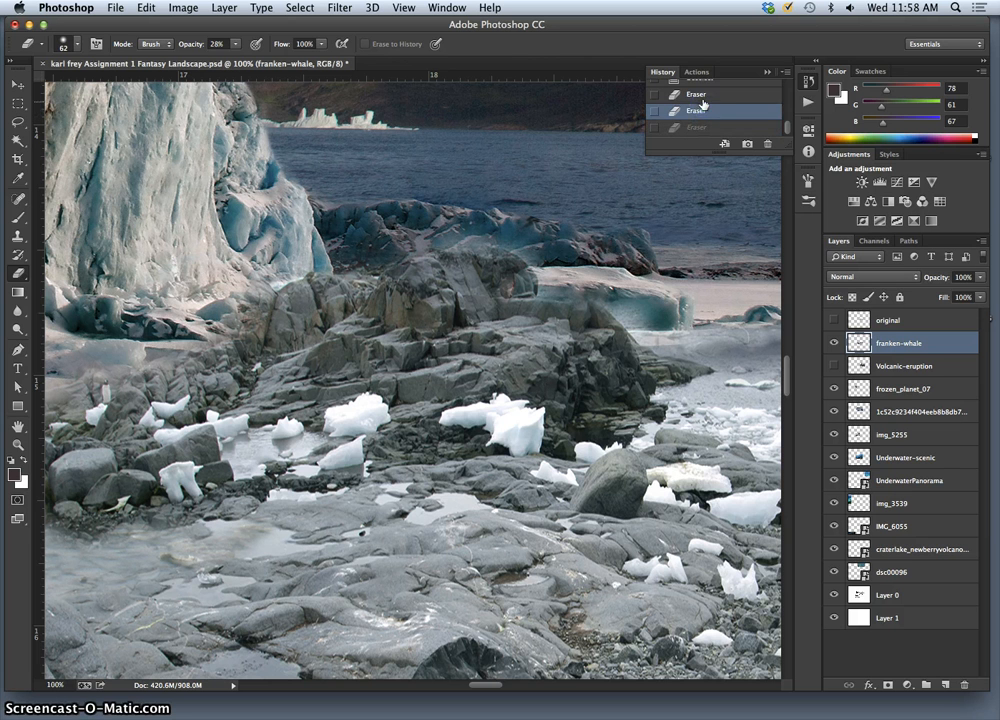
{"action": "left_click", "coordinate": [702, 98]}
{"action": "left_click_drag", "start_coordinate": [787, 128], "coordinate": [786, 123]}
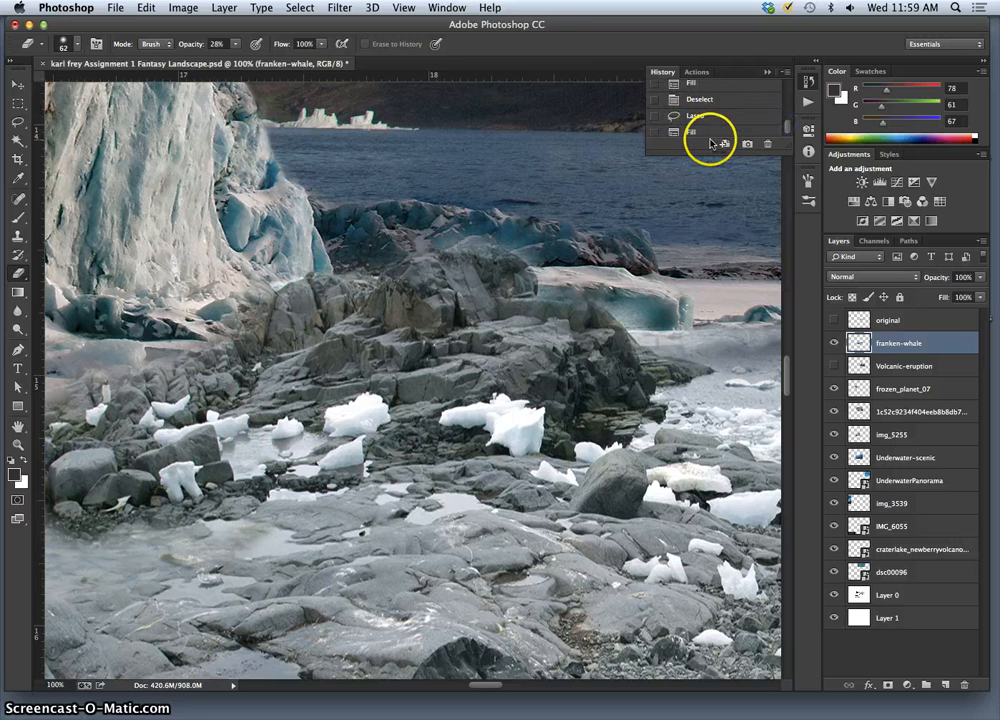
{"action": "left_click", "coordinate": [708, 132]}
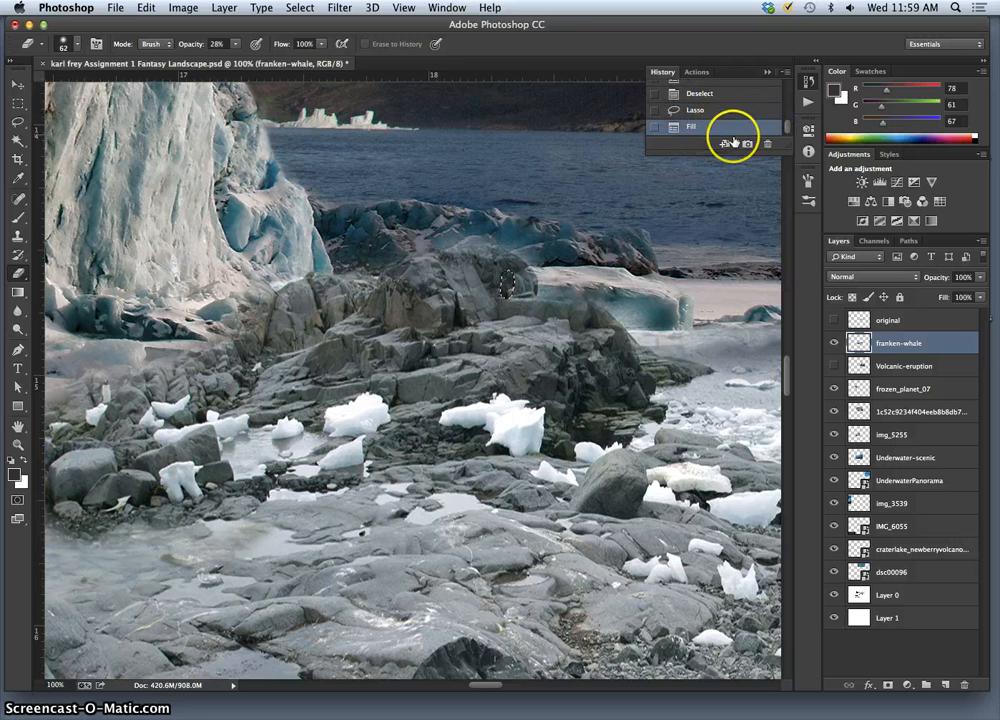
Clear the lasso selection around the filled spot on the rocky outcrop.
{"action": "left_click", "coordinate": [17, 120]}
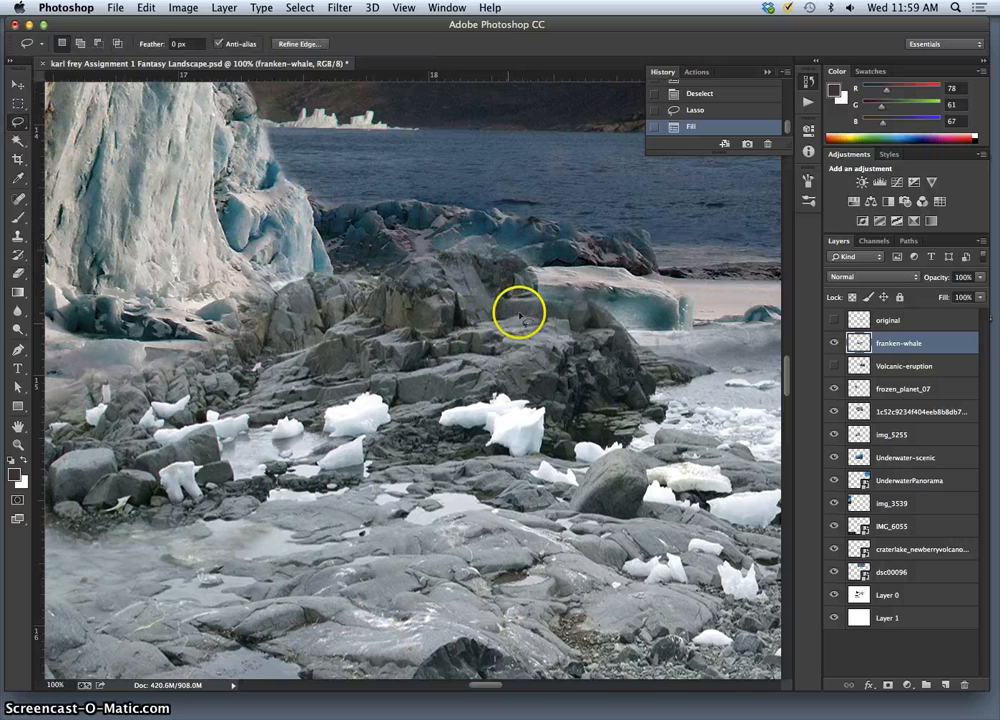
{"action": "key", "text": "super+plus"}
{"action": "key", "text": "super+plus"}
{"action": "key", "text": "super+plus"}
{"action": "left_click_drag", "start_coordinate": [569, 321], "coordinate": [470, 98]}
{"action": "key", "text": "super+d"}
Bring the central landscape collage back into view at 12.5% zoom.
{"action": "key", "text": "super+minus"}
{"action": "key", "text": "super+minus"}
{"action": "key", "text": "super+minus"}
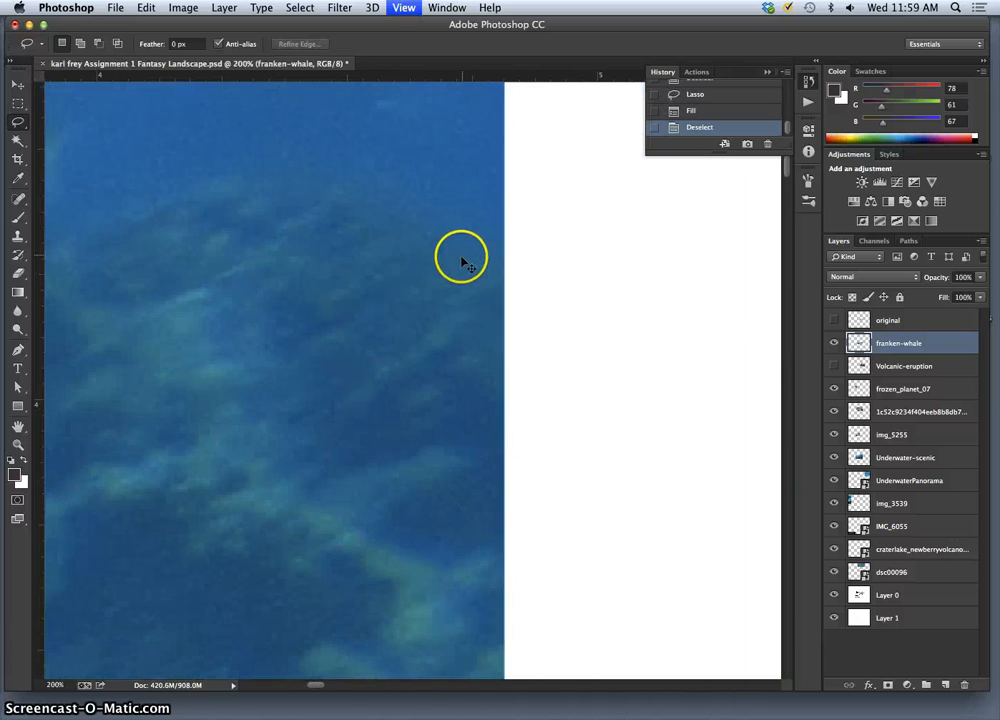
{"action": "key", "text": "super+minus"}
{"action": "left_click_drag", "start_coordinate": [321, 382], "coordinate": [683, 293]}
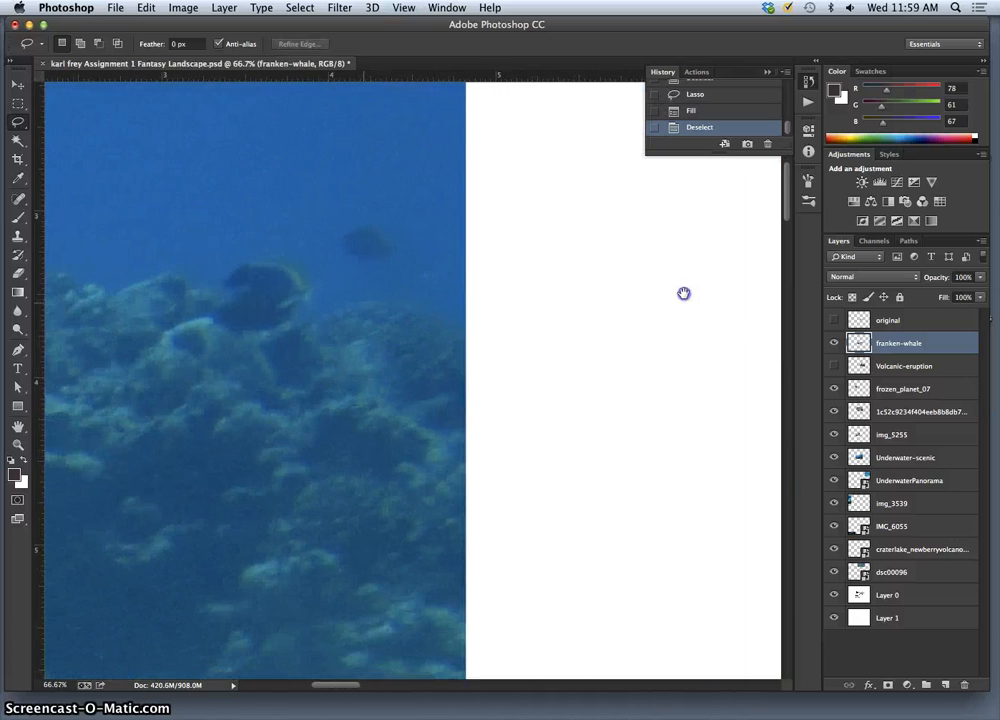
{"action": "left_click_drag", "start_coordinate": [520, 430], "coordinate": [552, 246]}
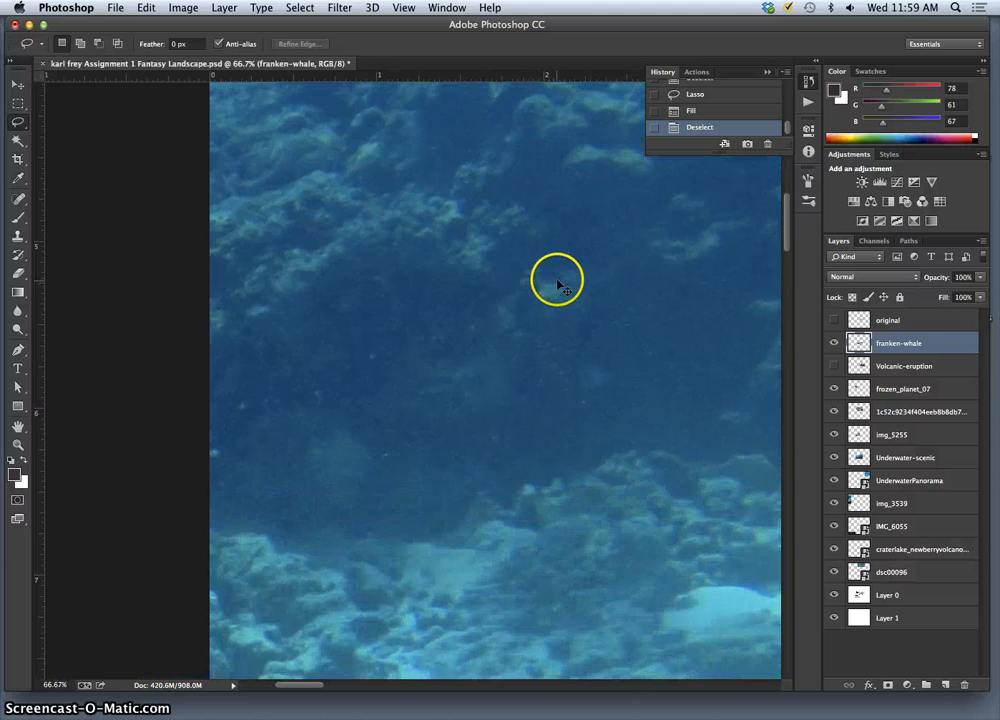
{"action": "key", "text": "super+minus"}
{"action": "key", "text": "super+minus"}
{"action": "key", "text": "super+minus"}
{"action": "key", "text": "super+minus"}
{"action": "key", "text": "super+minus"}
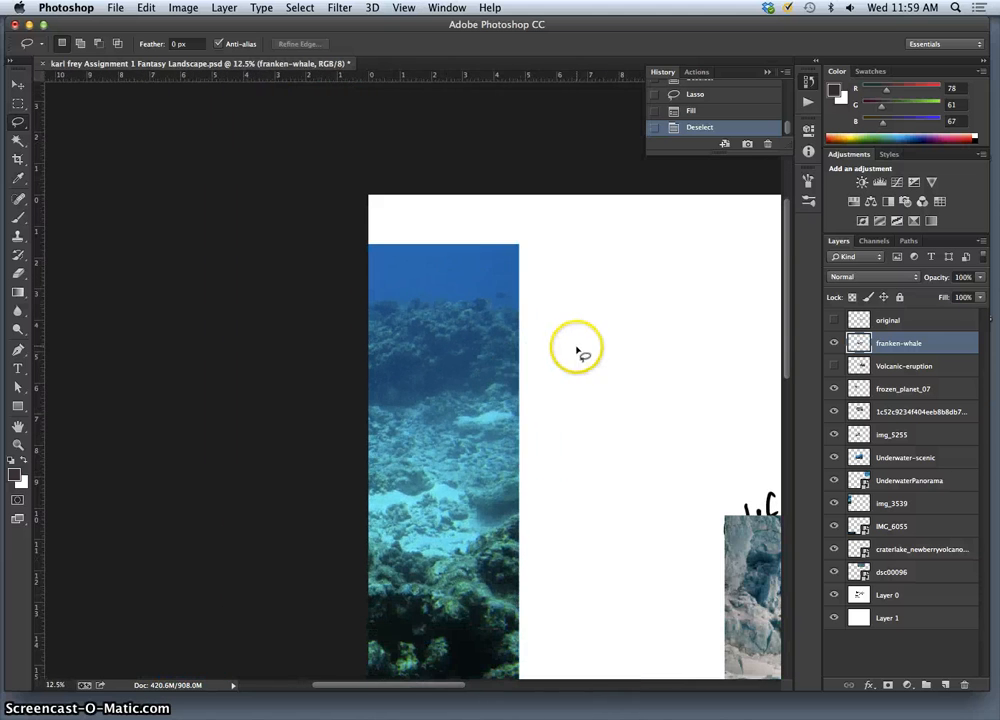
{"action": "left_click_drag", "start_coordinate": [604, 455], "coordinate": [315, 192]}
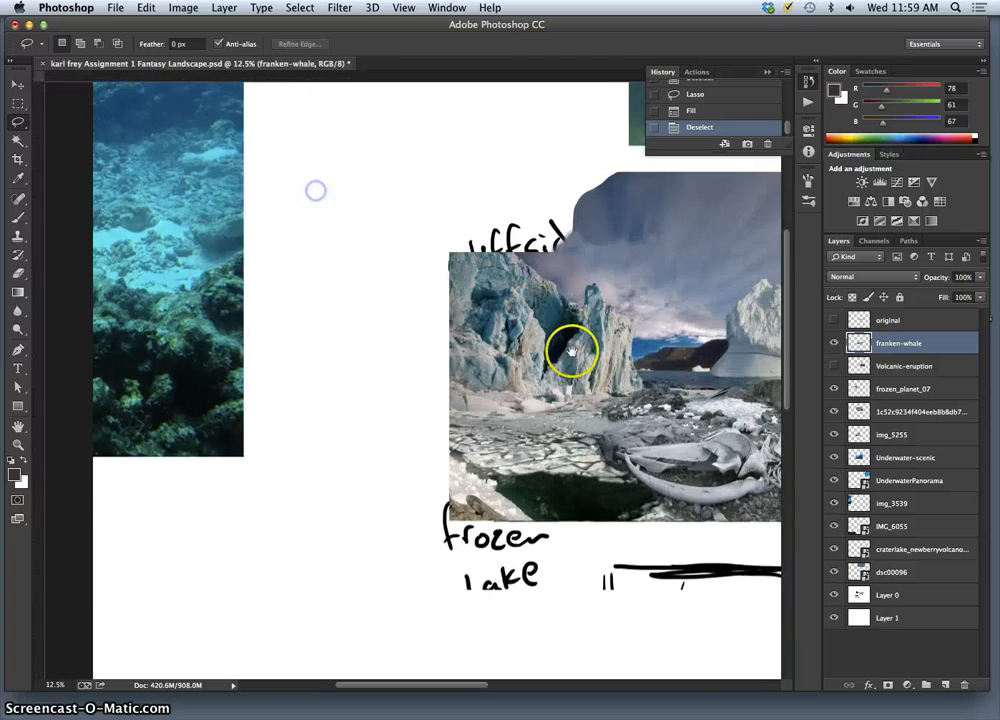
{"action": "left_click_drag", "start_coordinate": [576, 362], "coordinate": [362, 403]}
{"action": "left_click_drag", "start_coordinate": [615, 343], "coordinate": [392, 394]}
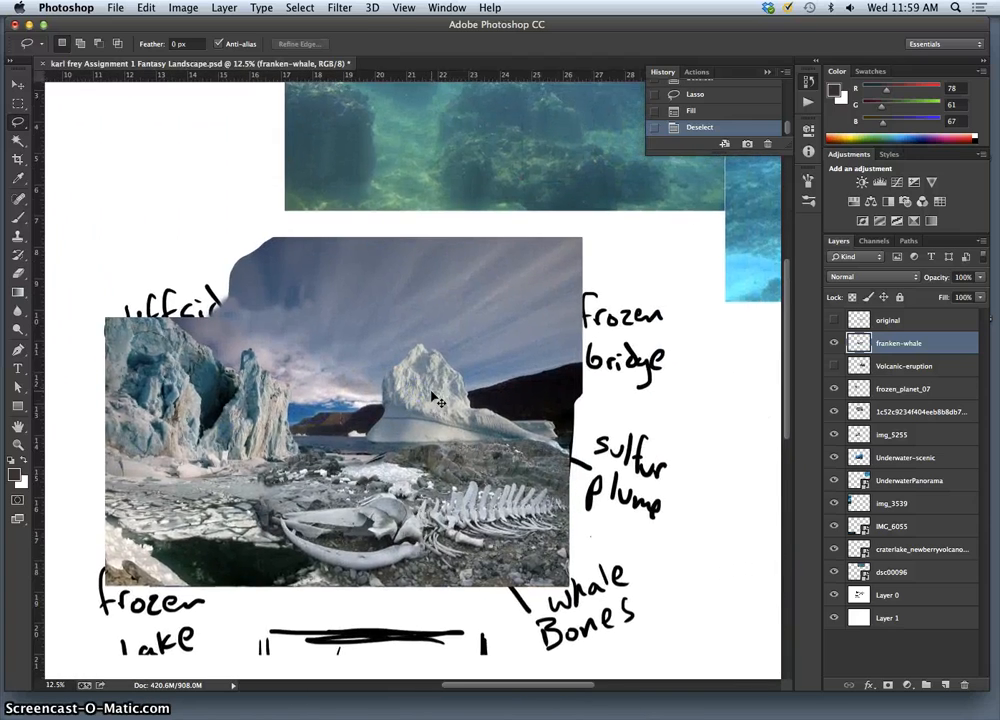
Examine the blended shoreline between the glacier and iceberg up close, and the whole collage at 16.67% zoom.
{"action": "key", "text": "super+plus"}
{"action": "key", "text": "super+plus"}
{"action": "key", "text": "super+plus"}
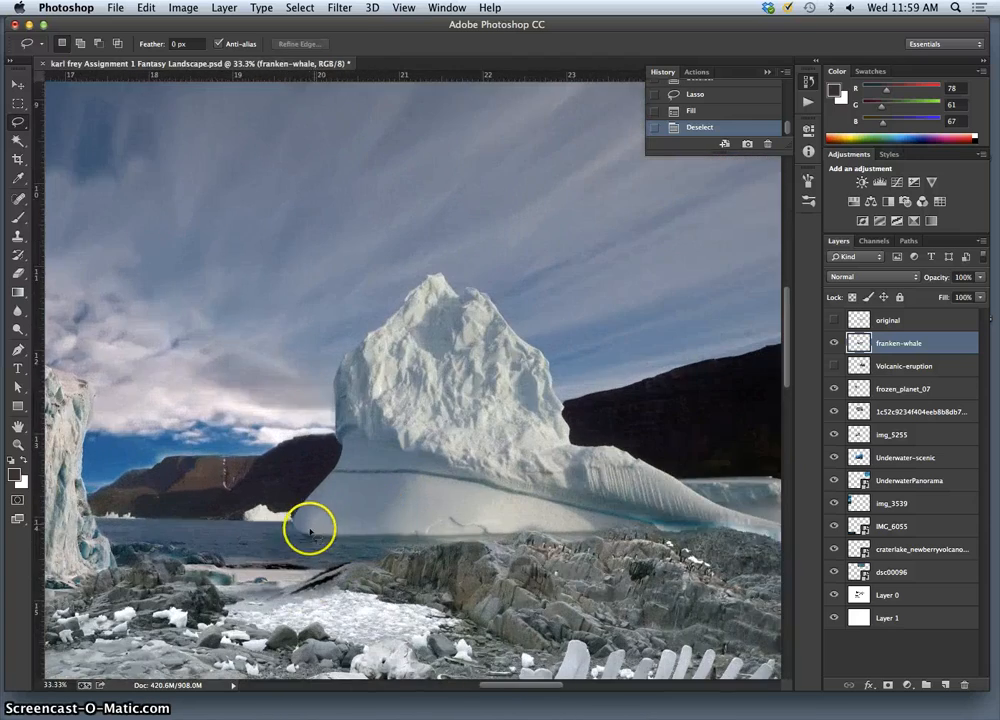
{"action": "left_click_drag", "start_coordinate": [281, 543], "coordinate": [428, 403]}
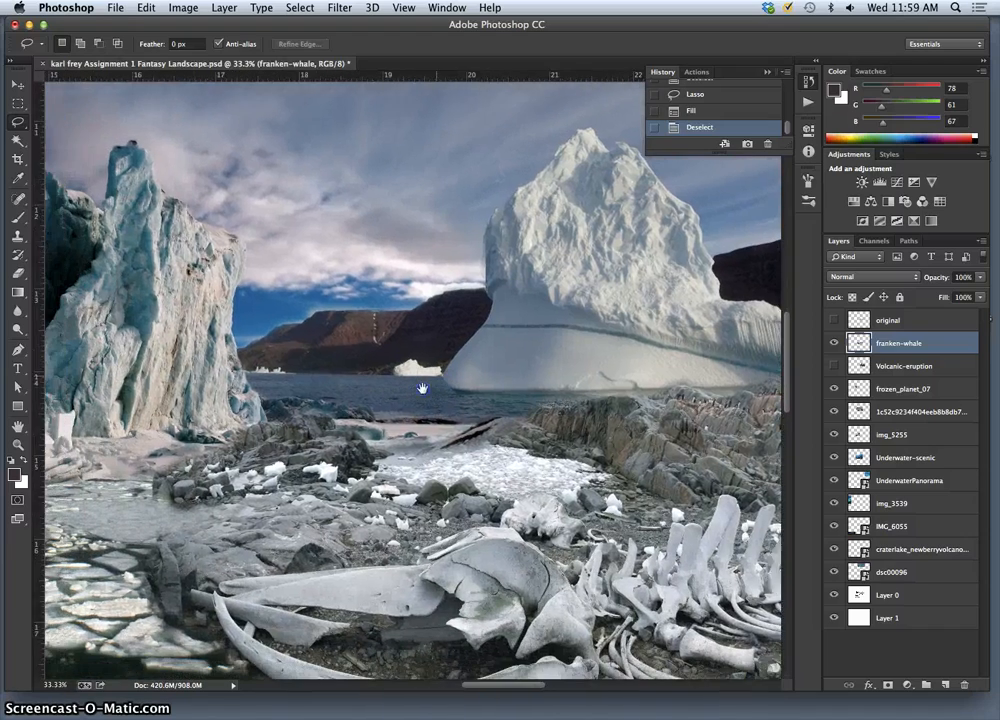
{"action": "key", "text": "super+plus"}
{"action": "key", "text": "super+plus"}
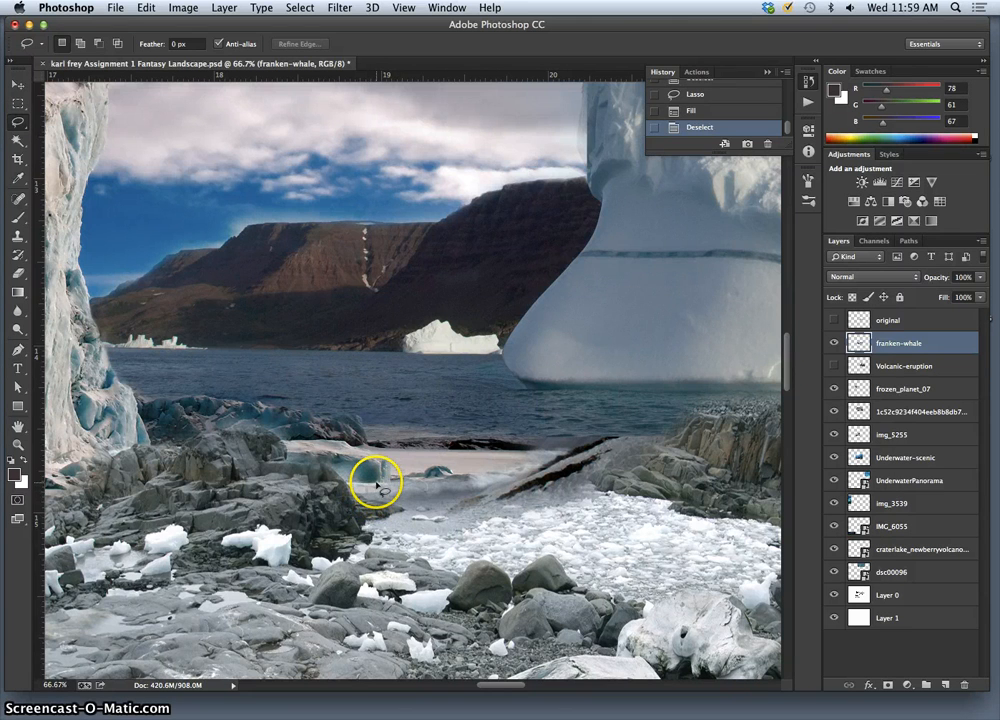
{"action": "key", "text": "super+0"}
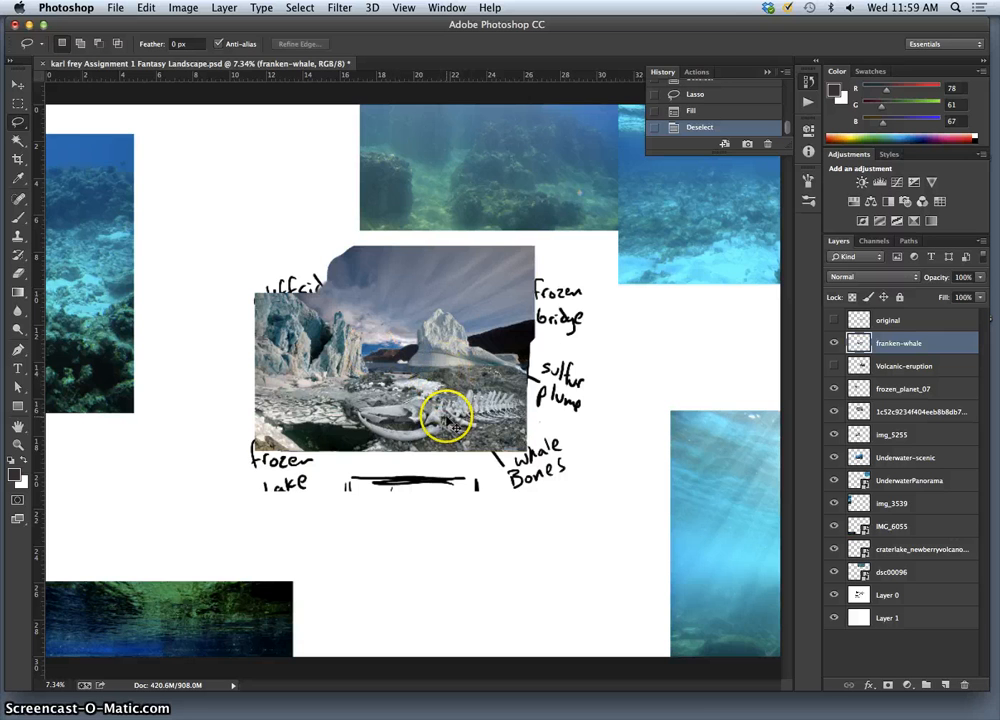
{"action": "key", "text": "super+plus"}
{"action": "key", "text": "super+plus"}
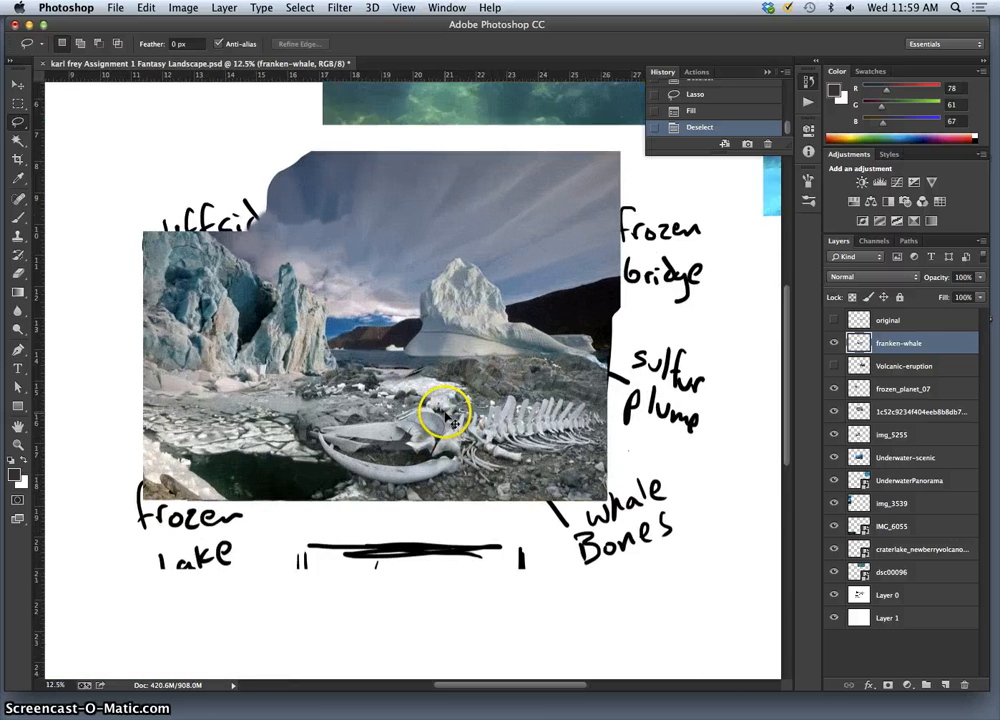
{"action": "key", "text": "super+plus"}
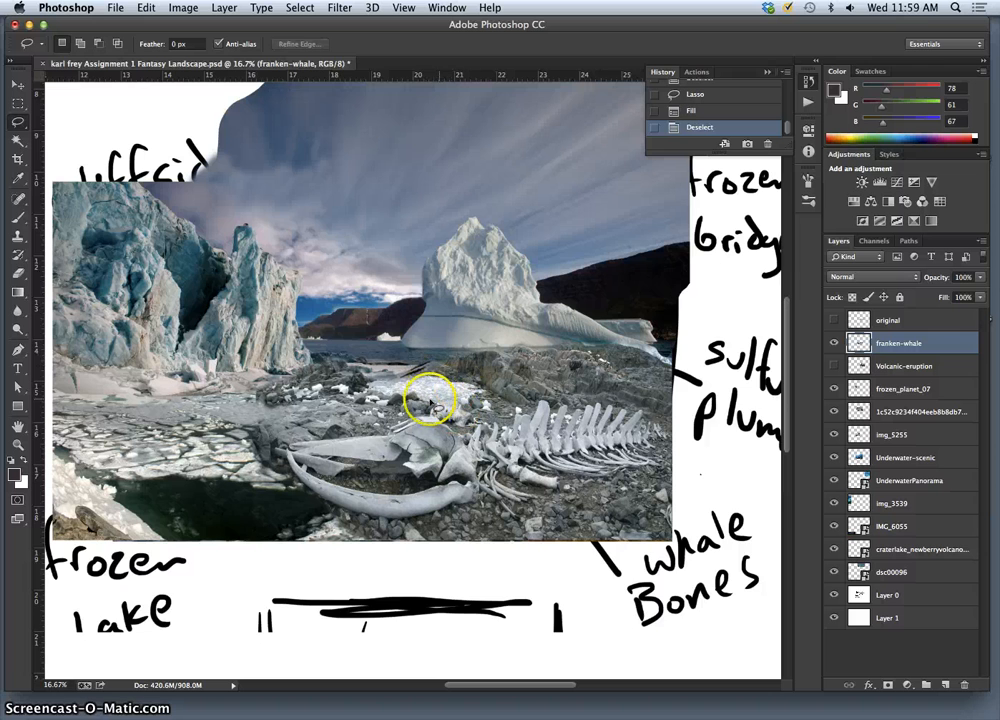
{"action": "left_click_drag", "start_coordinate": [406, 392], "coordinate": [480, 381]}
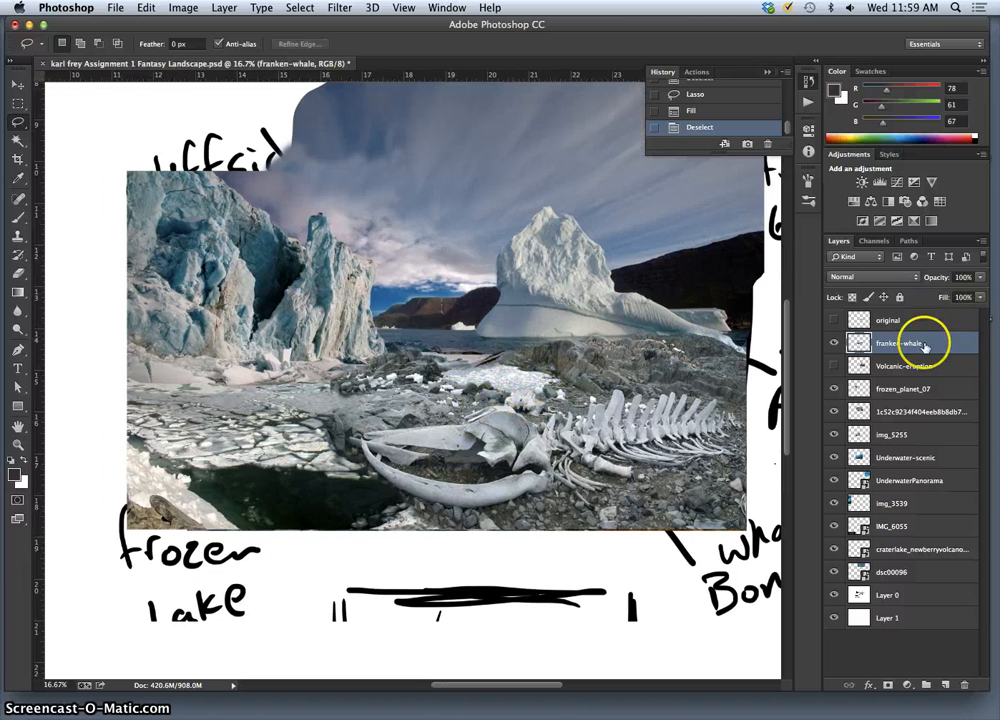
Erase the franken-whale layer's seams at 28% opacity over the cracked ice beside the jaw and the shoreline below the iceberg.
{"action": "left_click", "coordinate": [19, 273]}
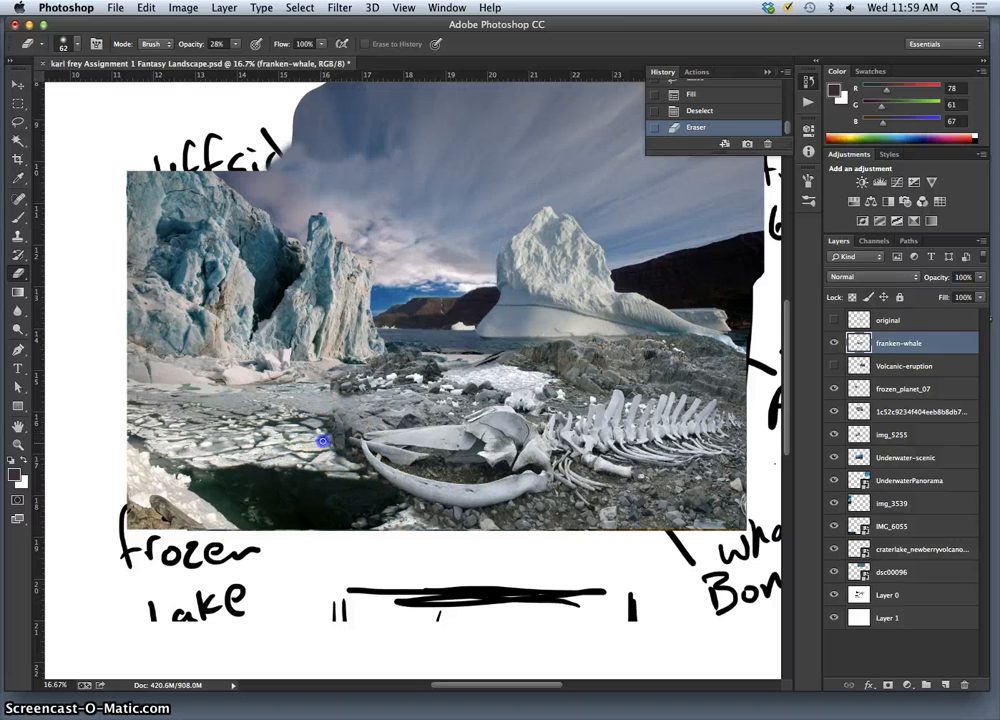
{"action": "left_click", "coordinate": [335, 413]}
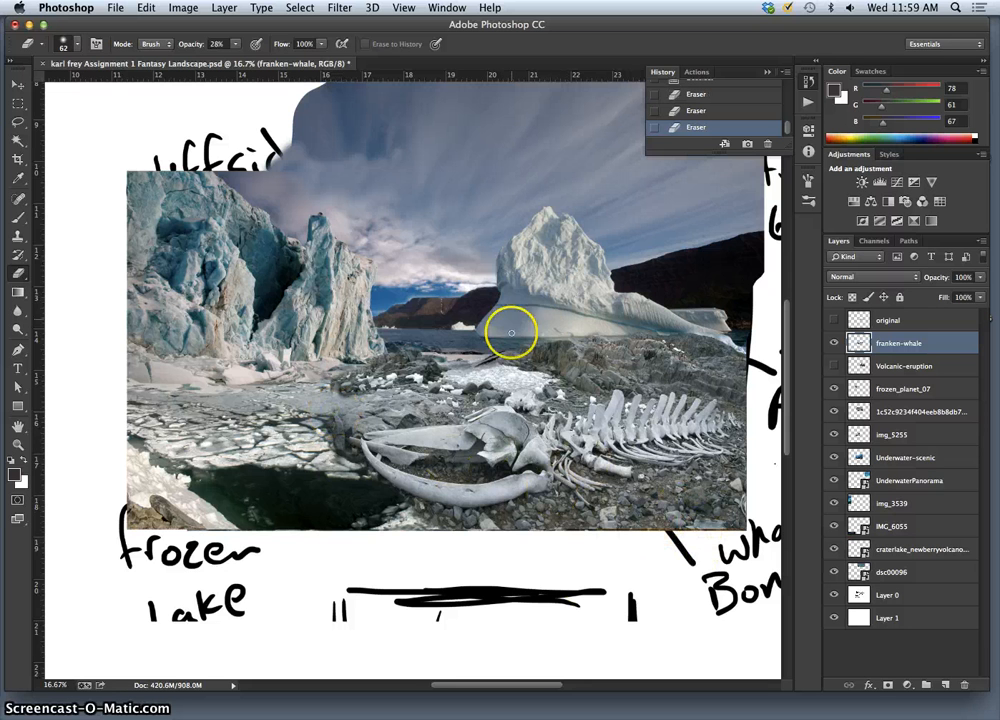
{"action": "left_click_drag", "start_coordinate": [500, 328], "coordinate": [499, 361]}
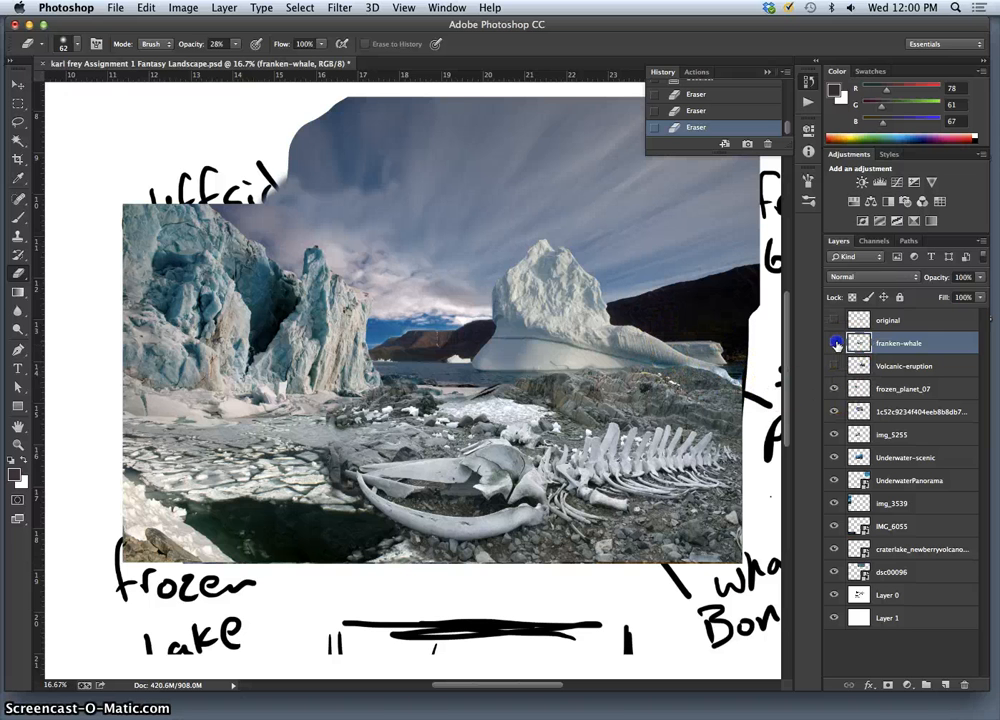
Compare the collage with franken-whale hidden and shown, and soften that layer's rocky edge beneath the iceberg's low tail with the Eraser.
{"action": "left_click", "coordinate": [836, 343]}
{"action": "left_click", "coordinate": [836, 343]}
{"action": "left_click_drag", "start_coordinate": [692, 364], "coordinate": [712, 364]}
{"action": "left_click_drag", "start_coordinate": [733, 378], "coordinate": [726, 370]}
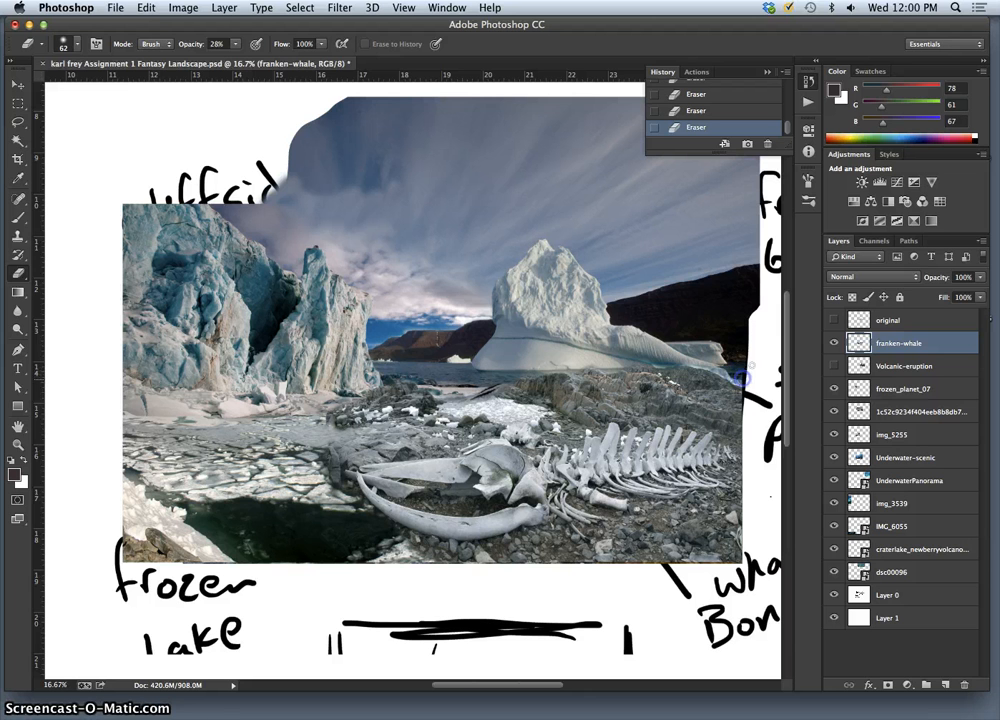
{"action": "left_click", "coordinate": [659, 367]}
Review the whole blended landscape at 12.5% zoom and save the document.
{"action": "mouse_move", "coordinate": [359, 503]}
{"action": "left_mouse_down"}
{"action": "mouse_move", "coordinate": [364, 444]}
{"action": "mouse_move", "coordinate": [341, 426]}
{"action": "left_mouse_up"}
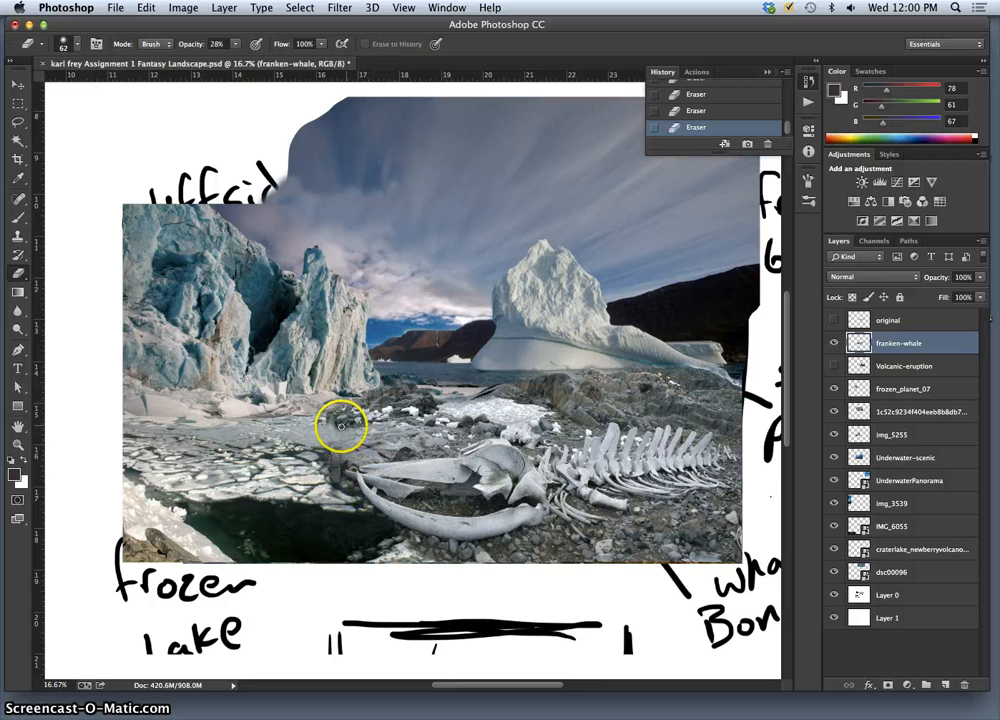
{"action": "mouse_move", "coordinate": [442, 466]}
{"action": "left_mouse_down"}
{"action": "mouse_move", "coordinate": [336, 429]}
{"action": "mouse_move", "coordinate": [436, 428]}
{"action": "mouse_move", "coordinate": [544, 405]}
{"action": "left_mouse_up"}
{"action": "key", "text": "super+minus"}
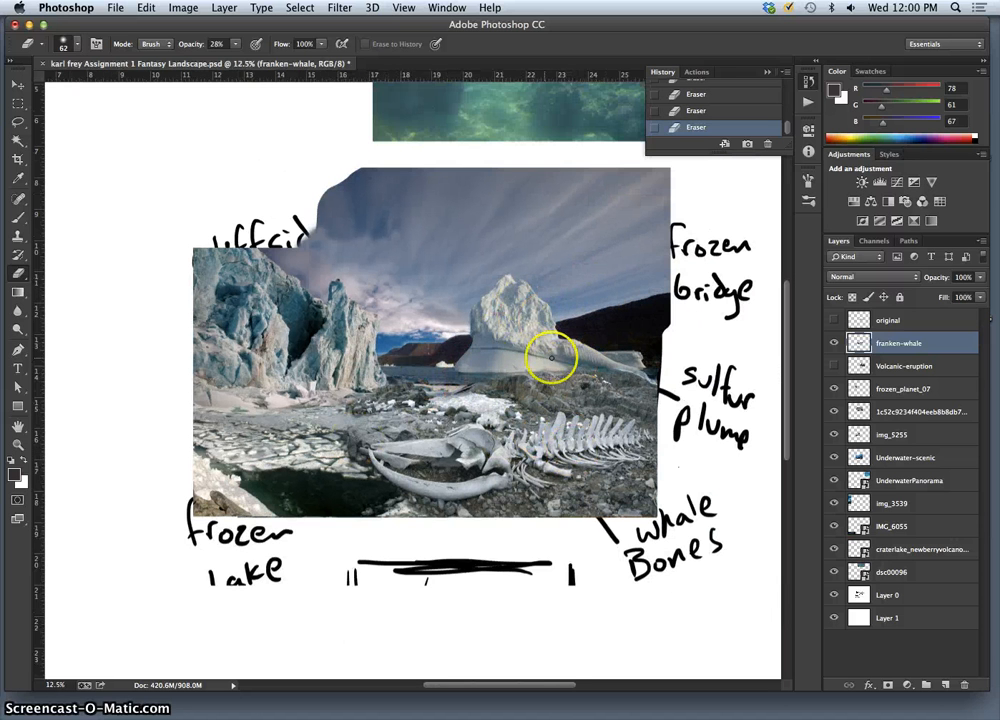
{"action": "mouse_move", "coordinate": [551, 357]}
{"action": "left_mouse_down"}
{"action": "mouse_move", "coordinate": [573, 447]}
{"action": "mouse_move", "coordinate": [611, 530]}
{"action": "mouse_move", "coordinate": [589, 439]}
{"action": "mouse_move", "coordinate": [587, 451]}
{"action": "mouse_move", "coordinate": [455, 407]}
{"action": "mouse_move", "coordinate": [500, 421]}
{"action": "left_mouse_up"}
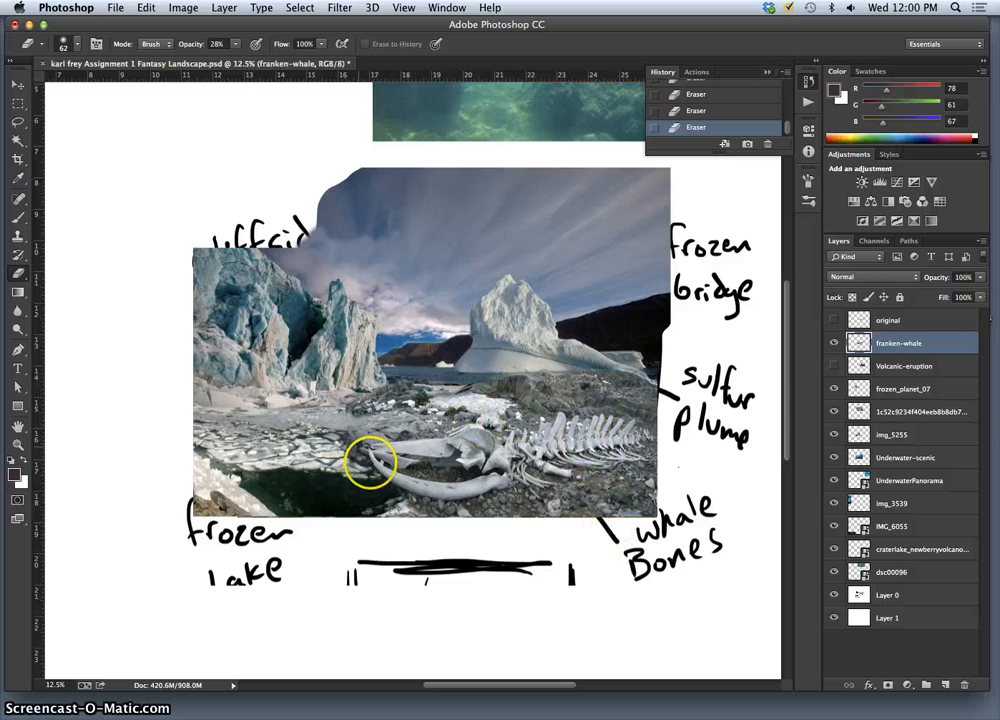
{"action": "key", "text": "super+s"}
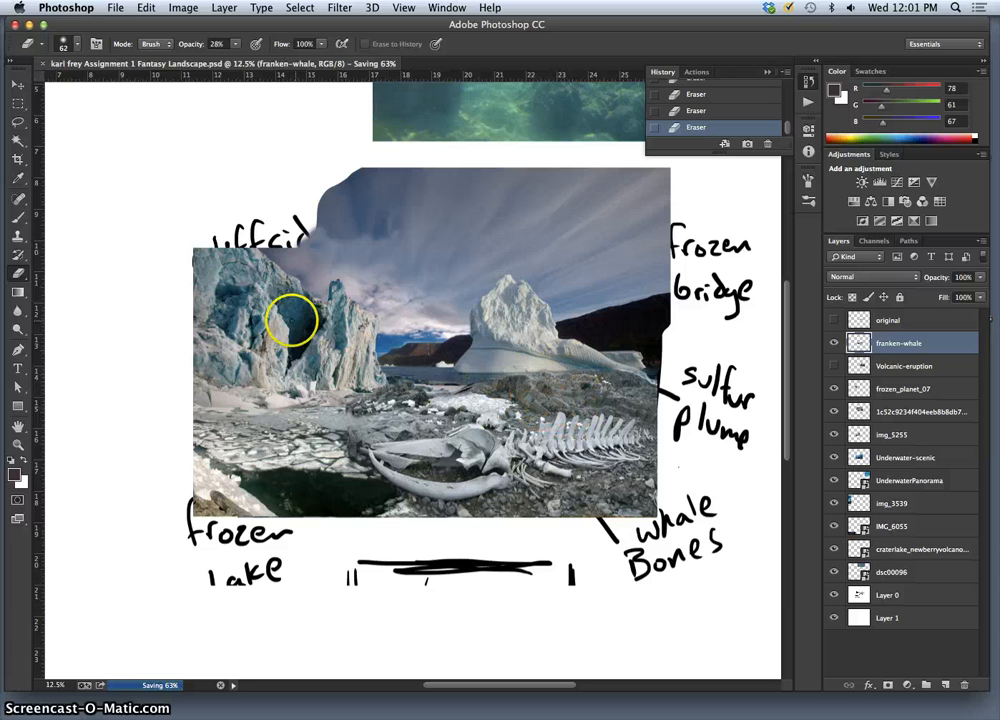
Set up the Dodge tool with 29% exposure and a soft 361 px brush.
{"action": "left_click", "coordinate": [20, 328]}
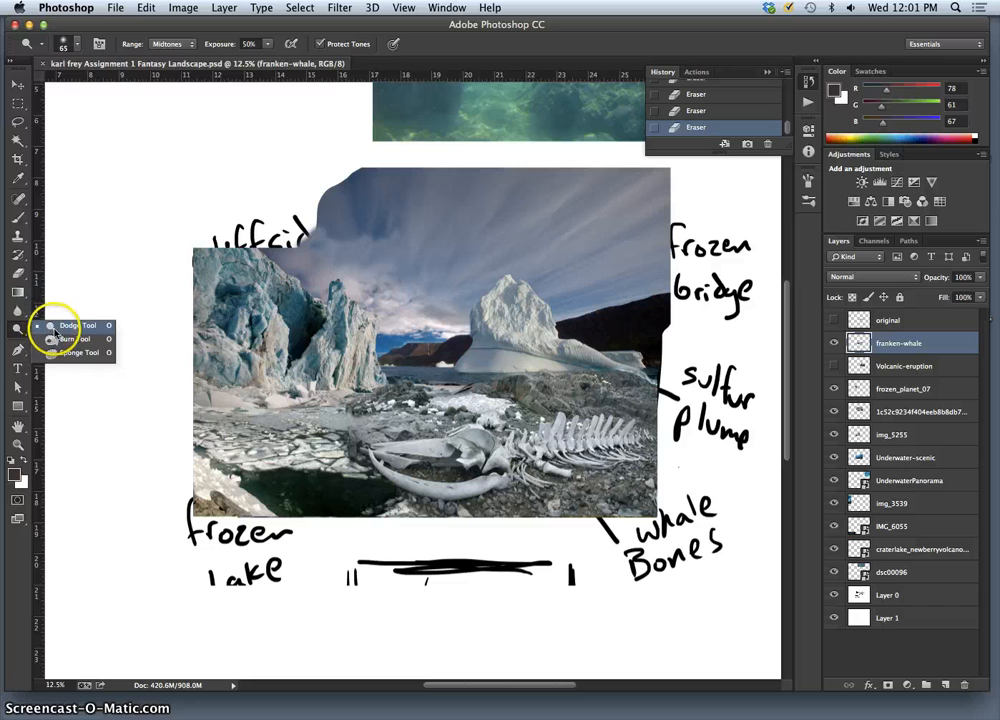
{"action": "left_click", "coordinate": [62, 329]}
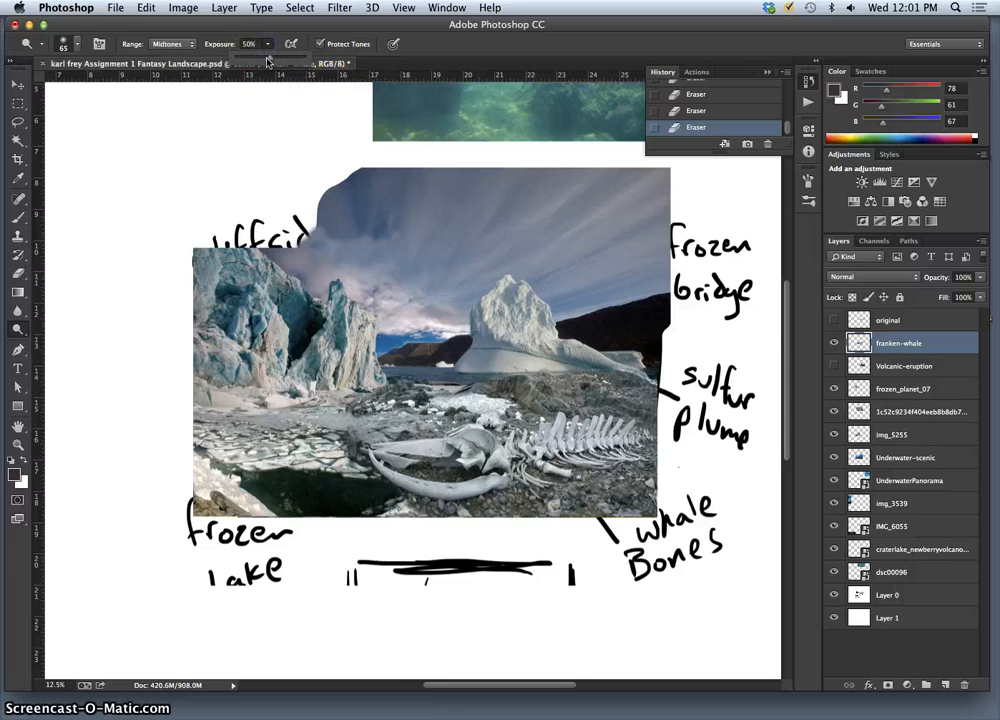
{"action": "left_click_drag", "start_coordinate": [255, 62], "coordinate": [258, 62]}
{"action": "left_click", "coordinate": [77, 46]}
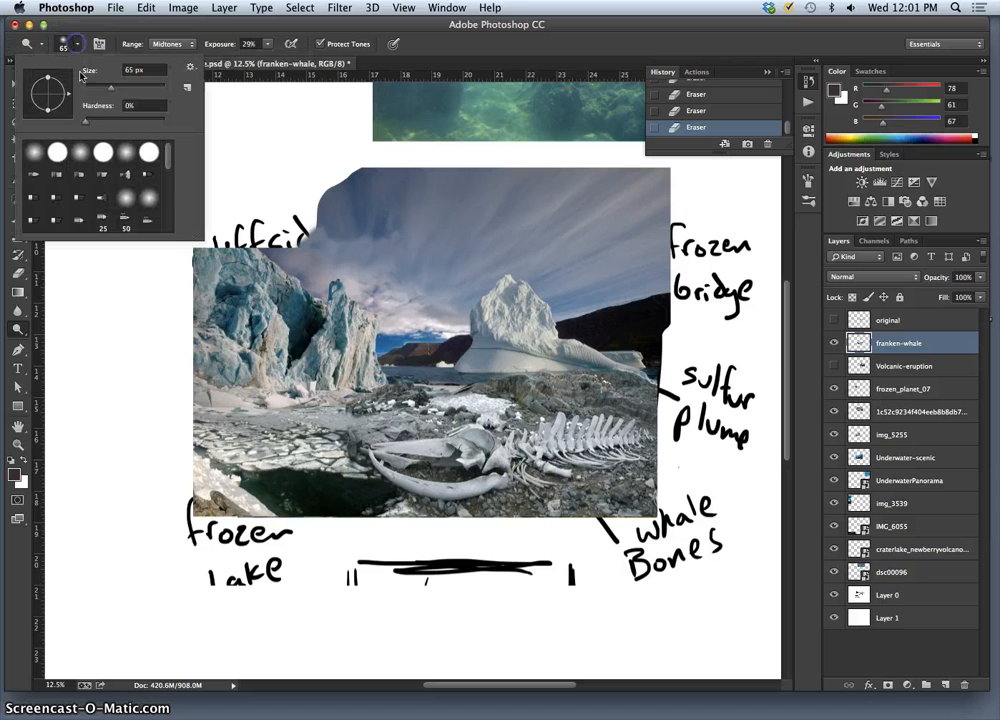
{"action": "left_click_drag", "start_coordinate": [110, 87], "coordinate": [123, 89]}
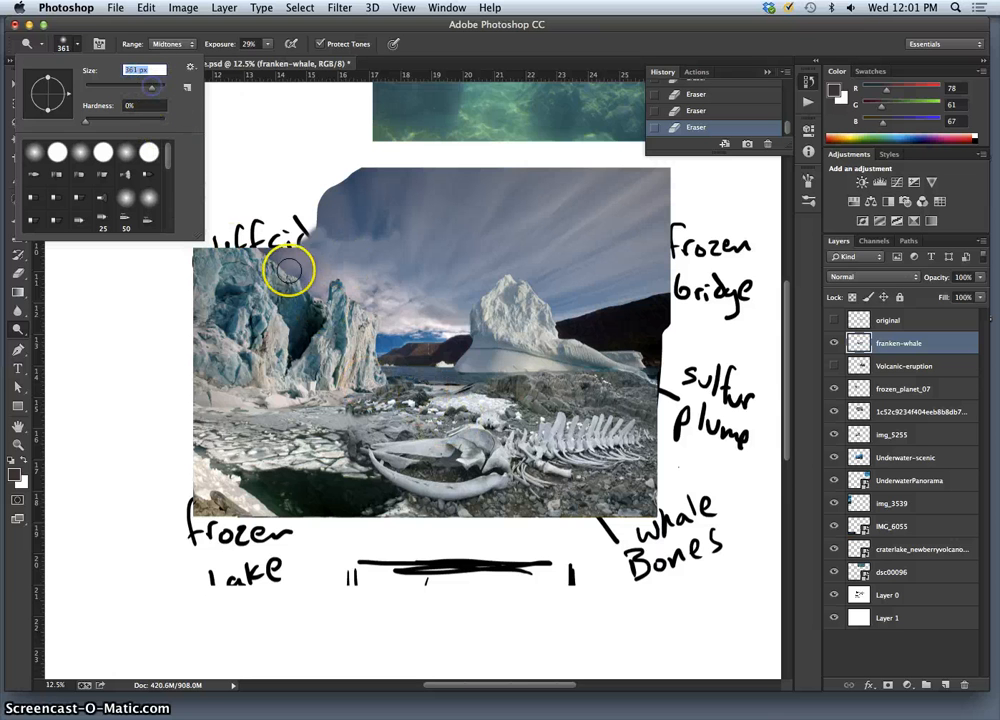
Lighten the whale skull's long upper jaw bone with Dodge strokes on the franken-whale layer.
{"action": "key", "text": "super+equal"}
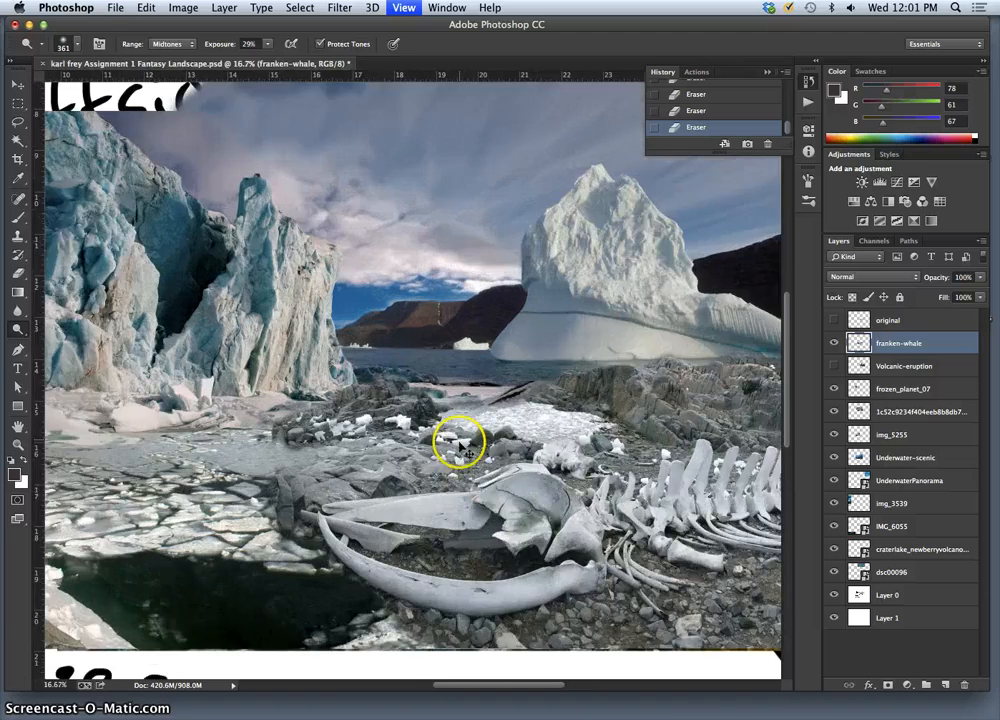
{"action": "key", "text": "super+equal"}
{"action": "key", "text": "super+equal"}
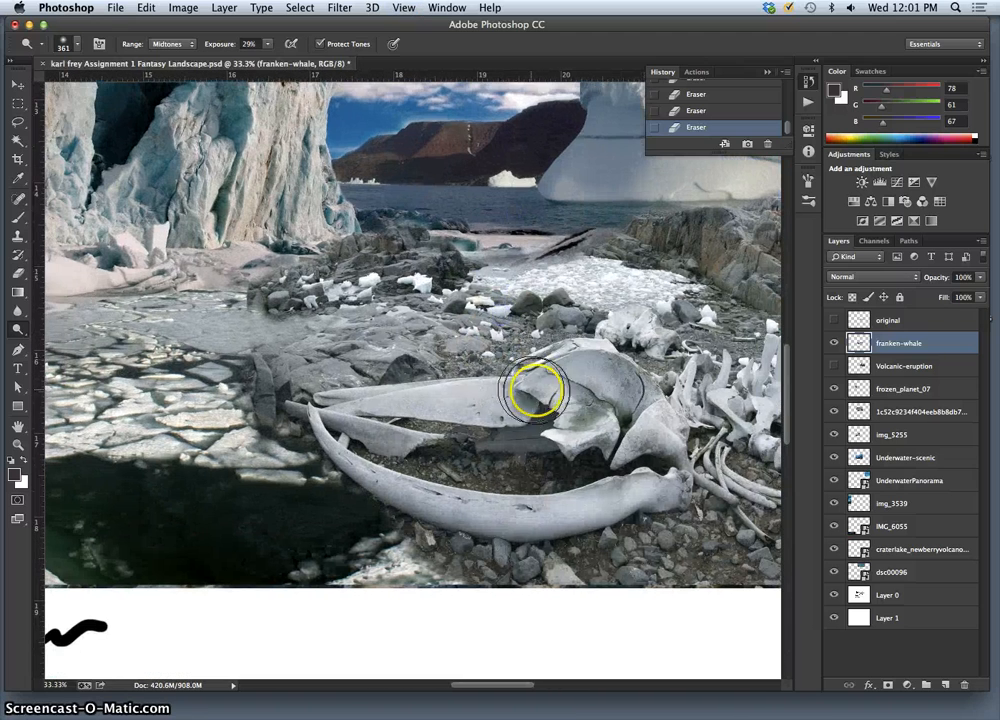
{"action": "left_click_drag", "start_coordinate": [536, 391], "coordinate": [411, 402]}
{"action": "left_click_drag", "start_coordinate": [471, 404], "coordinate": [368, 401]}
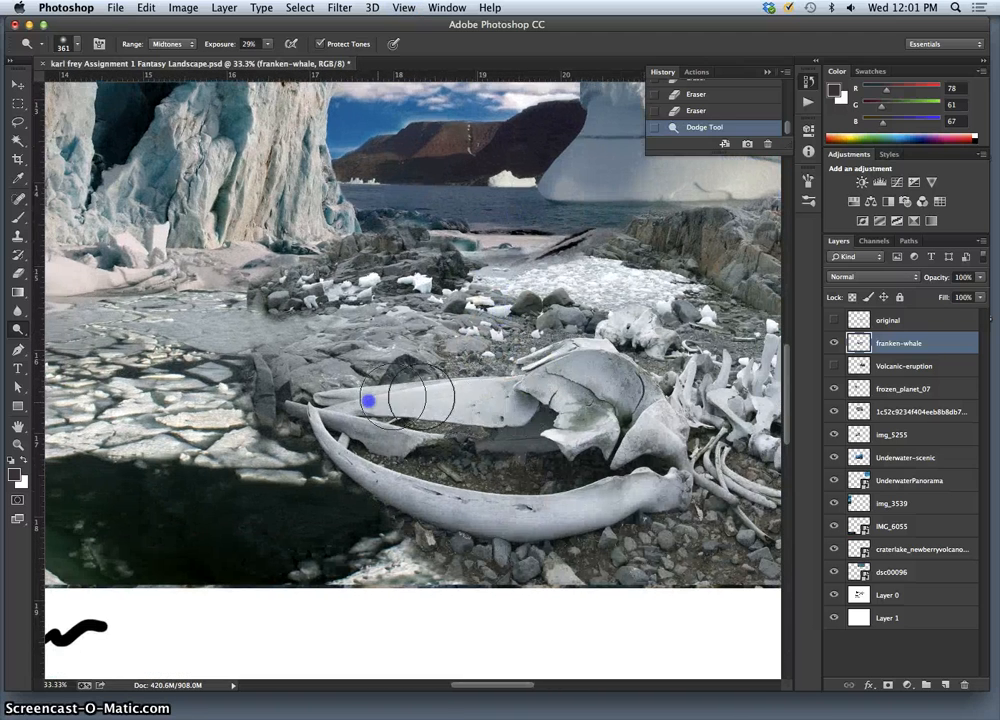
{"action": "left_click_drag", "start_coordinate": [500, 396], "coordinate": [336, 408]}
Dodge the curved lower jaw, the cranium and the jaw tips of the whale skull to brighten them.
{"action": "mouse_move", "coordinate": [440, 413]}
{"action": "left_mouse_down"}
{"action": "mouse_move", "coordinate": [351, 432]}
{"action": "mouse_move", "coordinate": [382, 444]}
{"action": "mouse_move", "coordinate": [336, 455]}
{"action": "mouse_move", "coordinate": [382, 487]}
{"action": "mouse_move", "coordinate": [463, 515]}
{"action": "mouse_move", "coordinate": [580, 509]}
{"action": "left_mouse_up"}
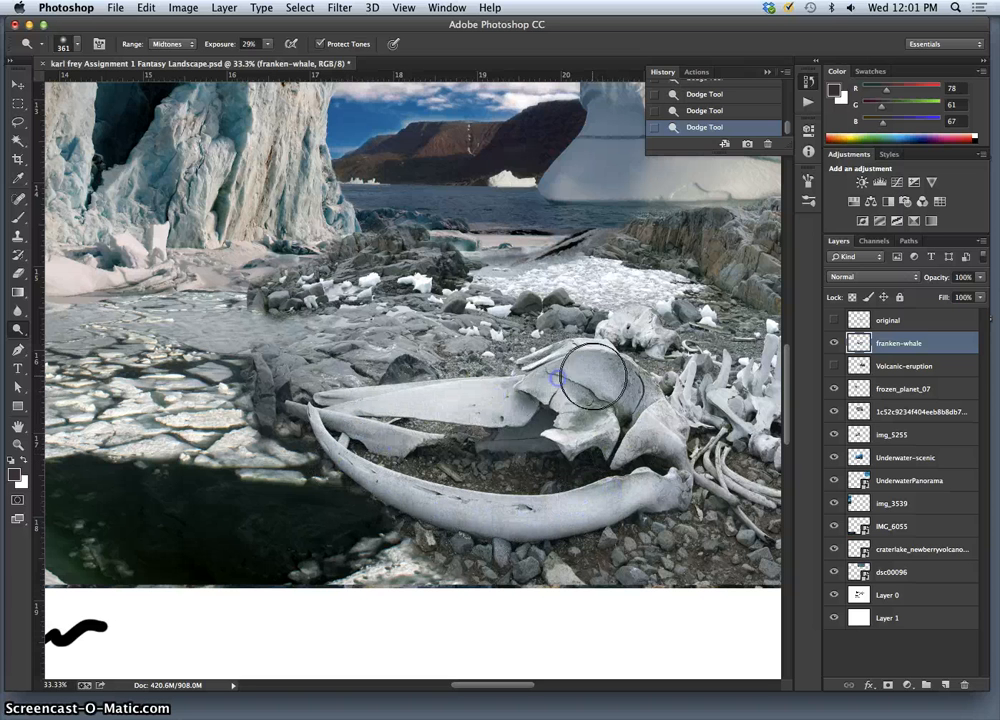
{"action": "mouse_move", "coordinate": [594, 377]}
{"action": "left_mouse_down"}
{"action": "mouse_move", "coordinate": [545, 381]}
{"action": "mouse_move", "coordinate": [620, 422]}
{"action": "mouse_move", "coordinate": [653, 424]}
{"action": "mouse_move", "coordinate": [650, 411]}
{"action": "mouse_move", "coordinate": [391, 406]}
{"action": "mouse_move", "coordinate": [324, 415]}
{"action": "mouse_move", "coordinate": [417, 509]}
{"action": "mouse_move", "coordinate": [500, 513]}
{"action": "mouse_move", "coordinate": [634, 500]}
{"action": "mouse_move", "coordinate": [668, 416]}
{"action": "left_mouse_up"}
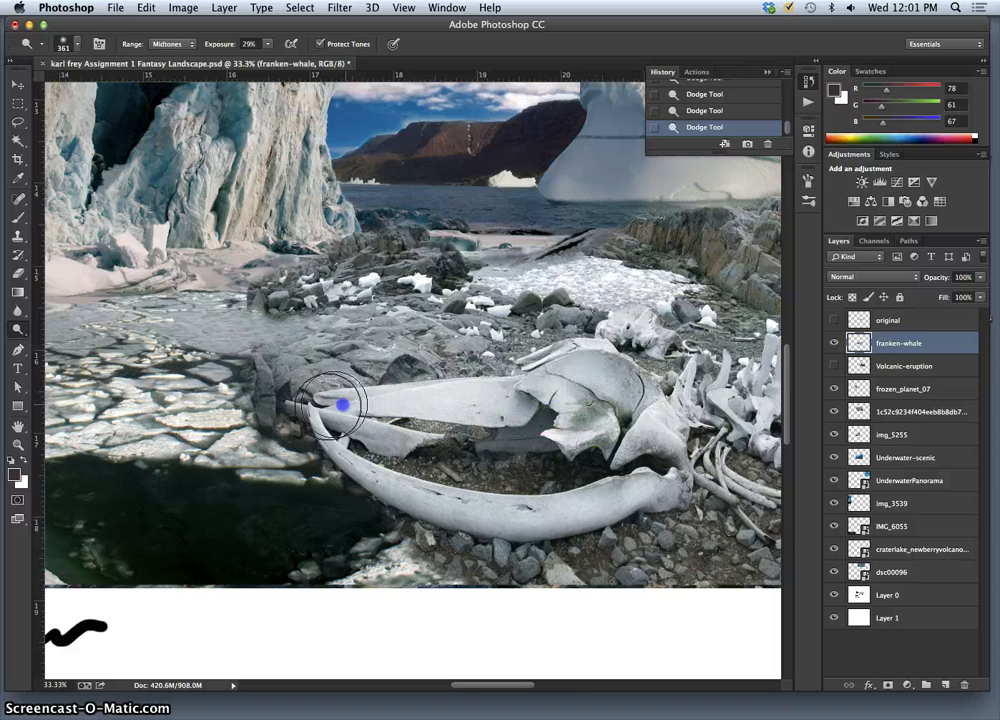
{"action": "left_click", "coordinate": [357, 409]}
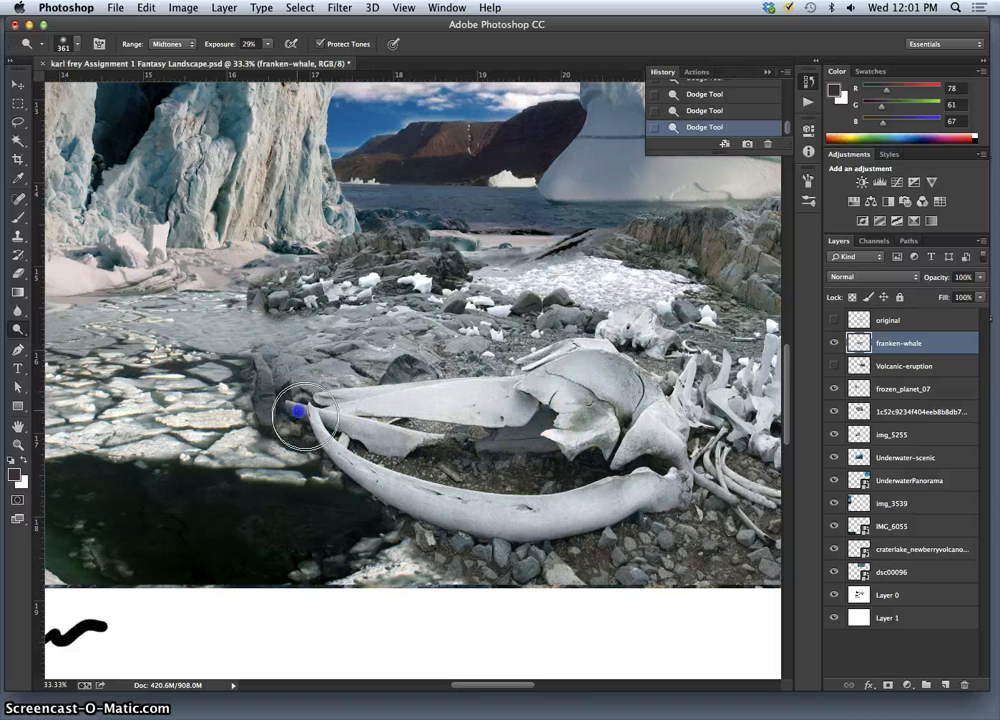
{"action": "mouse_move", "coordinate": [439, 400]}
{"action": "left_mouse_down"}
{"action": "mouse_move", "coordinate": [352, 399]}
{"action": "mouse_move", "coordinate": [391, 394]}
{"action": "mouse_move", "coordinate": [374, 368]}
{"action": "mouse_move", "coordinate": [394, 404]}
{"action": "mouse_move", "coordinate": [407, 378]}
{"action": "mouse_move", "coordinate": [442, 422]}
{"action": "left_mouse_up"}
{"action": "mouse_move", "coordinate": [396, 488]}
{"action": "left_mouse_down"}
{"action": "mouse_move", "coordinate": [385, 492]}
{"action": "mouse_move", "coordinate": [400, 487]}
{"action": "left_mouse_up"}
{"action": "left_click_drag", "start_coordinate": [568, 430], "coordinate": [591, 380]}
{"action": "mouse_move", "coordinate": [404, 372]}
{"action": "left_mouse_down"}
{"action": "mouse_move", "coordinate": [446, 413]}
{"action": "mouse_move", "coordinate": [341, 379]}
{"action": "mouse_move", "coordinate": [285, 385]}
{"action": "mouse_move", "coordinate": [417, 389]}
{"action": "mouse_move", "coordinate": [417, 375]}
{"action": "mouse_move", "coordinate": [354, 359]}
{"action": "mouse_move", "coordinate": [315, 359]}
{"action": "mouse_move", "coordinate": [220, 401]}
{"action": "mouse_move", "coordinate": [184, 376]}
{"action": "mouse_move", "coordinate": [119, 393]}
{"action": "mouse_move", "coordinate": [106, 407]}
{"action": "mouse_move", "coordinate": [95, 397]}
{"action": "mouse_move", "coordinate": [153, 403]}
{"action": "mouse_move", "coordinate": [160, 384]}
{"action": "mouse_move", "coordinate": [239, 376]}
{"action": "mouse_move", "coordinate": [173, 421]}
{"action": "mouse_move", "coordinate": [152, 455]}
{"action": "mouse_move", "coordinate": [300, 508]}
{"action": "left_mouse_up"}
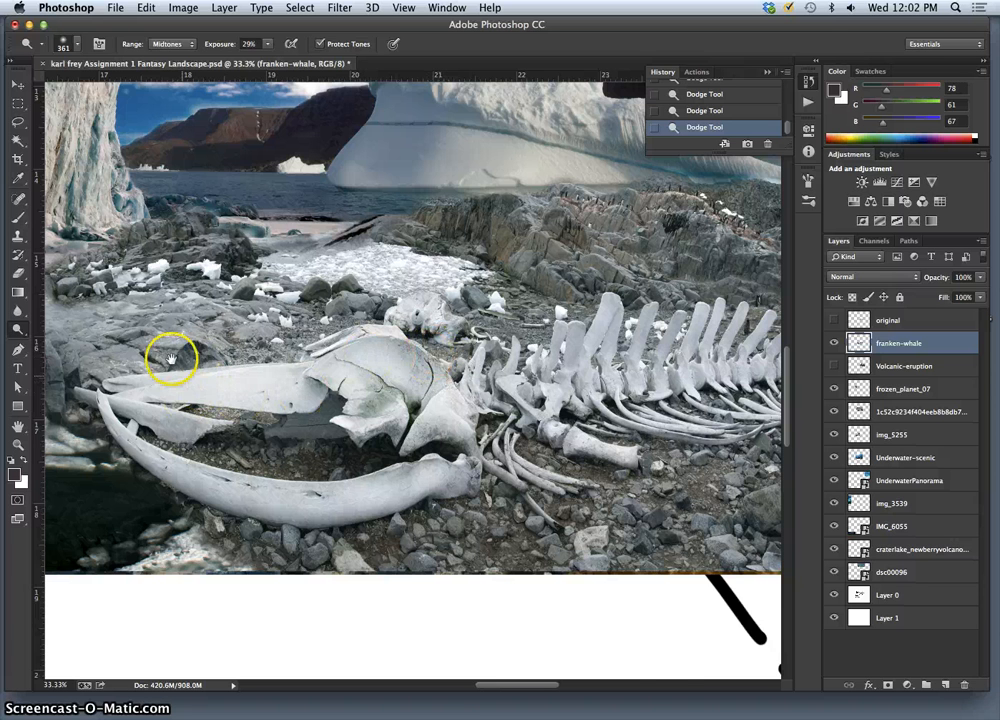
{"action": "left_click_drag", "start_coordinate": [258, 374], "coordinate": [360, 359]}
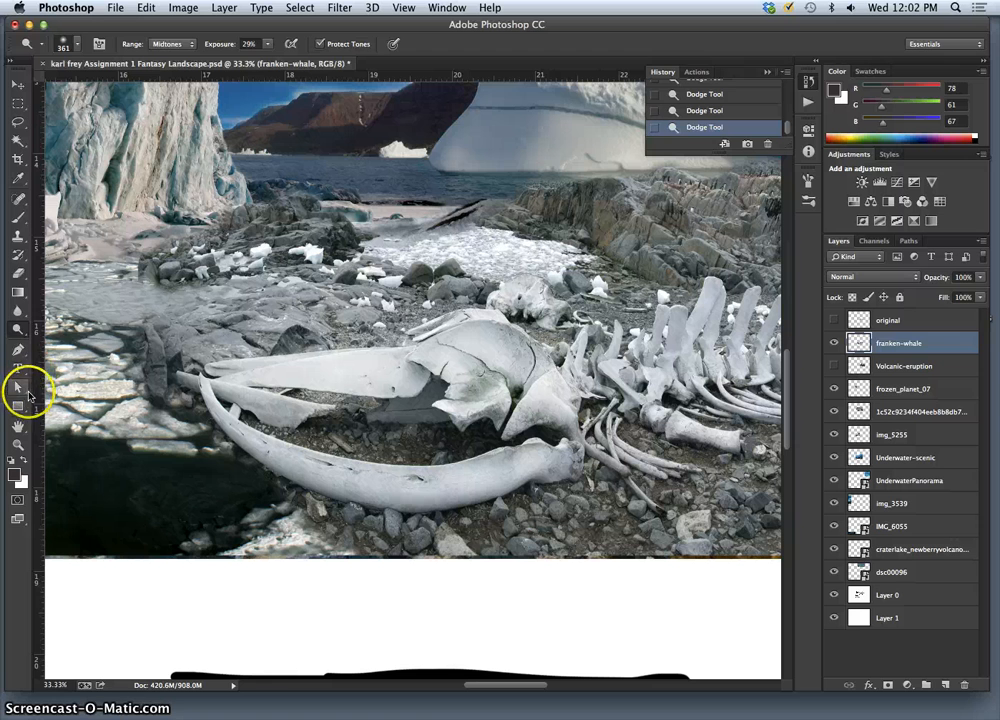
Set up the Burn tool with 28% exposure and a soft 132 px brush.
{"action": "left_click_drag", "start_coordinate": [18, 329], "coordinate": [55, 340]}
{"action": "left_click", "coordinate": [77, 44]}
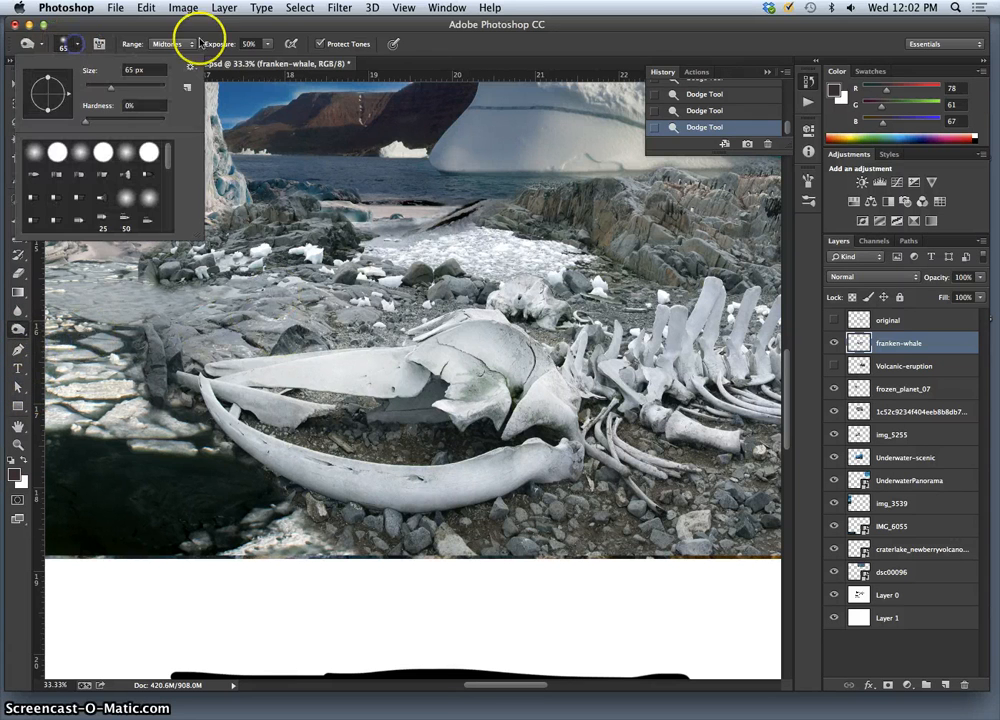
{"action": "left_click", "coordinate": [267, 45]}
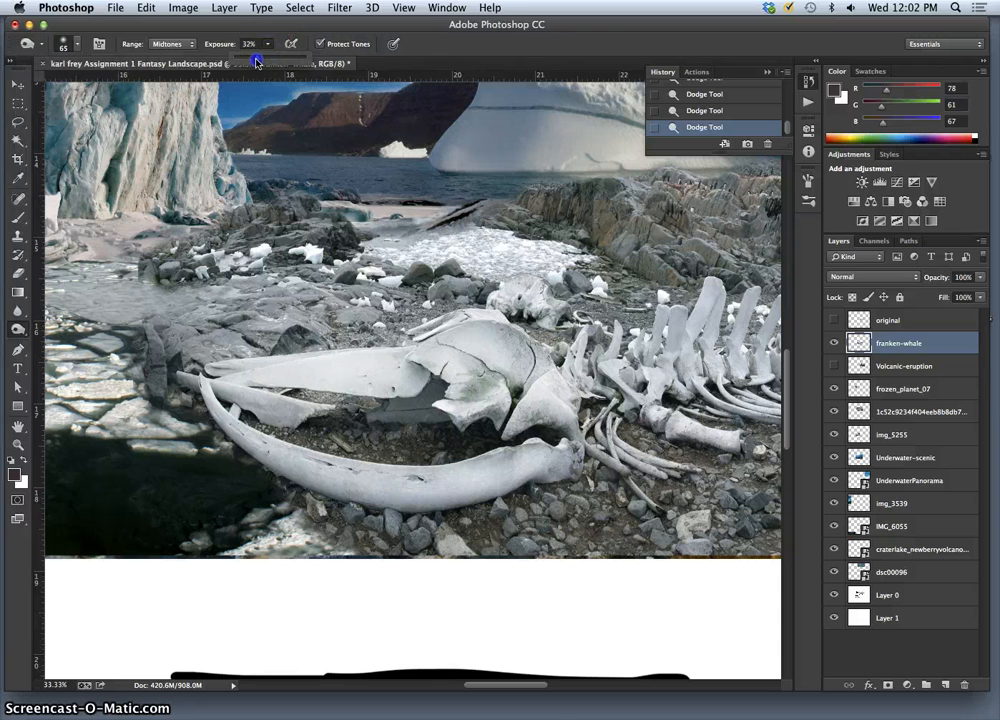
{"action": "left_click", "coordinate": [77, 44]}
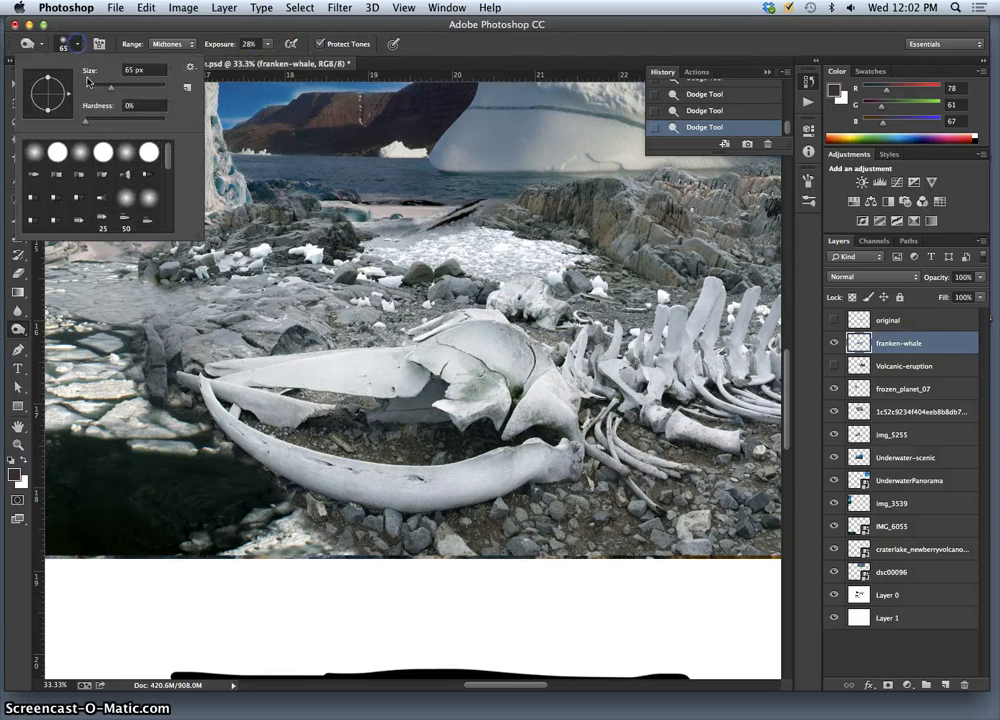
{"action": "left_click_drag", "start_coordinate": [112, 88], "coordinate": [124, 88]}
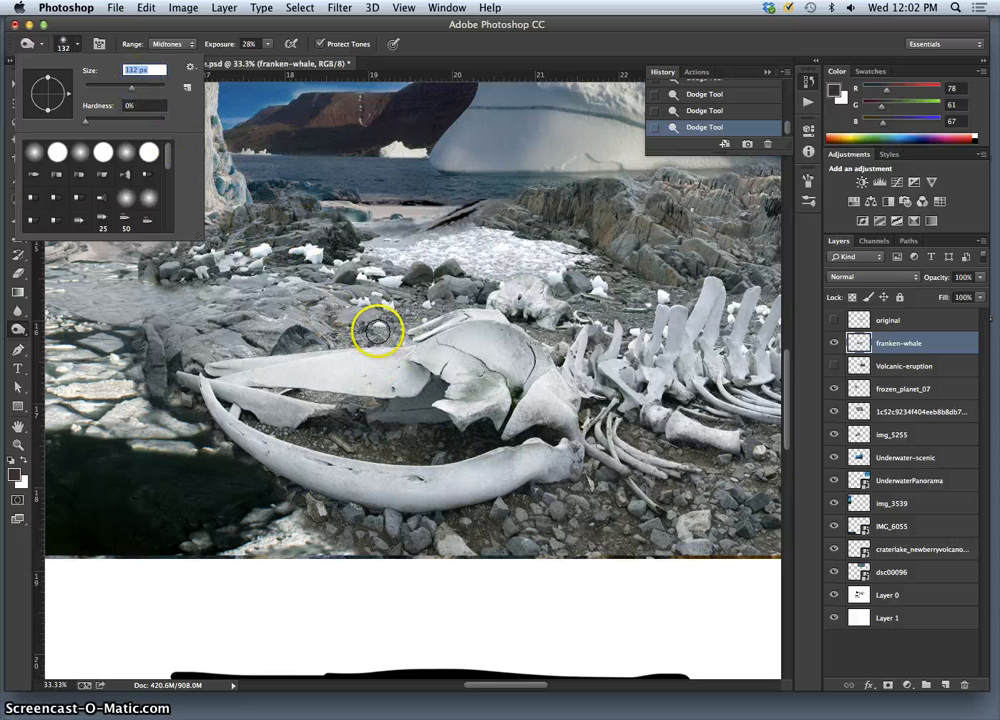
Darken the rocks along the upper jaw's top edge and behind the cranium with Burn strokes.
{"action": "left_click", "coordinate": [384, 337]}
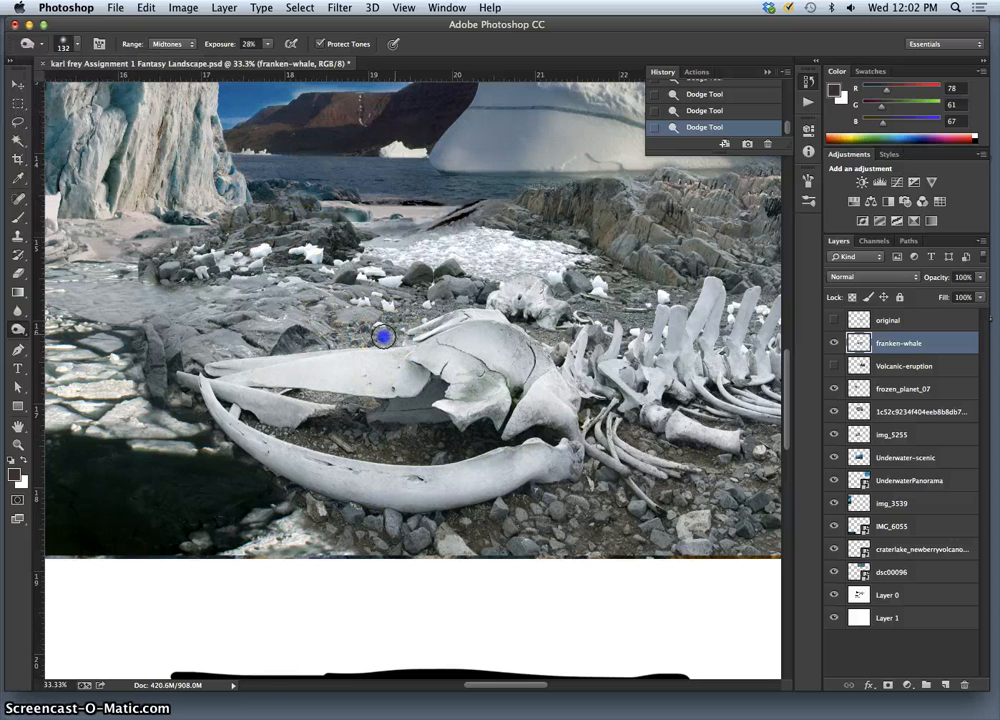
{"action": "left_click_drag", "start_coordinate": [384, 337], "coordinate": [336, 340]}
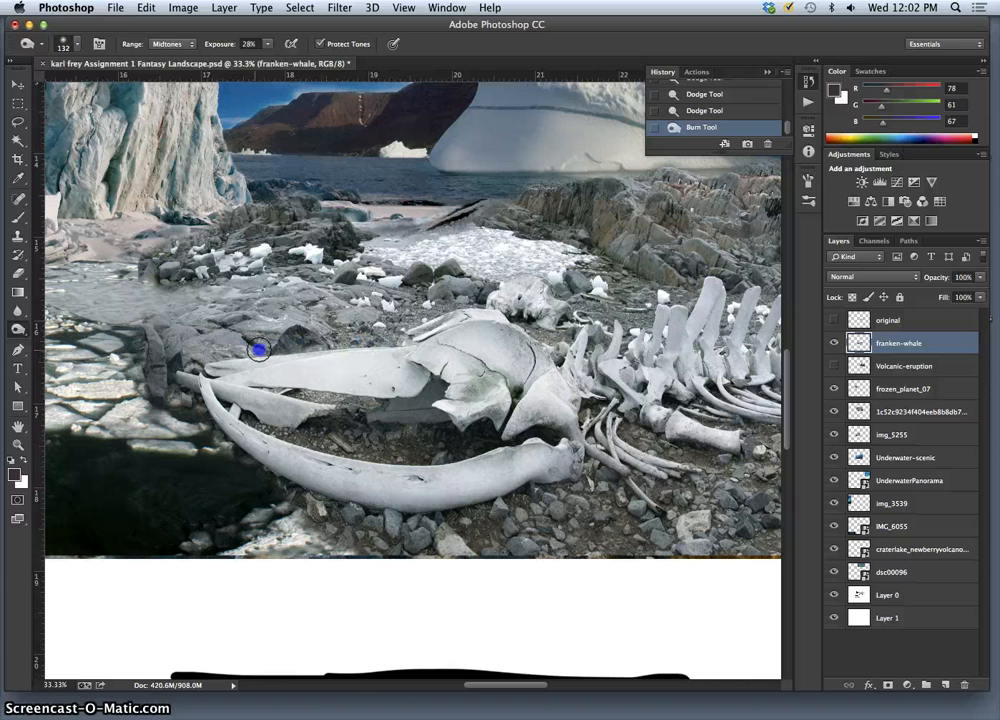
{"action": "left_click_drag", "start_coordinate": [389, 331], "coordinate": [411, 319]}
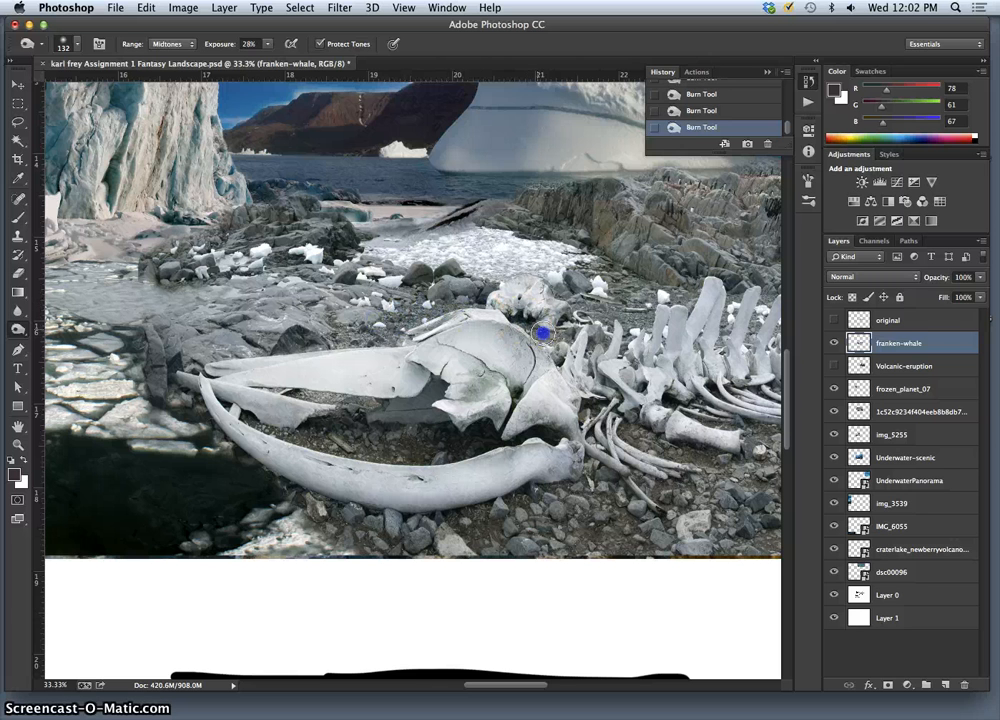
{"action": "mouse_move", "coordinate": [563, 333]}
{"action": "left_mouse_down"}
{"action": "mouse_move", "coordinate": [480, 383]}
{"action": "mouse_move", "coordinate": [363, 408]}
{"action": "left_mouse_up"}
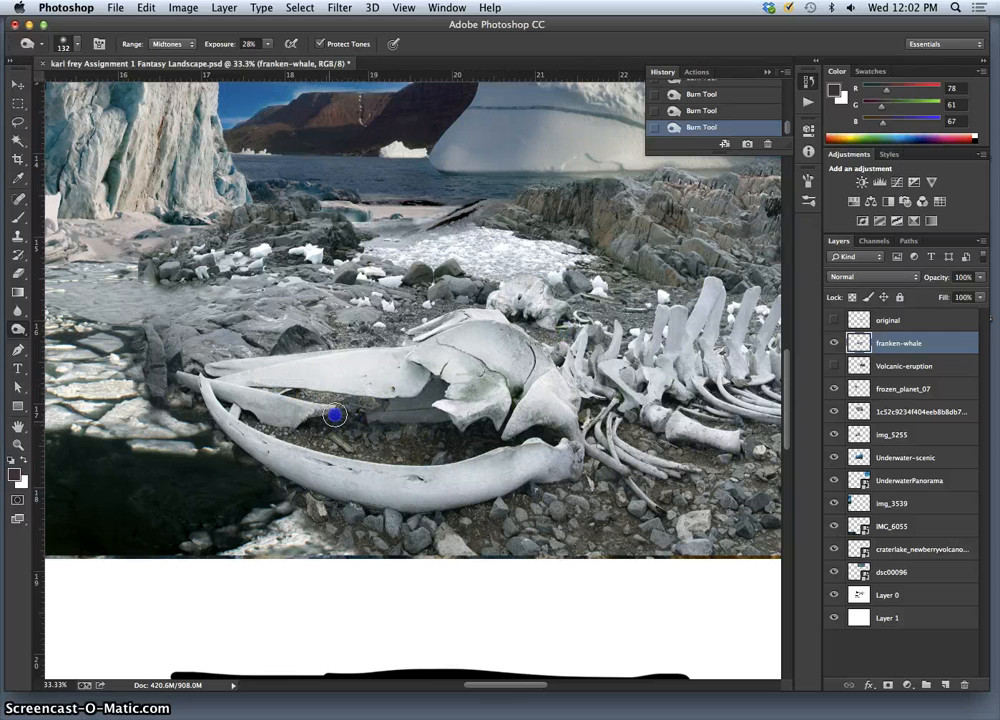
Burn shadows into the gravel between the jaw bones, around the jaw tips and beneath the lower jaw.
{"action": "left_click_drag", "start_coordinate": [251, 417], "coordinate": [330, 440]}
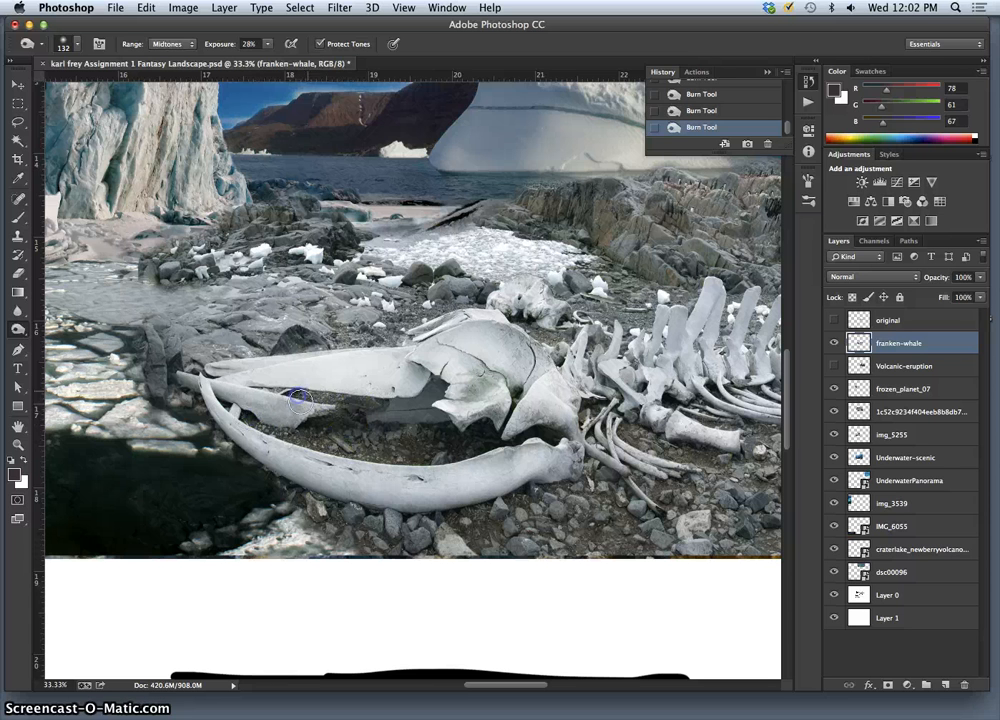
{"action": "left_click_drag", "start_coordinate": [300, 401], "coordinate": [288, 406]}
{"action": "left_click_drag", "start_coordinate": [184, 393], "coordinate": [251, 438]}
{"action": "mouse_move", "coordinate": [390, 528]}
{"action": "left_mouse_down"}
{"action": "mouse_move", "coordinate": [476, 523]}
{"action": "mouse_move", "coordinate": [518, 502]}
{"action": "left_mouse_up"}
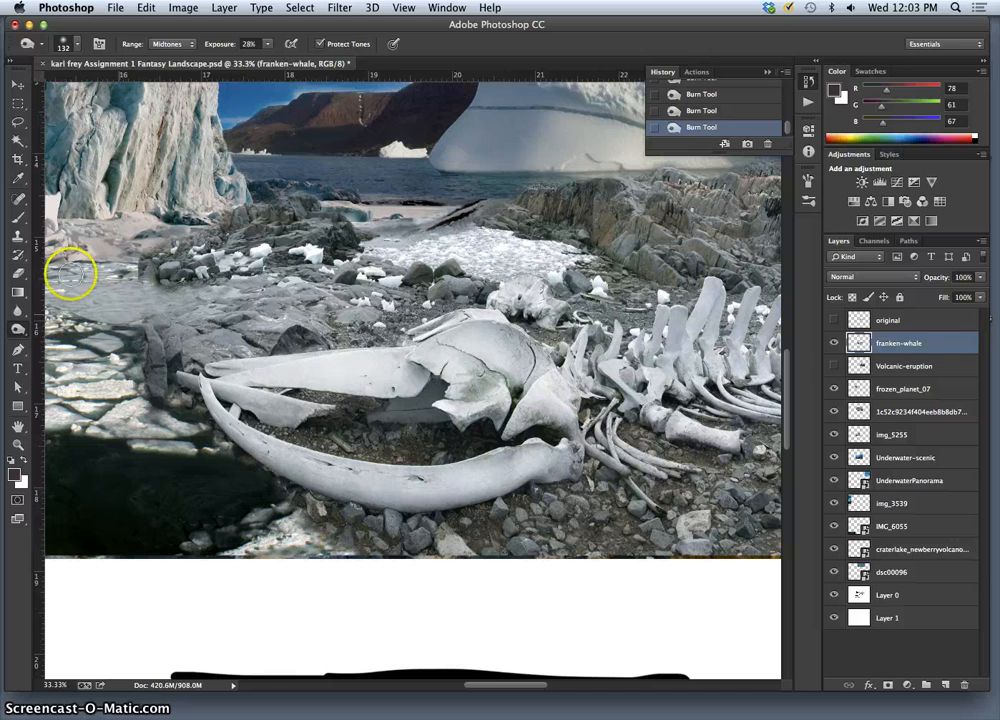
Desaturate the gravel beneath the lower jaw with the Sponge tool at 28% flow and a soft 132 px brush.
{"action": "mouse_move", "coordinate": [19, 333]}
{"action": "left_mouse_down"}
{"action": "mouse_move", "coordinate": [45, 337]}
{"action": "mouse_move", "coordinate": [54, 352]}
{"action": "left_mouse_up"}
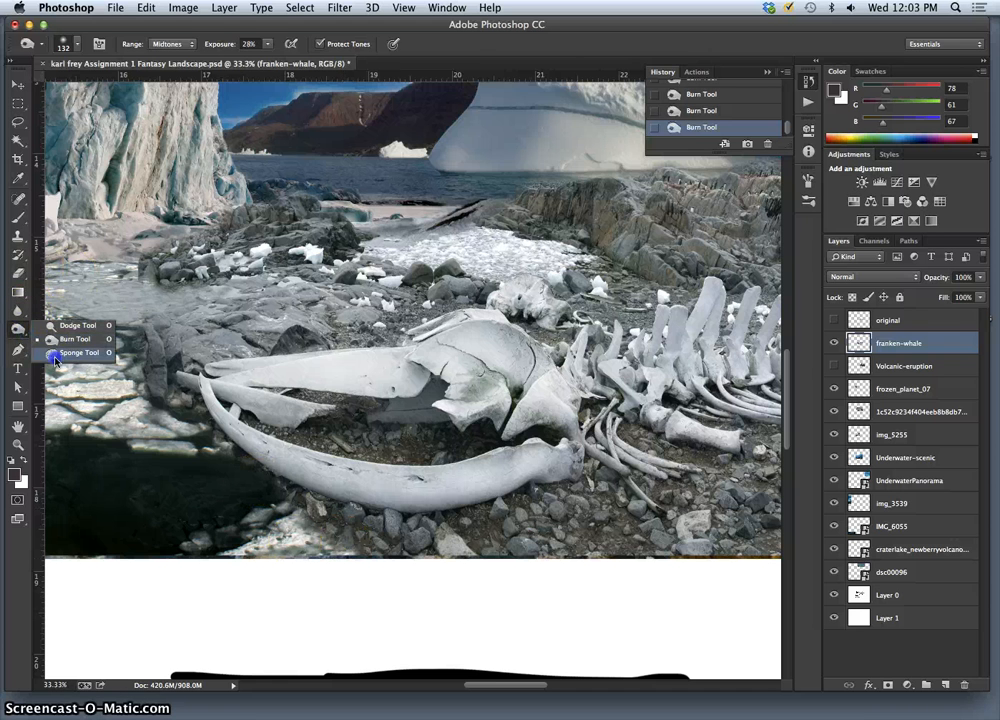
{"action": "left_click", "coordinate": [175, 46]}
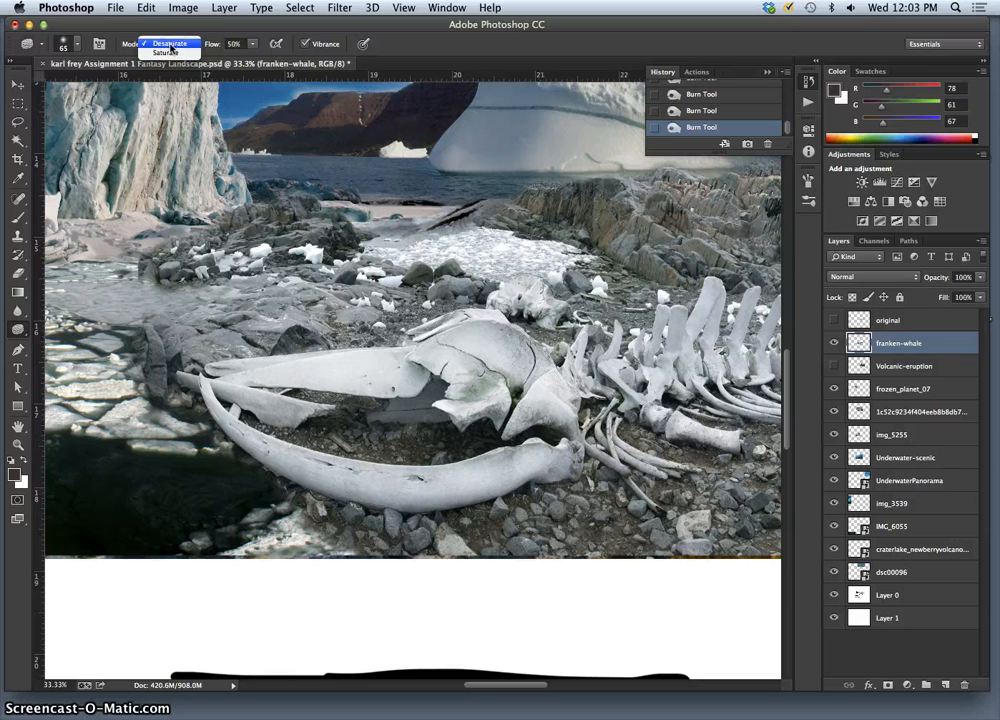
{"action": "left_click", "coordinate": [170, 54]}
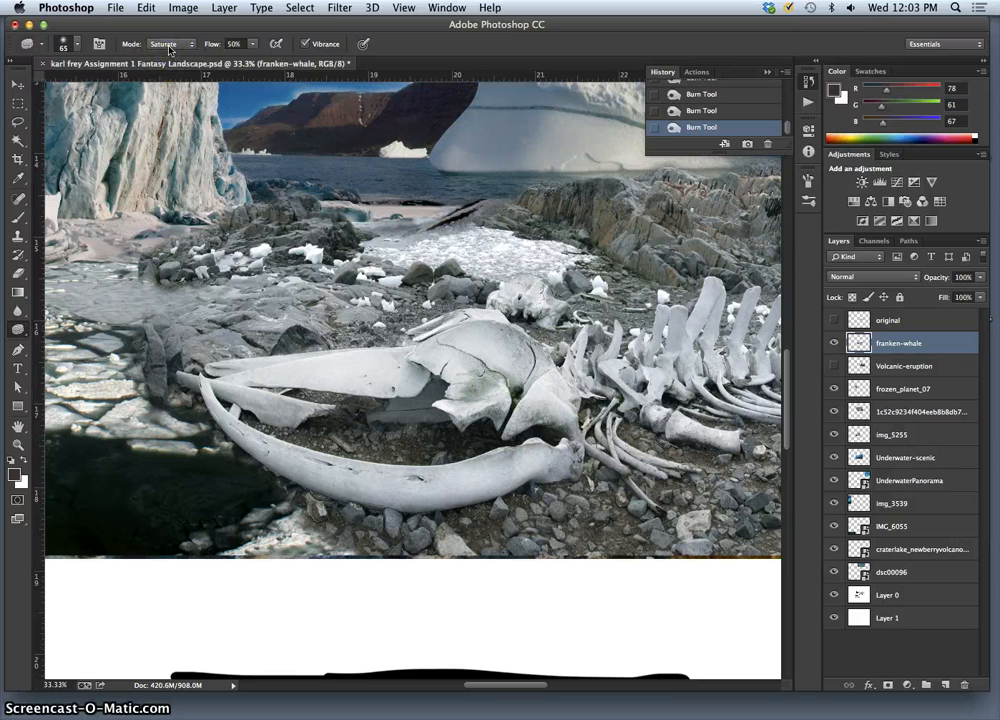
{"action": "left_click", "coordinate": [171, 44]}
{"action": "left_click", "coordinate": [170, 37]}
{"action": "left_click", "coordinate": [174, 43]}
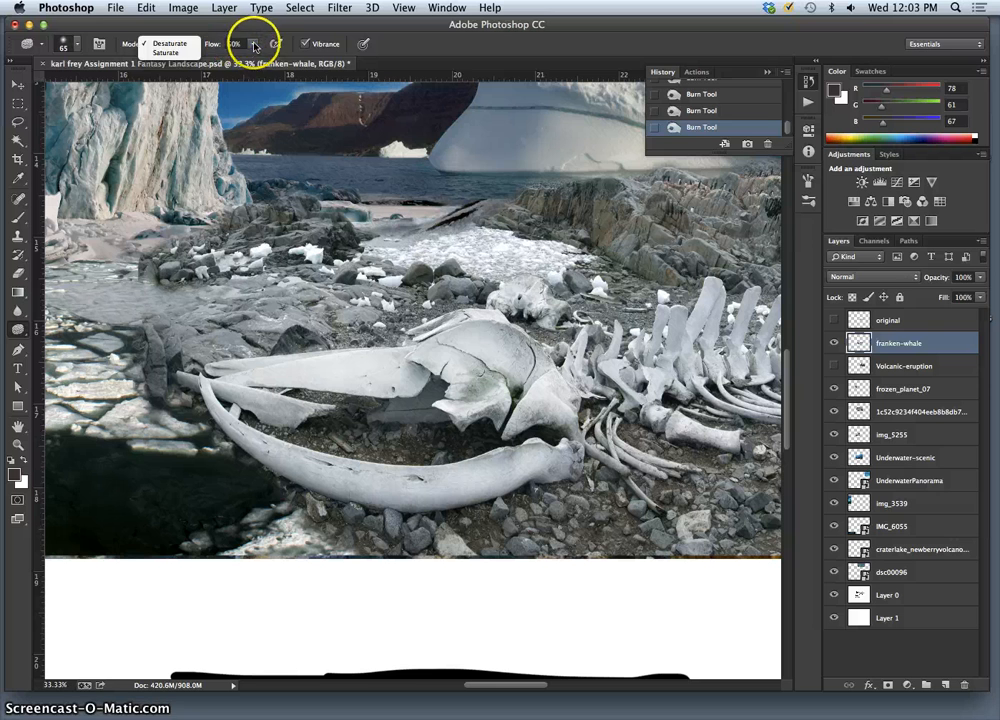
{"action": "left_click", "coordinate": [255, 45]}
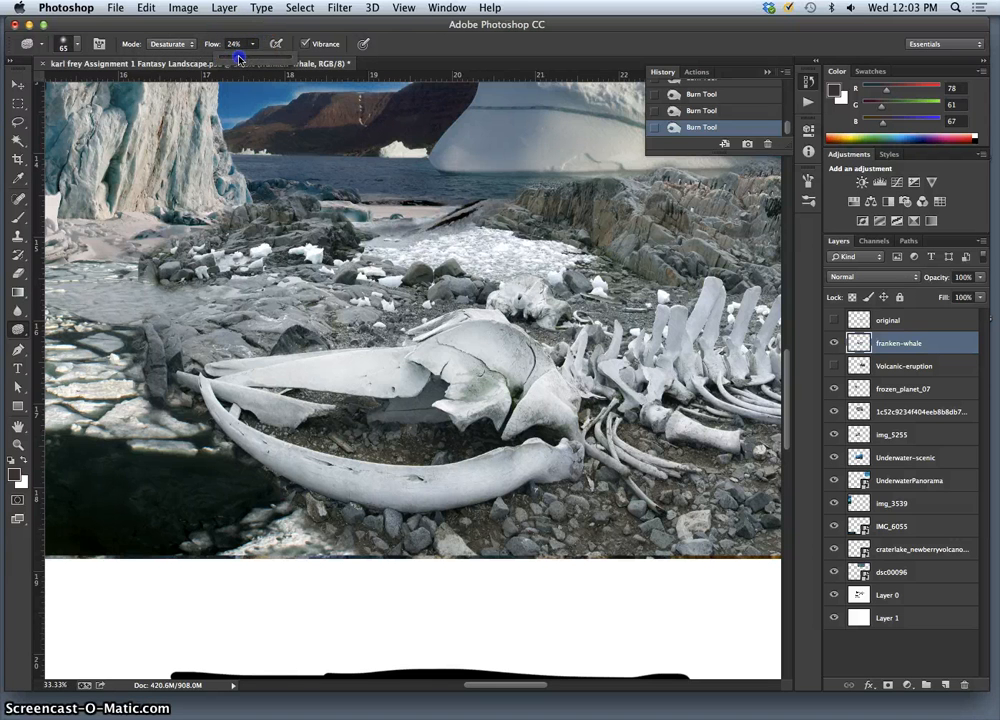
{"action": "left_click", "coordinate": [80, 49]}
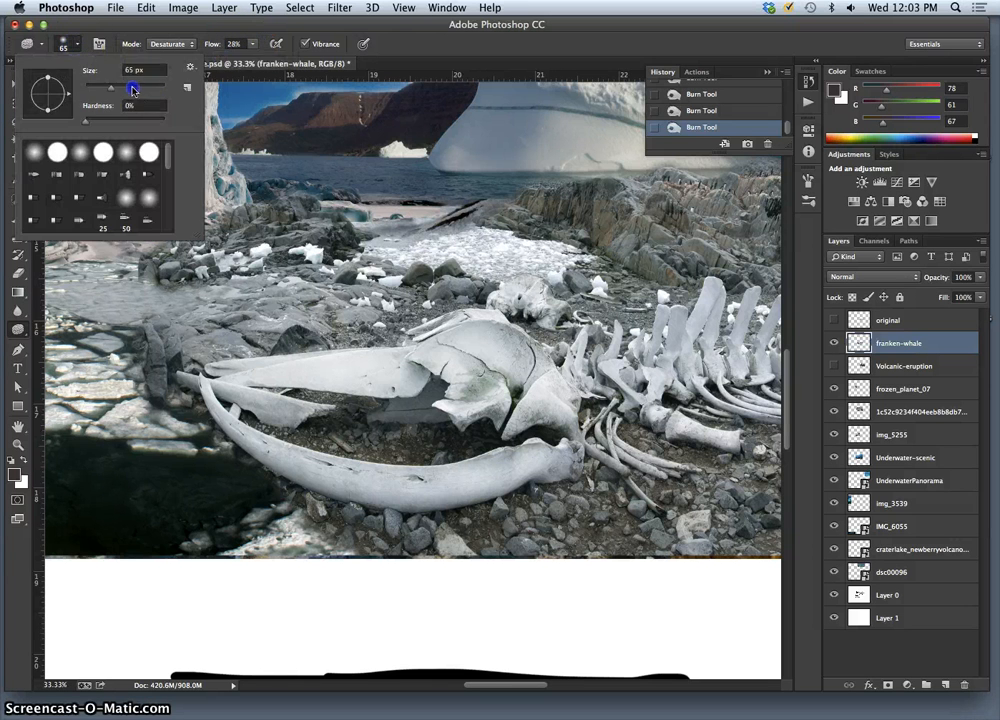
{"action": "left_click", "coordinate": [331, 527]}
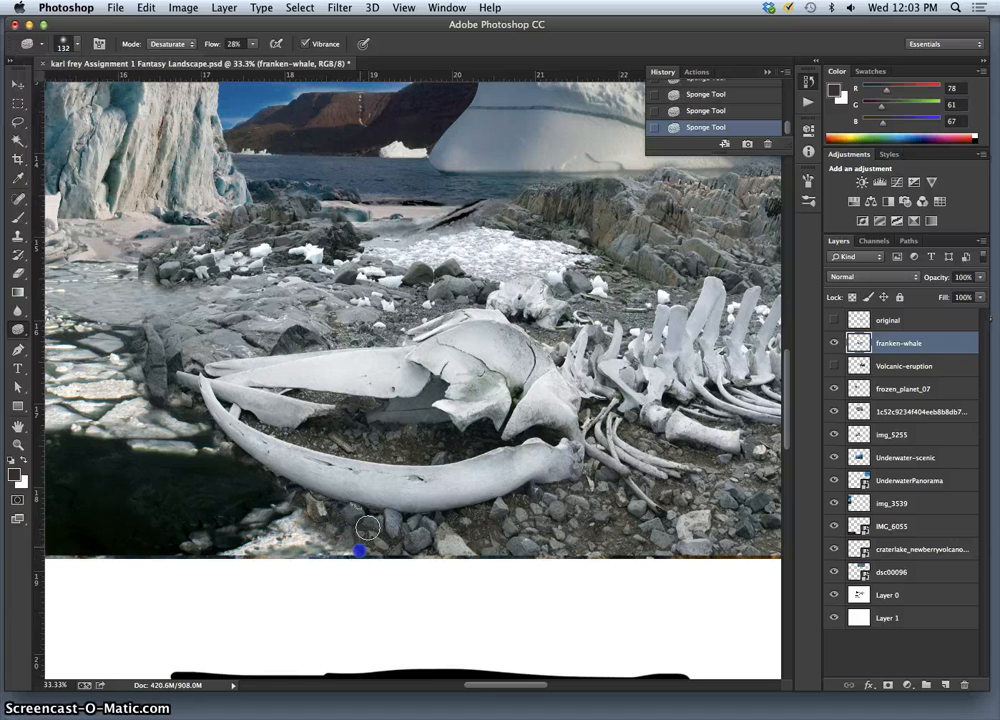
{"action": "left_click_drag", "start_coordinate": [388, 545], "coordinate": [358, 522]}
Lighten the gravel beneath the lower jaw and the rocks around the jaw tips with the Dodge tool.
{"action": "left_click", "coordinate": [19, 333]}
{"action": "left_click", "coordinate": [58, 326]}
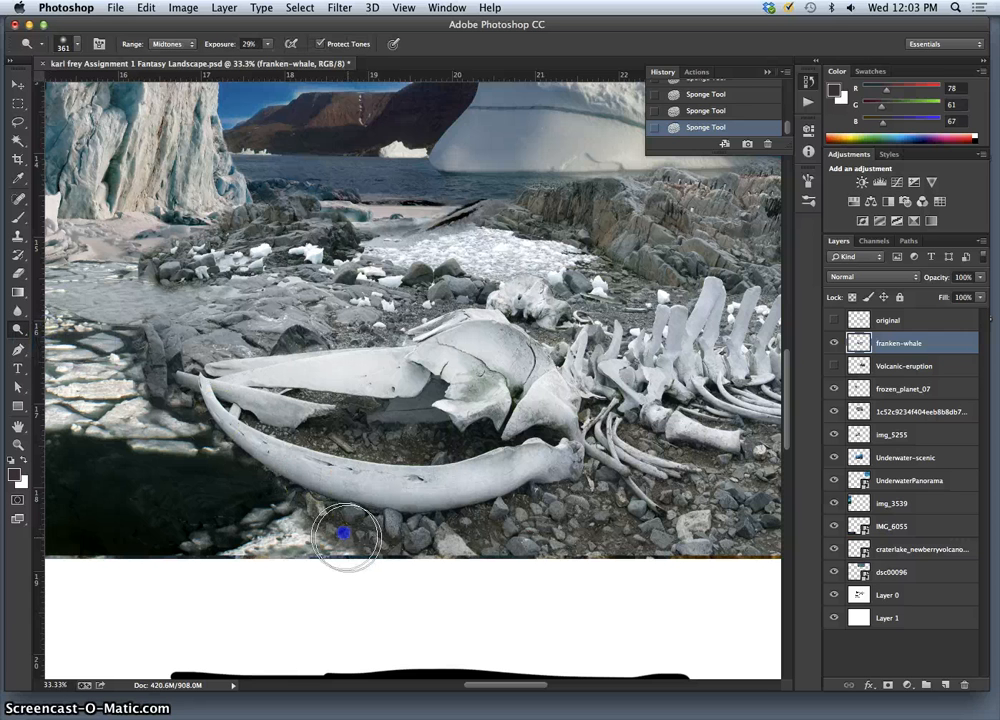
{"action": "mouse_move", "coordinate": [345, 537]}
{"action": "left_mouse_down"}
{"action": "mouse_move", "coordinate": [373, 545]}
{"action": "mouse_move", "coordinate": [326, 536]}
{"action": "mouse_move", "coordinate": [433, 557]}
{"action": "left_mouse_up"}
{"action": "mouse_move", "coordinate": [141, 346]}
{"action": "left_mouse_down"}
{"action": "mouse_move", "coordinate": [156, 368]}
{"action": "mouse_move", "coordinate": [147, 383]}
{"action": "mouse_move", "coordinate": [147, 367]}
{"action": "left_mouse_up"}
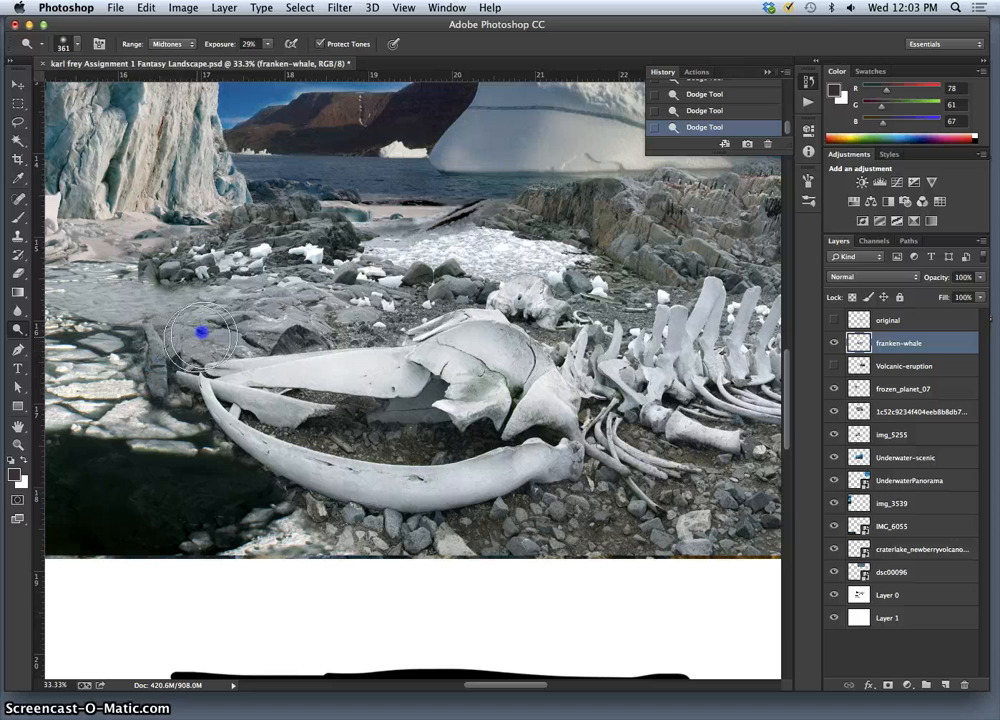
{"action": "left_click_drag", "start_coordinate": [221, 331], "coordinate": [163, 360]}
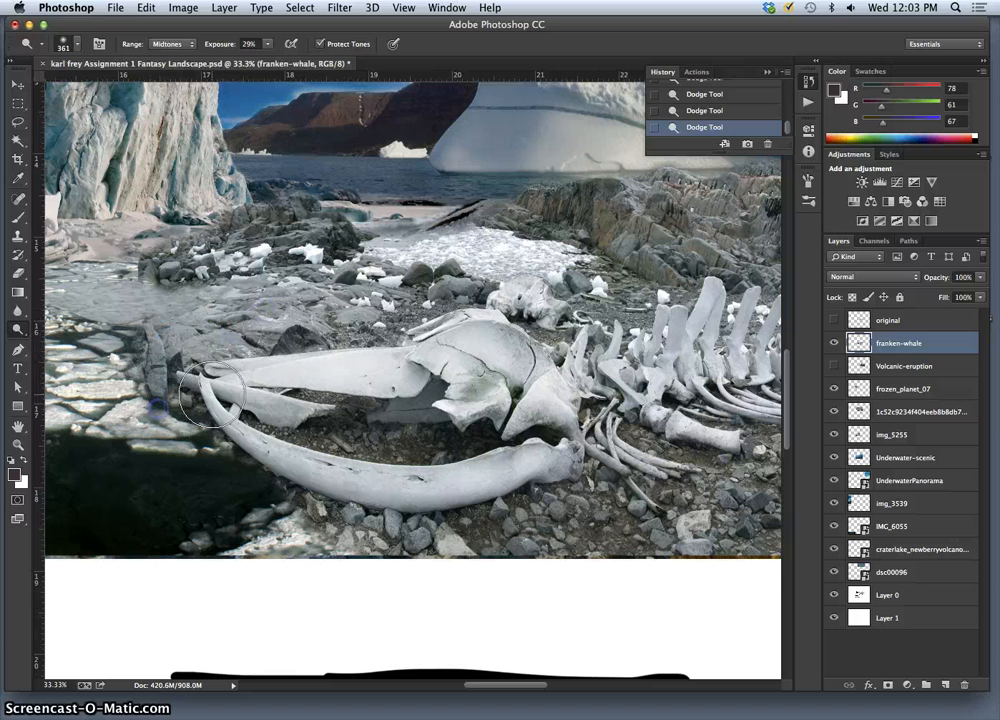
Dodge the gravel below the ribs and the rocky ground around the skull's back and the spine.
{"action": "mouse_move", "coordinate": [695, 480]}
{"action": "left_mouse_down"}
{"action": "mouse_move", "coordinate": [676, 499]}
{"action": "mouse_move", "coordinate": [636, 509]}
{"action": "mouse_move", "coordinate": [570, 507]}
{"action": "left_mouse_up"}
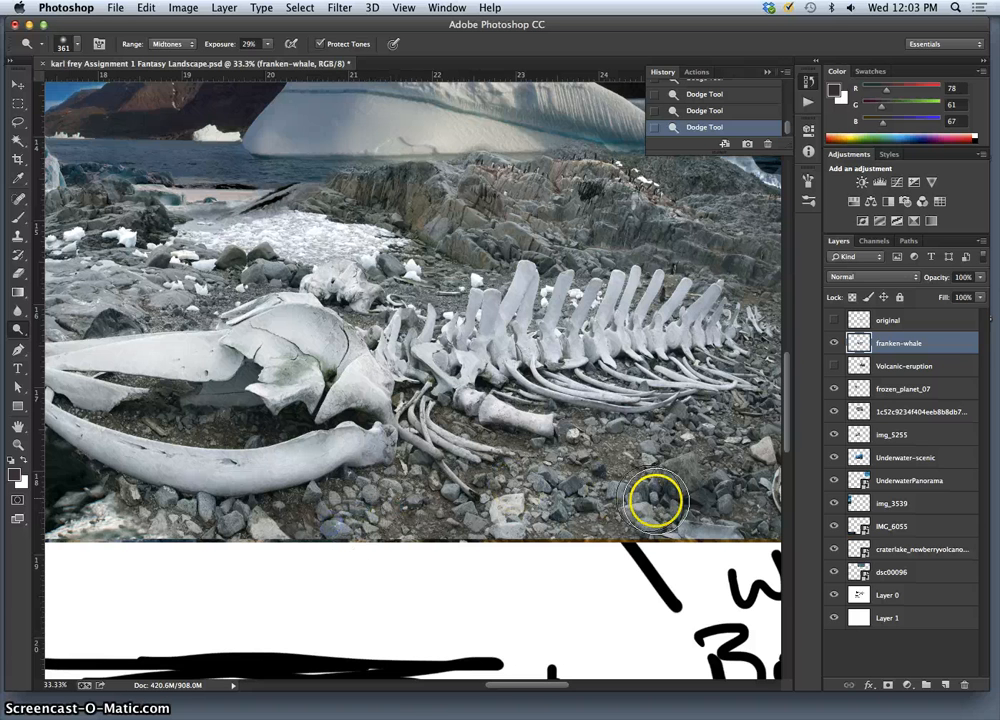
{"action": "mouse_move", "coordinate": [655, 500]}
{"action": "left_mouse_down"}
{"action": "mouse_move", "coordinate": [661, 480]}
{"action": "mouse_move", "coordinate": [721, 475]}
{"action": "mouse_move", "coordinate": [760, 442]}
{"action": "mouse_move", "coordinate": [745, 416]}
{"action": "left_mouse_up"}
{"action": "mouse_move", "coordinate": [679, 426]}
{"action": "left_mouse_down"}
{"action": "mouse_move", "coordinate": [759, 496]}
{"action": "mouse_move", "coordinate": [647, 500]}
{"action": "mouse_move", "coordinate": [547, 464]}
{"action": "mouse_move", "coordinate": [410, 510]}
{"action": "mouse_move", "coordinate": [440, 520]}
{"action": "left_mouse_up"}
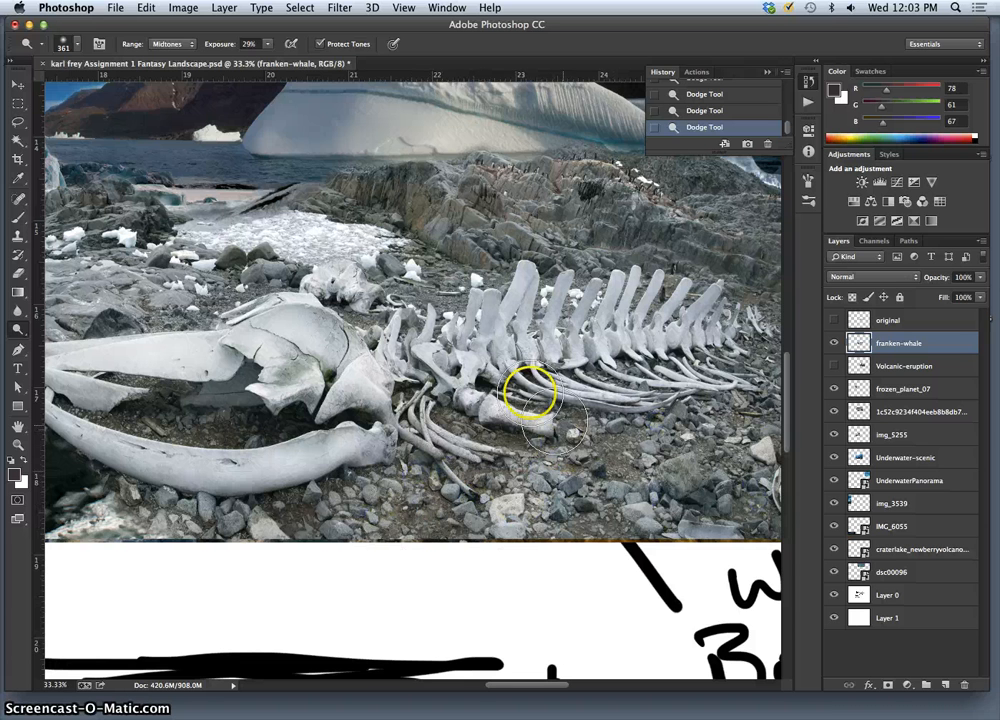
{"action": "mouse_move", "coordinate": [396, 282]}
{"action": "left_mouse_down"}
{"action": "mouse_move", "coordinate": [403, 355]}
{"action": "mouse_move", "coordinate": [394, 360]}
{"action": "left_mouse_up"}
{"action": "mouse_move", "coordinate": [484, 283]}
{"action": "left_mouse_down"}
{"action": "mouse_move", "coordinate": [621, 288]}
{"action": "mouse_move", "coordinate": [730, 331]}
{"action": "mouse_move", "coordinate": [416, 295]}
{"action": "mouse_move", "coordinate": [362, 271]}
{"action": "mouse_move", "coordinate": [331, 286]}
{"action": "mouse_move", "coordinate": [600, 301]}
{"action": "mouse_move", "coordinate": [705, 333]}
{"action": "left_mouse_up"}
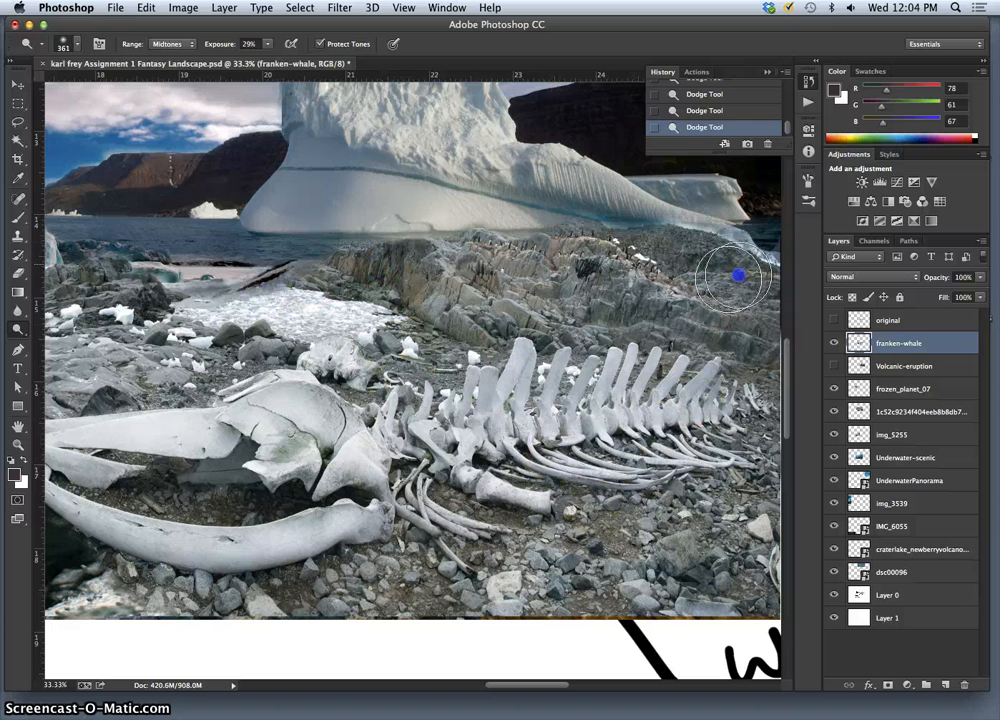
Reduce the Dodge brush to 168 px and lighten the top of the rocky ridge below the large iceberg.
{"action": "right_click", "coordinate": [17, 331]}
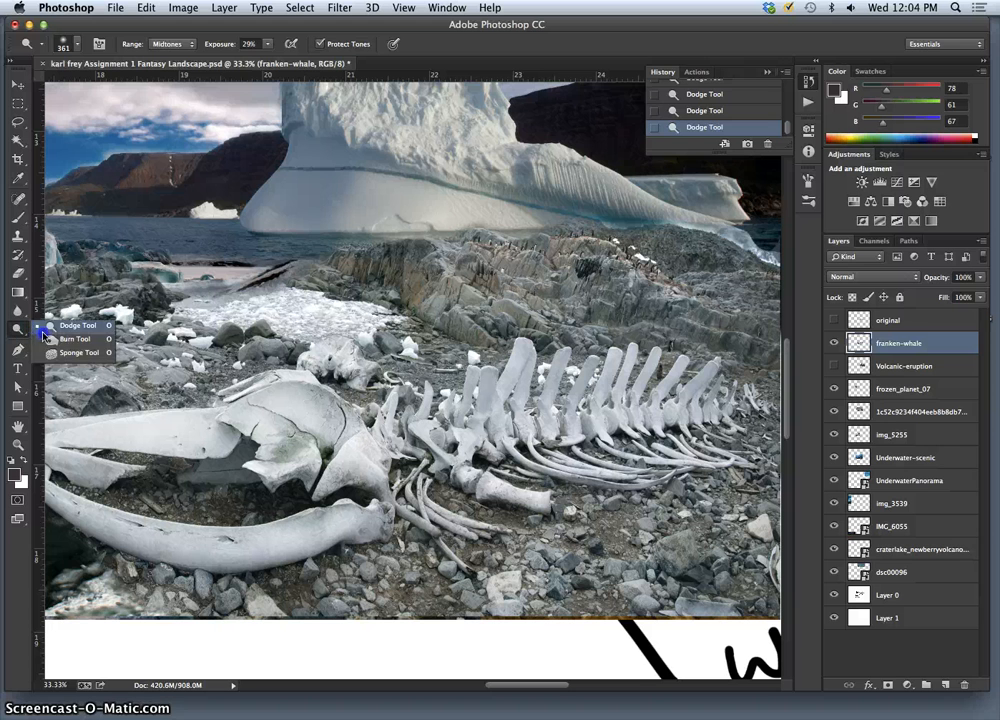
{"action": "left_click", "coordinate": [51, 327]}
{"action": "right_click", "coordinate": [595, 226]}
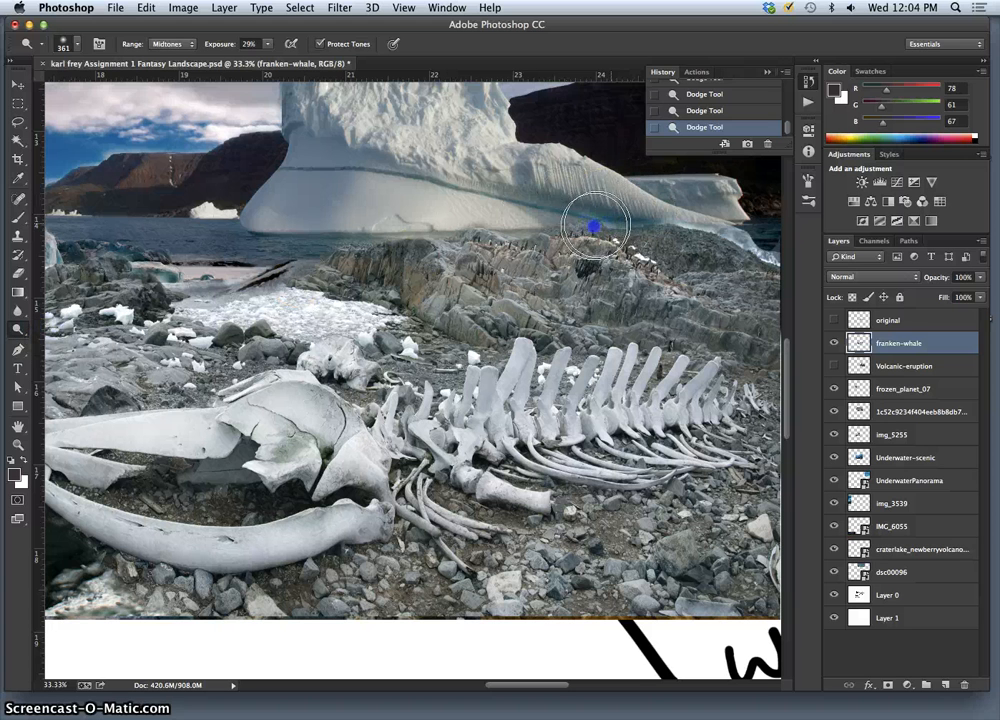
{"action": "right_click", "coordinate": [26, 327]}
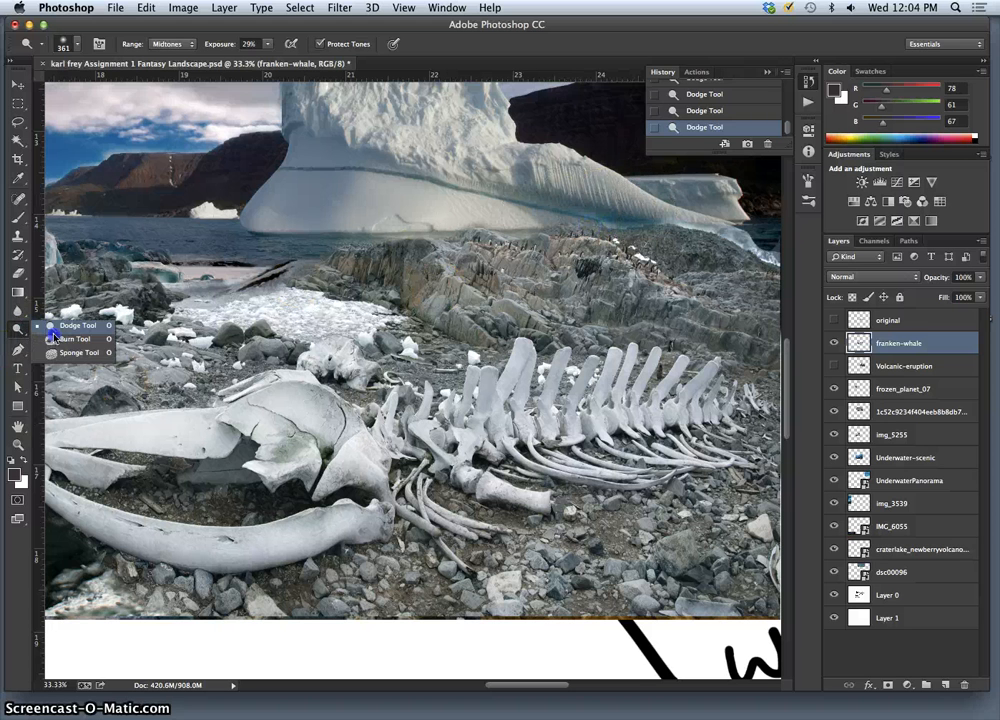
{"action": "left_click", "coordinate": [62, 321]}
{"action": "left_click", "coordinate": [78, 43]}
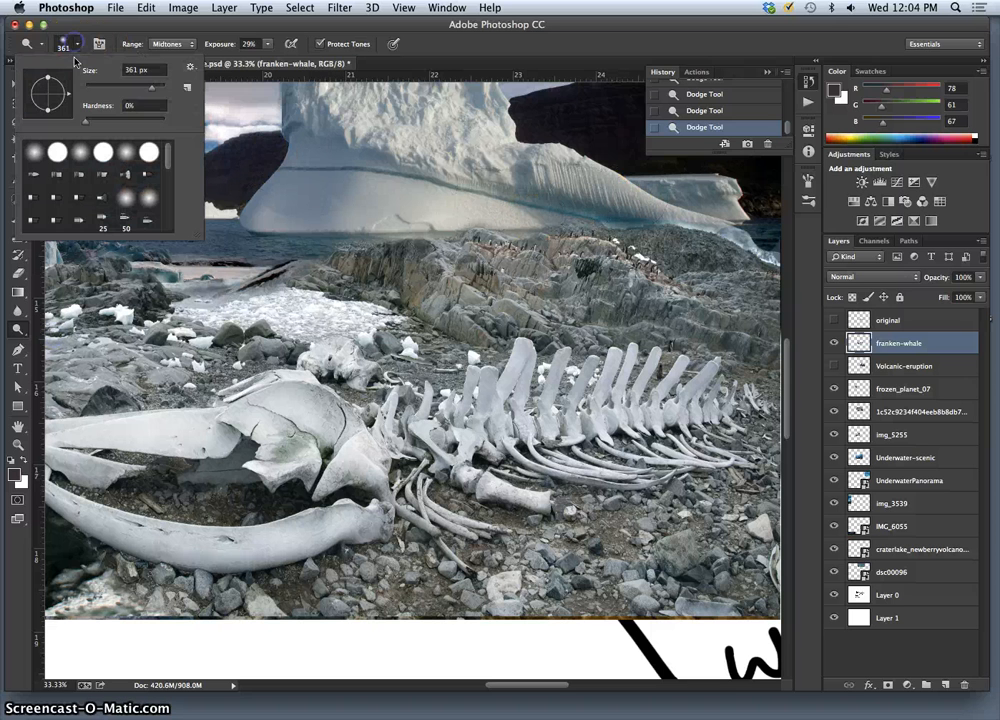
{"action": "left_click", "coordinate": [646, 238]}
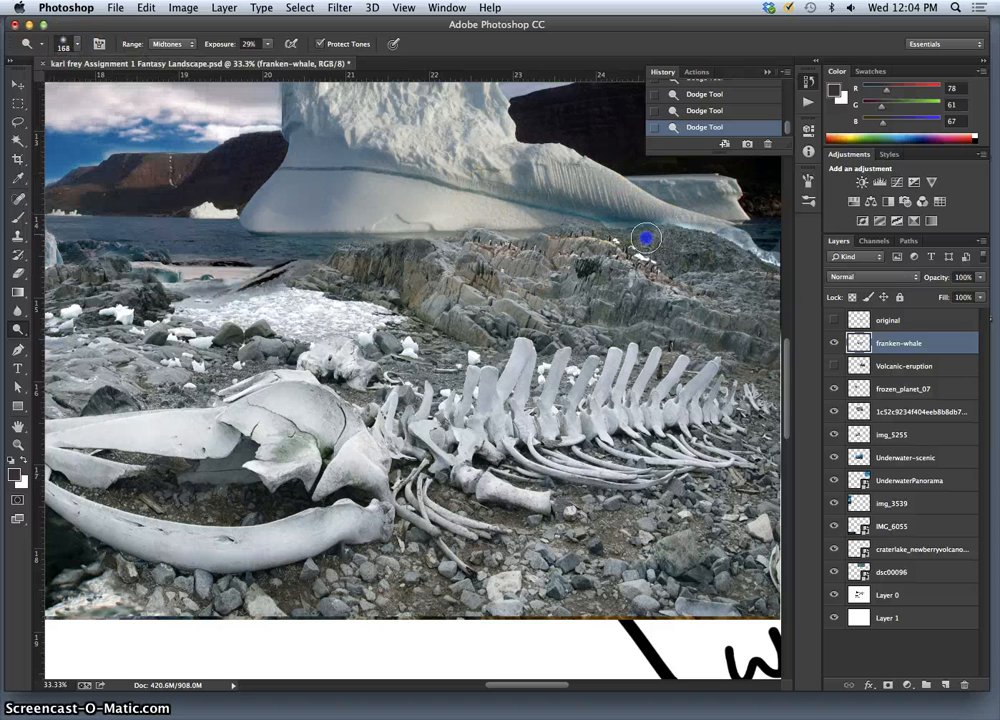
Switch to the Burn tool for darkening the rocky ridge beside the iceberg's tapering edge.
{"action": "right_click", "coordinate": [20, 329]}
{"action": "left_click", "coordinate": [49, 340]}
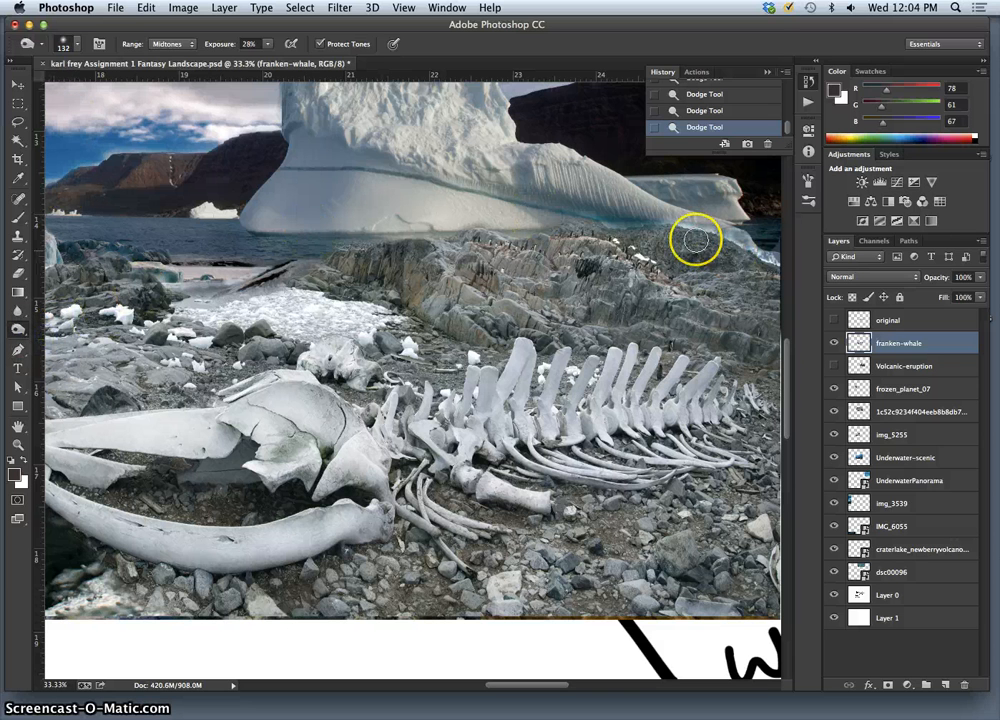